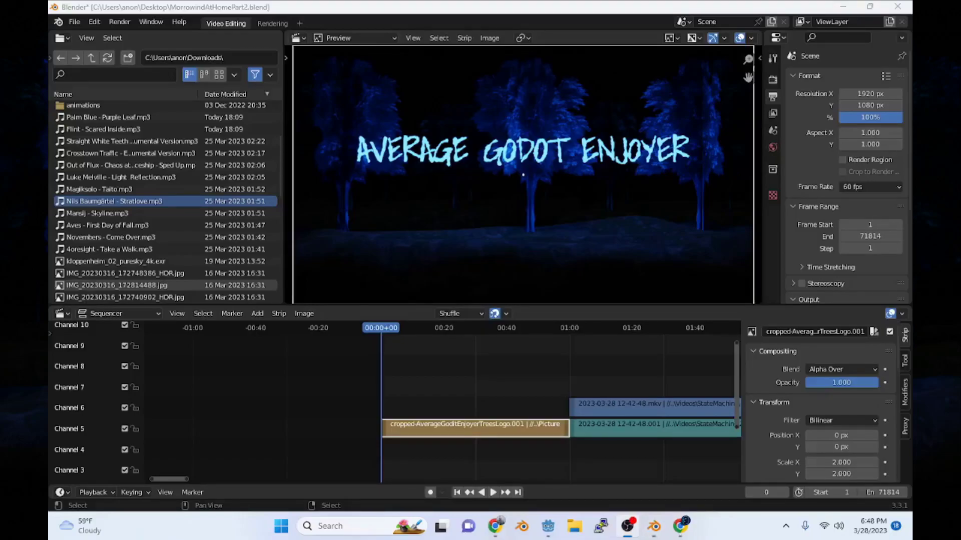
Step: Switch to the StateMachine project in Godot and bring up the character in the Attempt1 scene
click(842, 7)
click(552, 537)
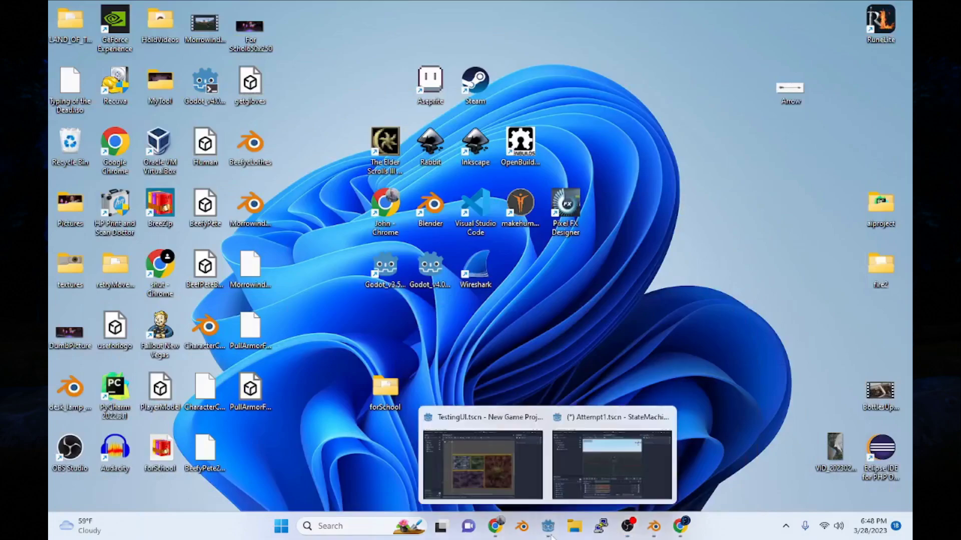
click(576, 467)
scroll(501, 239, up, 3)
middle_drag(504, 238, 522, 227)
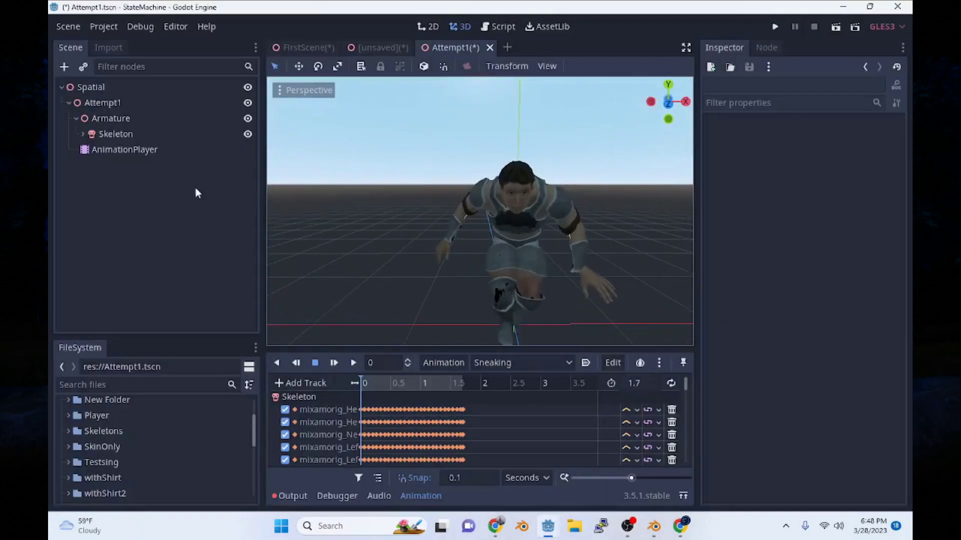
Step: Expand the Skeleton node and examine its grey_shortsMesh child and the armored character from several angles
click(83, 134)
click(142, 148)
scroll(566, 209, down, 2)
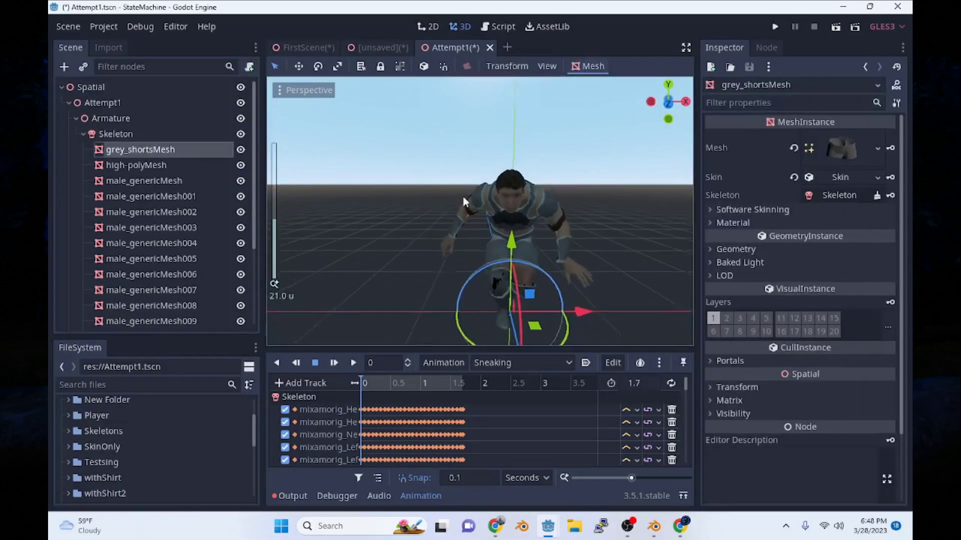
middle_drag(566, 209, 517, 200)
scroll(493, 229, up, 5)
click(566, 186)
scroll(566, 186, down, 2)
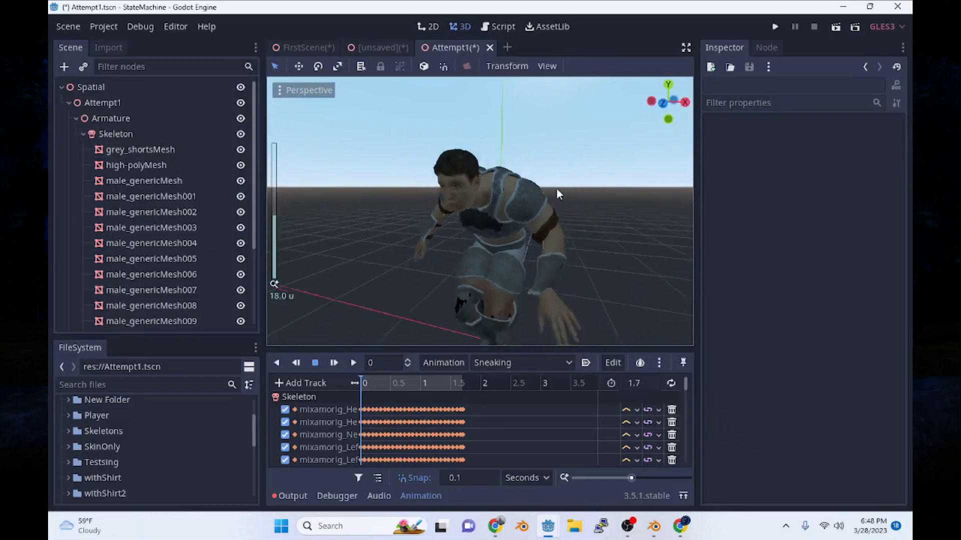
middle_drag(609, 180, 385, 224)
scroll(512, 220, down, 2)
scroll(444, 241, up, 4)
scroll(410, 248, down, 3)
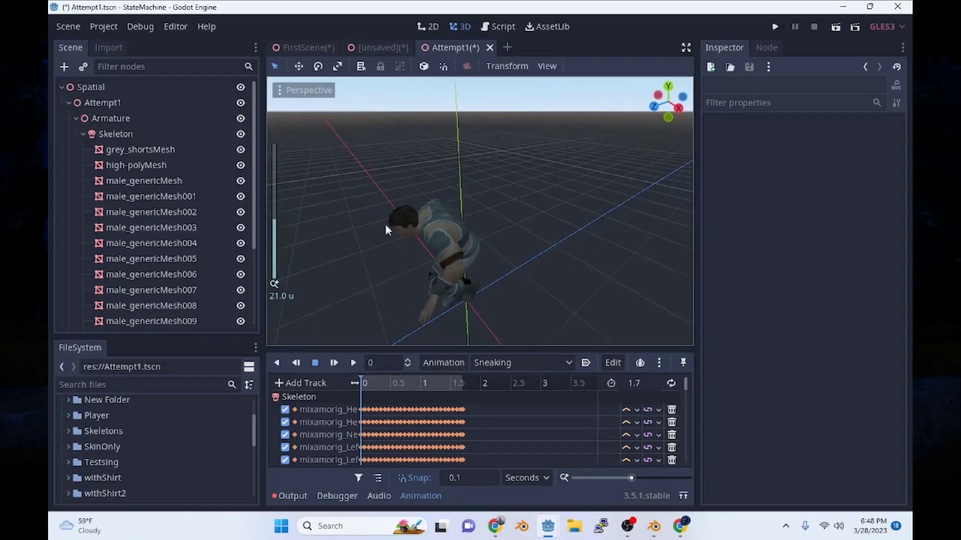
click(137, 149)
scroll(457, 199, down, 1)
middle_drag(457, 199, 457, 229)
scroll(457, 230, up, 1)
Step: Select the Skeleton node and play the Sneaking animation to view the character's movement
click(123, 136)
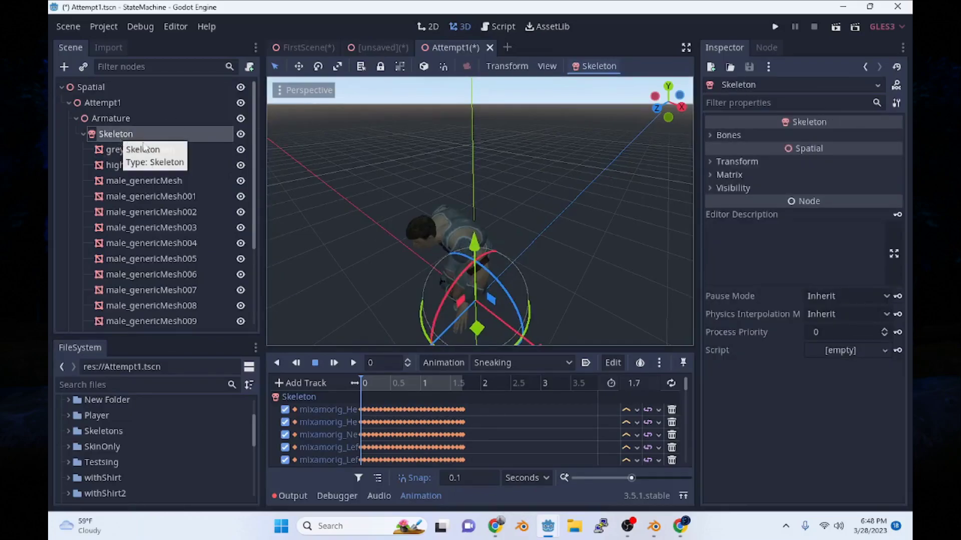
click(348, 363)
middle_drag(531, 257, 586, 244)
scroll(585, 244, down, 1)
click(537, 231)
scroll(537, 231, up, 4)
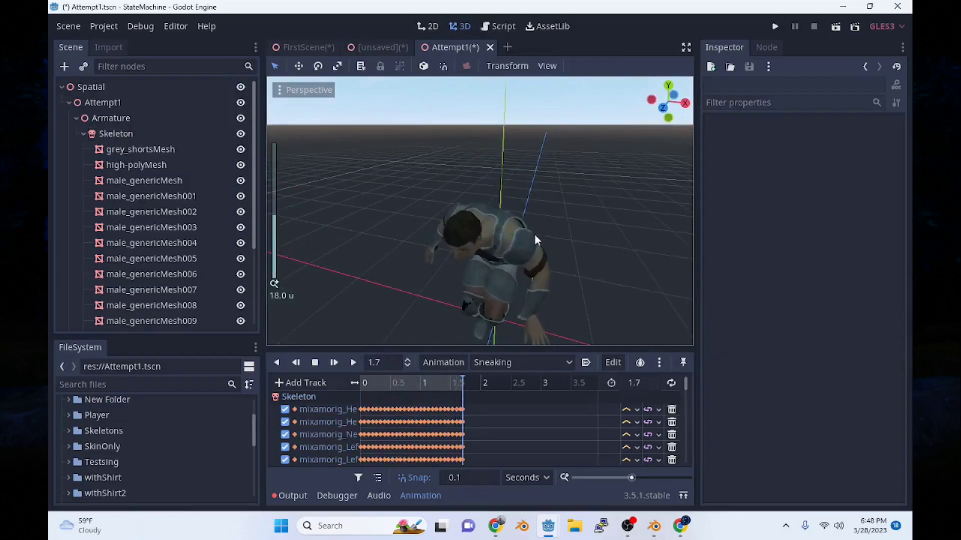
Step: Enable looping for the Sneaking animation, then play it to check the motion and stop playback
click(391, 383)
key(d)
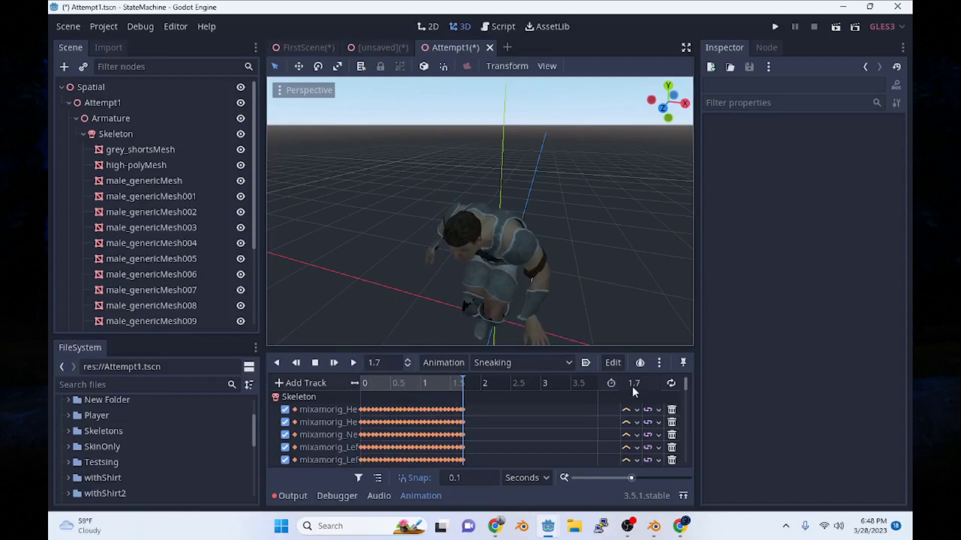
click(334, 362)
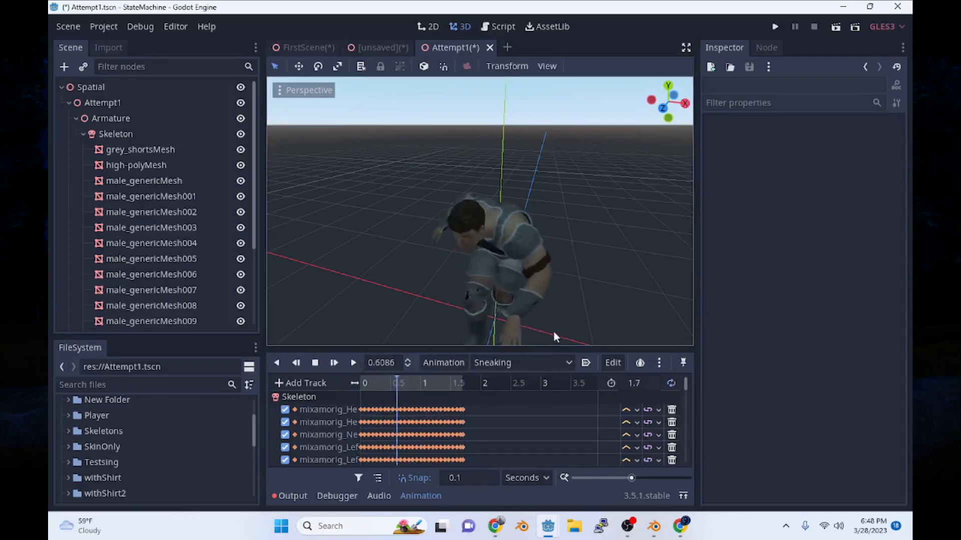
scroll(553, 298, up, 3)
middle_drag(553, 299, 499, 272)
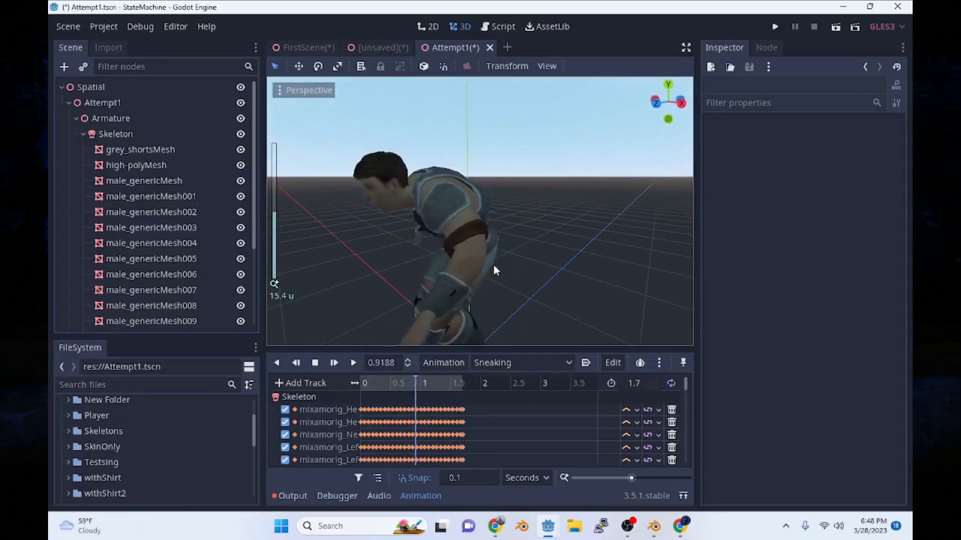
scroll(505, 265, down, 10)
click(316, 364)
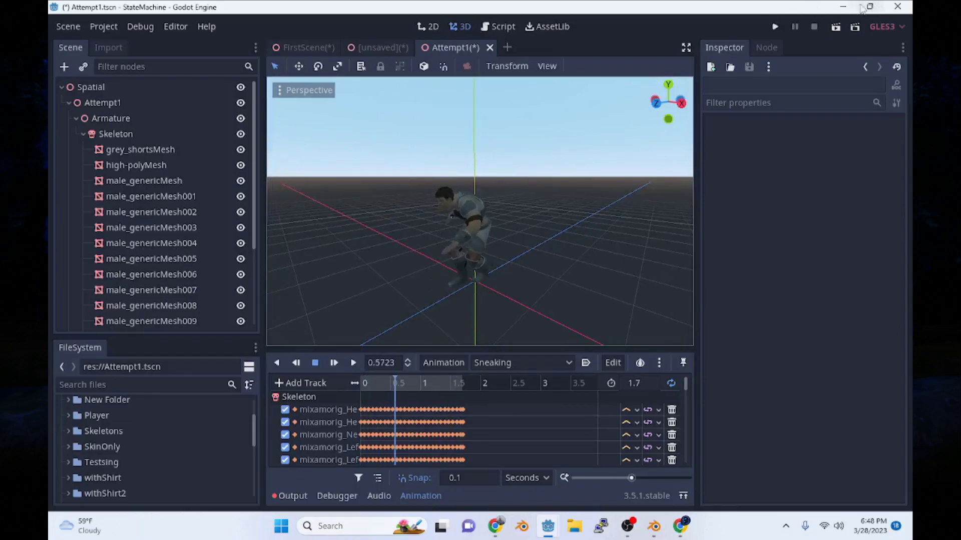
scroll(525, 199, up, 4)
middle_drag(526, 199, 494, 201)
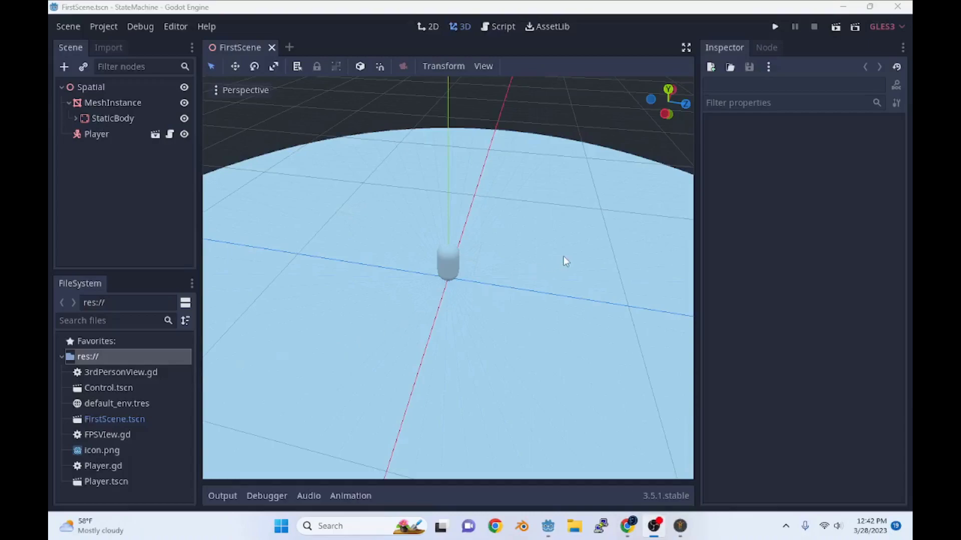
Step: Examine the capsule-shaped player standing on the ground plane in the FirstScene scene
scroll(375, 234, down, 3)
middle_drag(375, 235, 316, 227)
scroll(494, 220, up, 5)
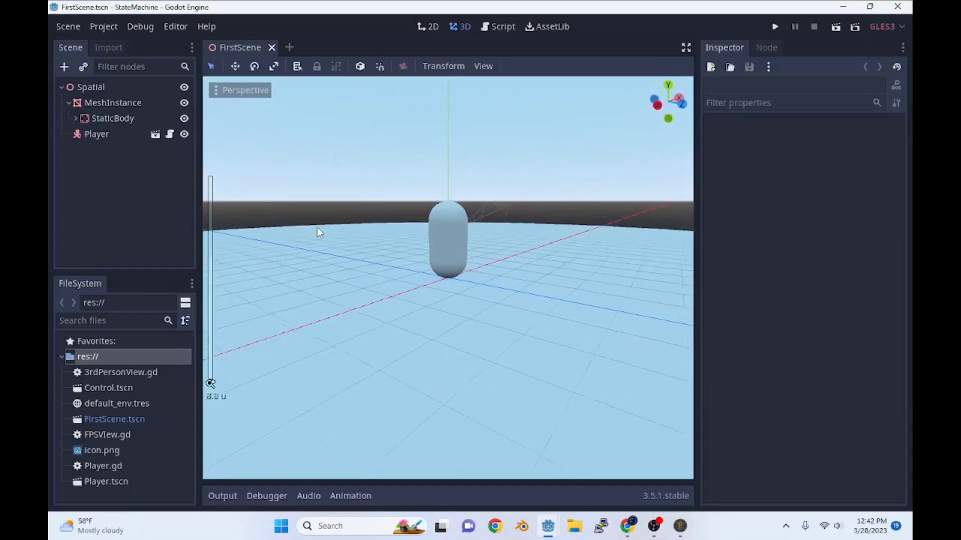
scroll(317, 227, down, 3)
middle_drag(379, 248, 416, 251)
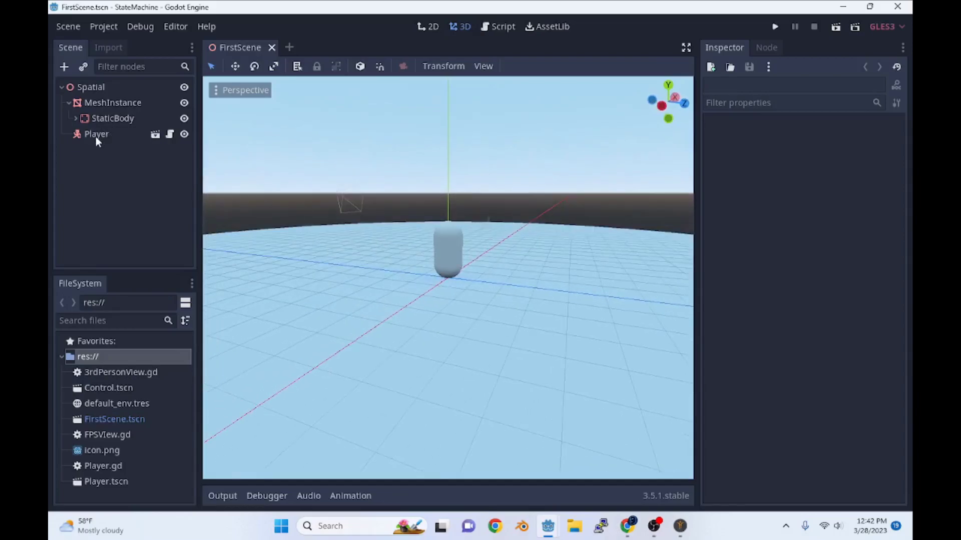
Step: Switch to Chrome, find the MakeHuman Community website through a Google search and look through its home page
click(843, 7)
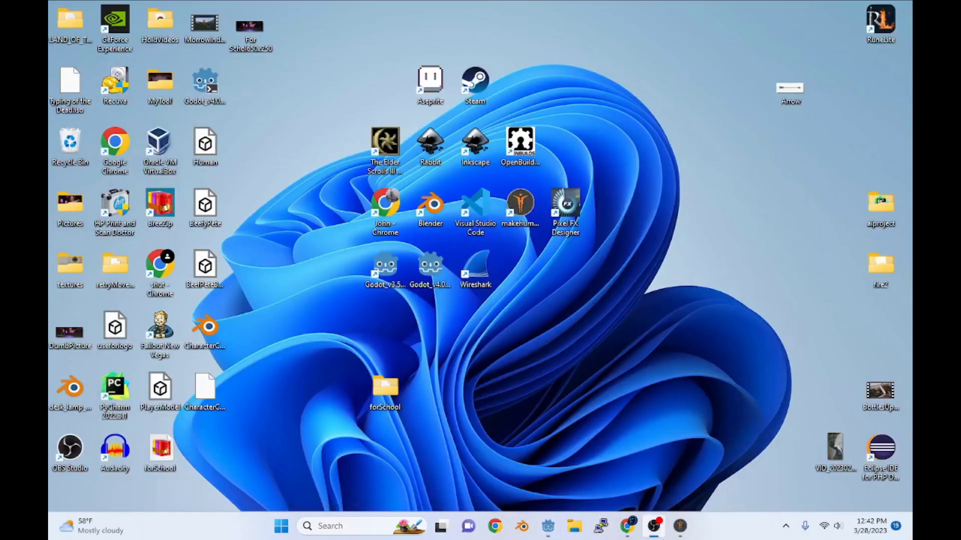
click(678, 526)
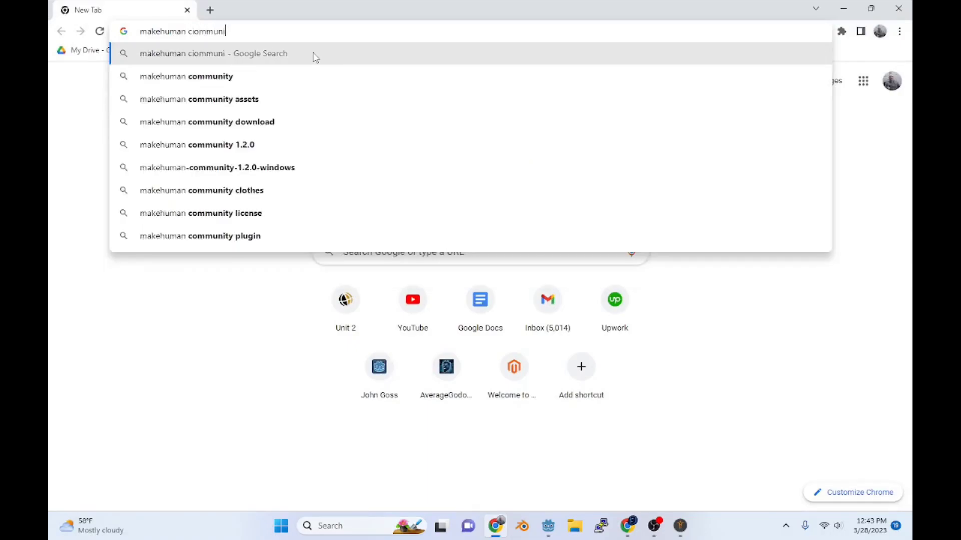
key(Return)
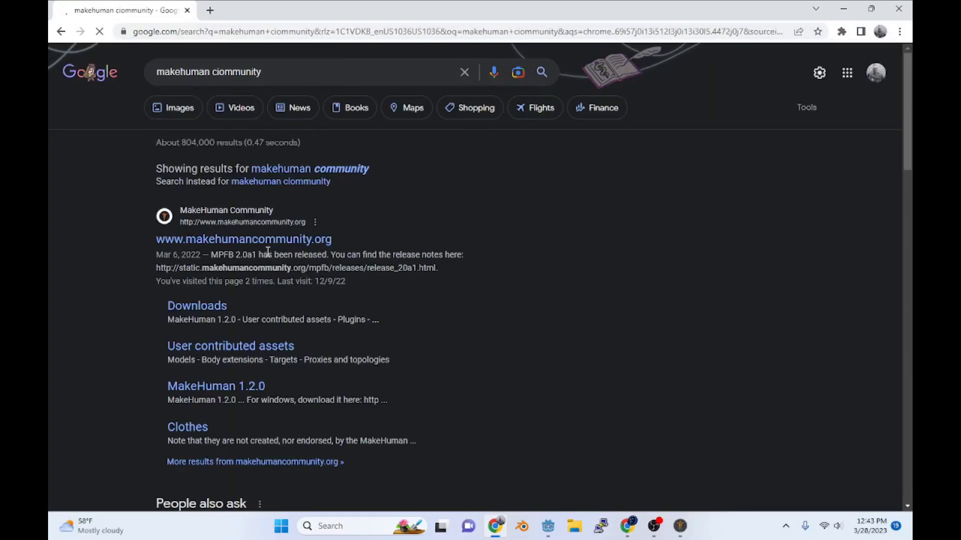
click(274, 240)
scroll(275, 241, down, 5)
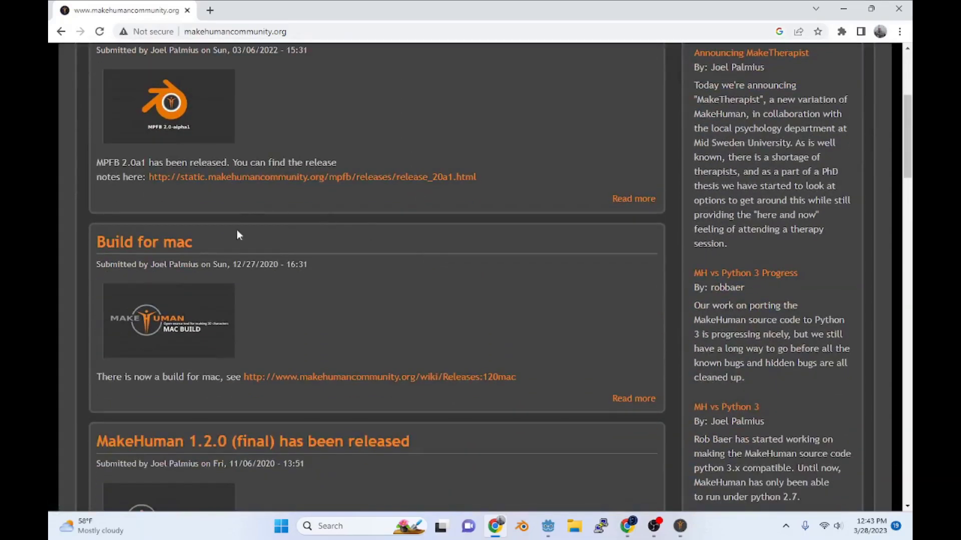
click(898, 9)
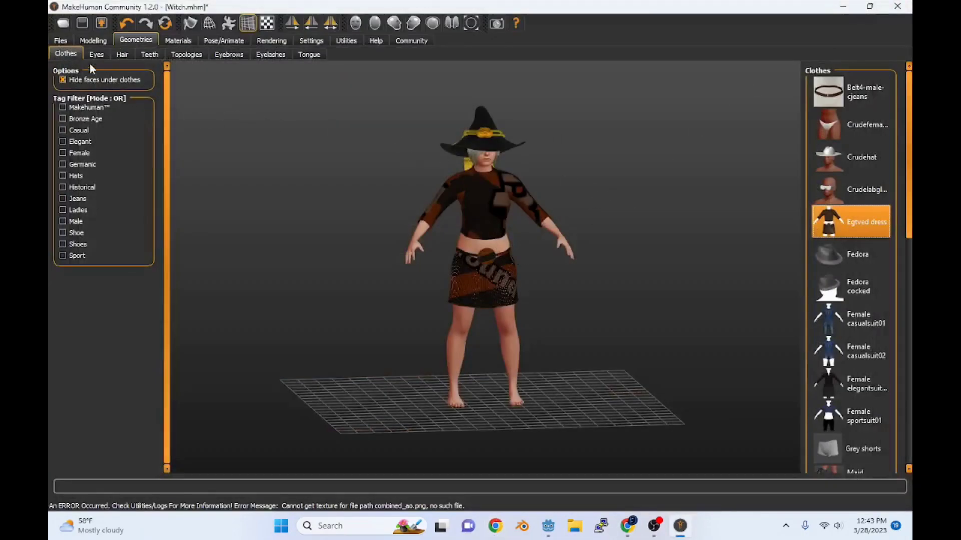
Step: Load the saved BeefyPete model in MakeHuman, discarding the unsaved changes to the Witch model
click(61, 41)
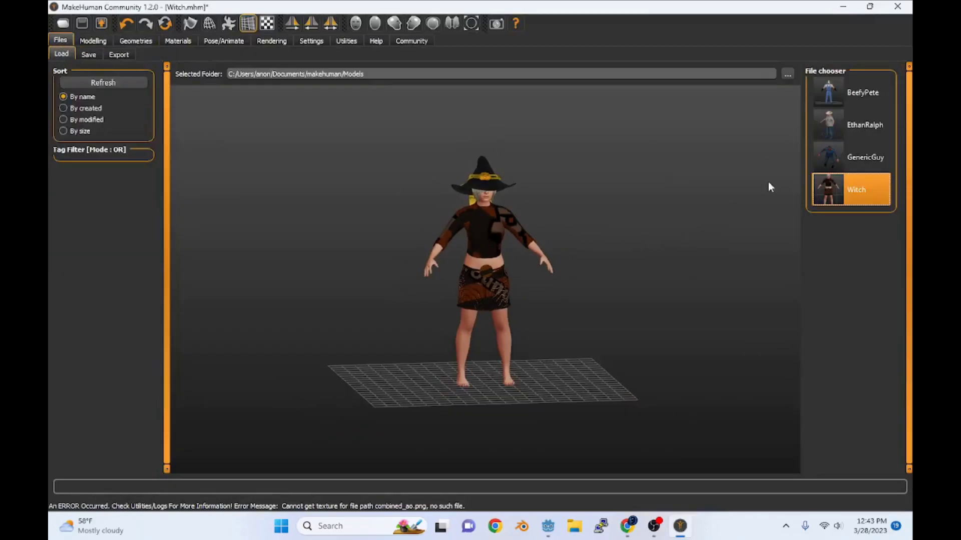
click(856, 94)
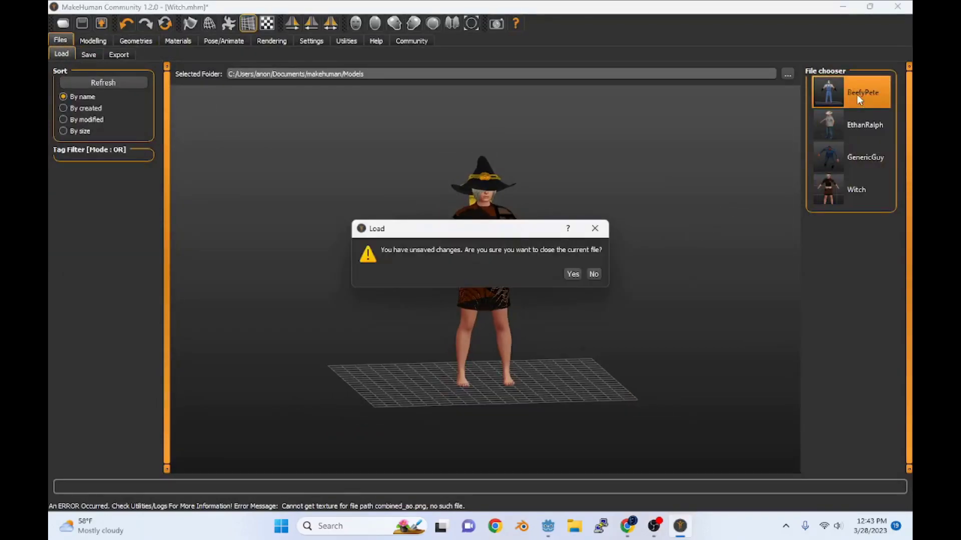
click(572, 275)
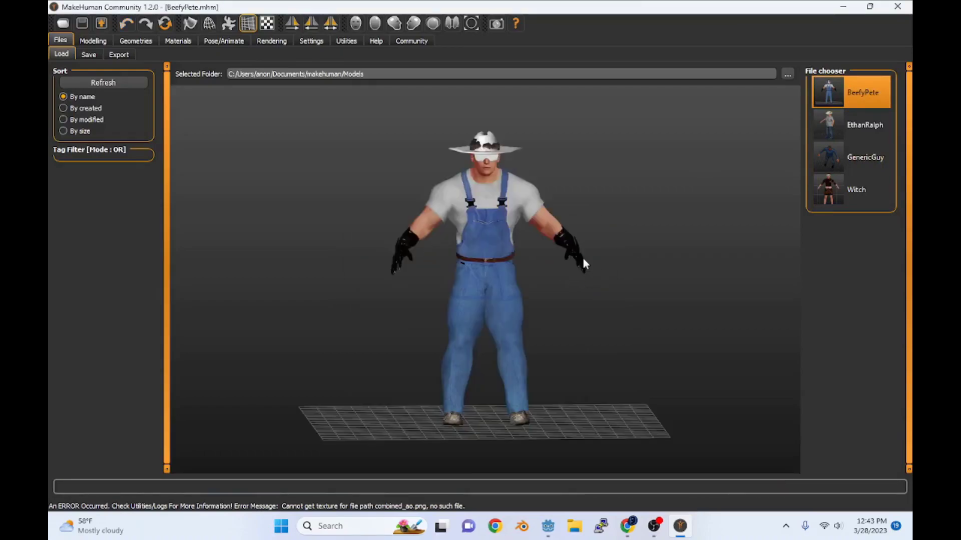
scroll(552, 244, up, 5)
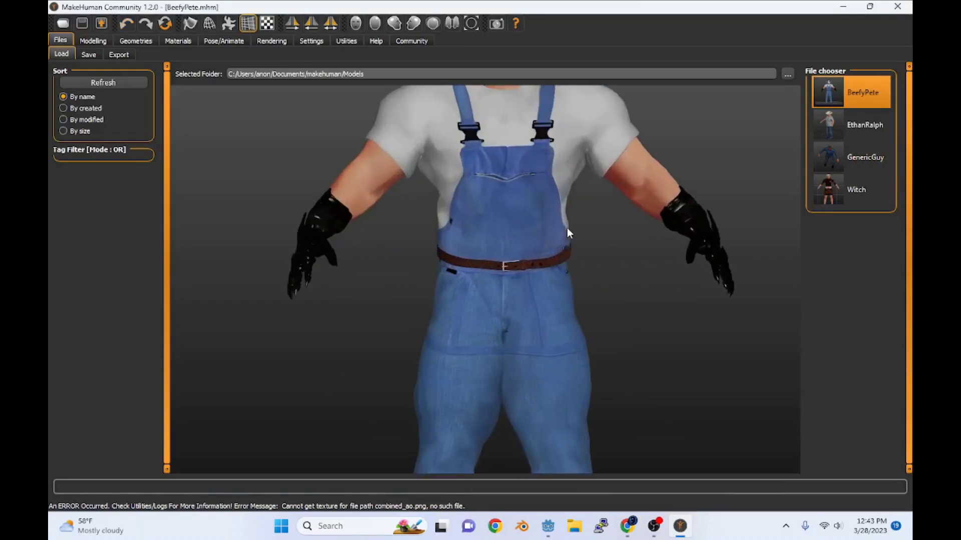
scroll(575, 232, down, 5)
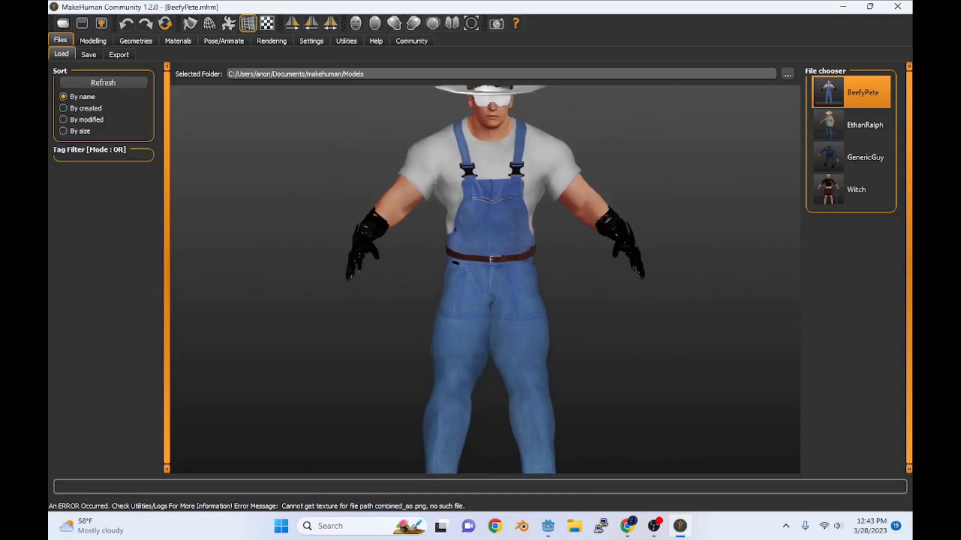
Step: Remove the Belt4-male-cjeans belt, the Crudehat and the crude lab glasses from the BeefyPete character
click(95, 40)
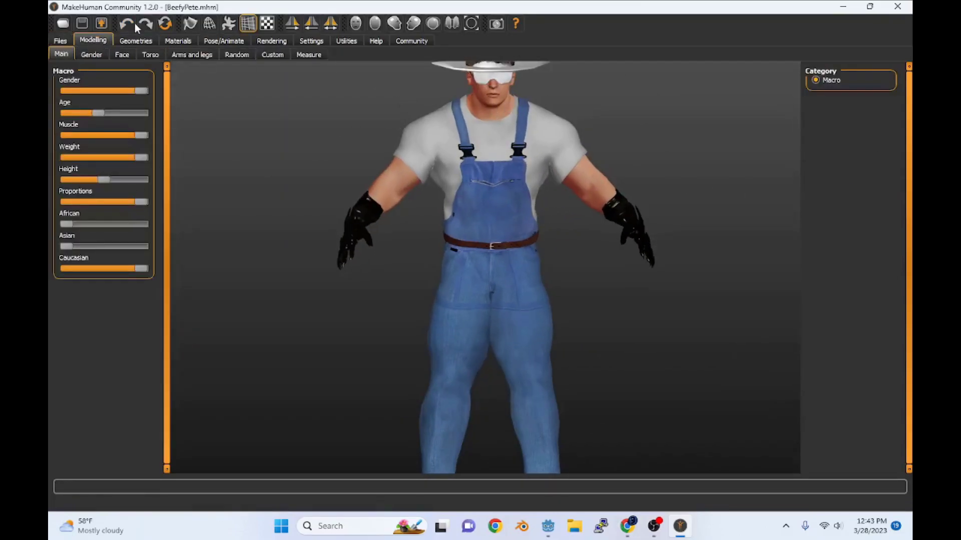
click(136, 41)
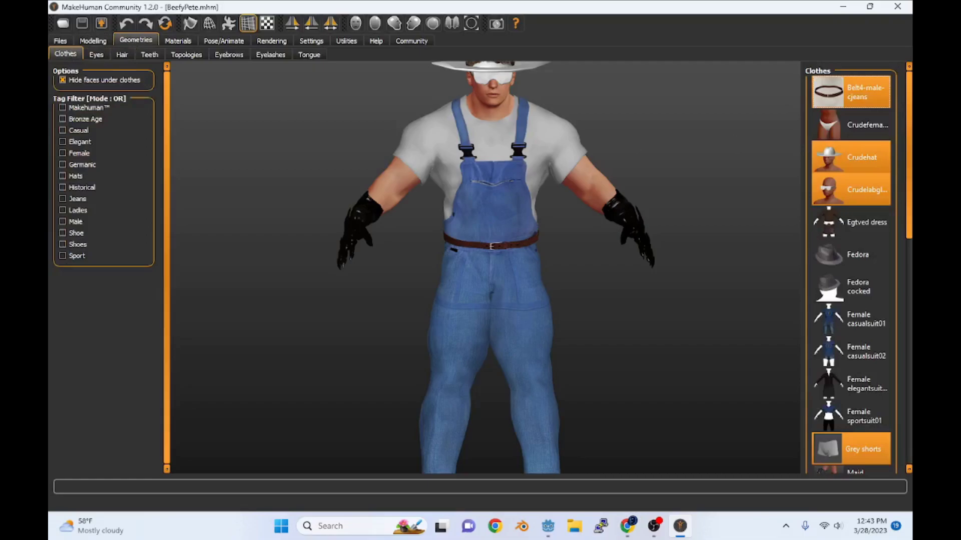
click(869, 98)
click(871, 161)
click(872, 191)
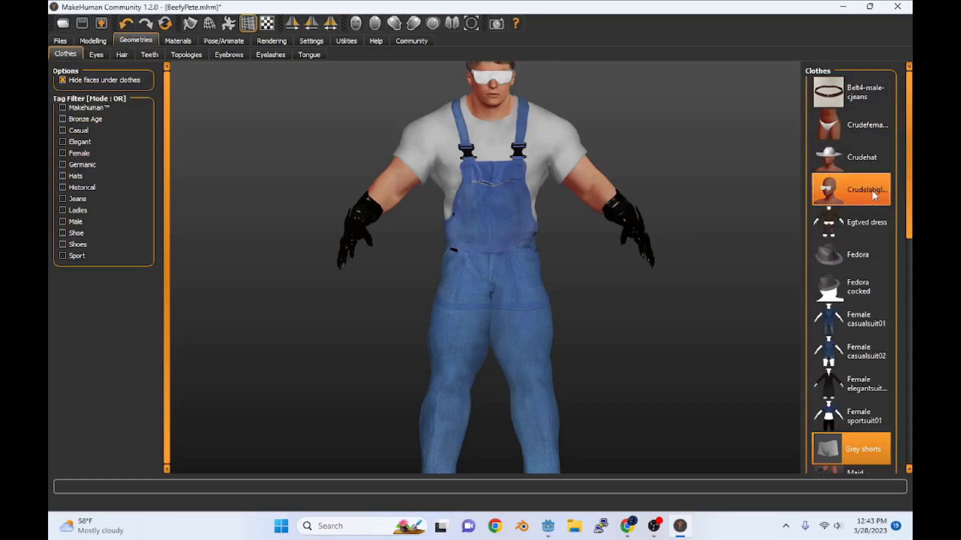
click(872, 191)
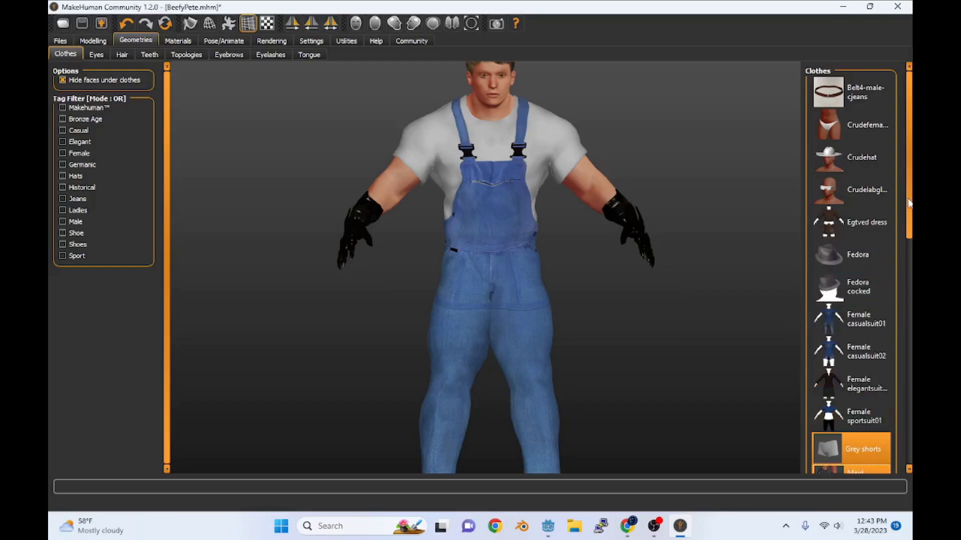
Step: Take off the character's Male worksuit01, Shoes02 and Warrior gloves, leaving the Grey shorts on
drag(909, 205, 909, 270)
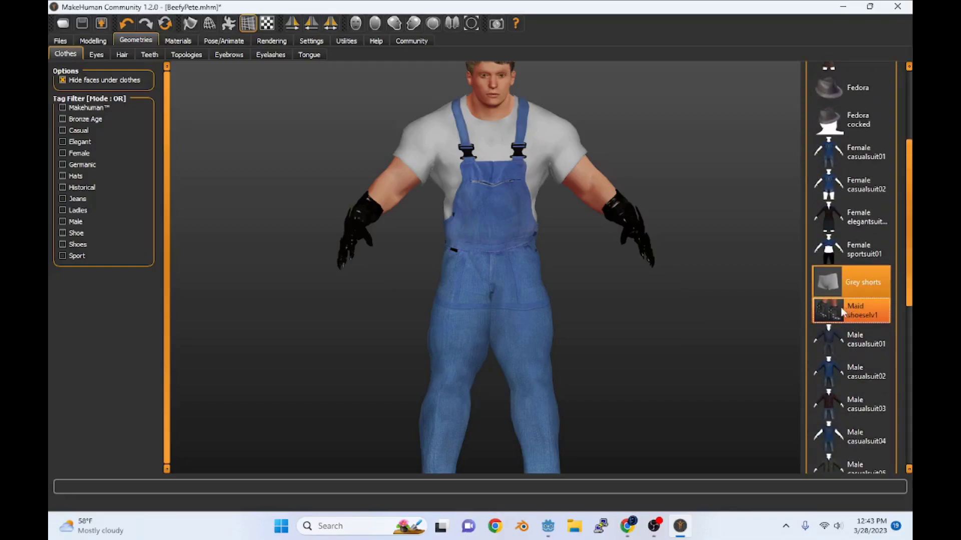
drag(909, 229, 910, 329)
click(857, 322)
click(872, 396)
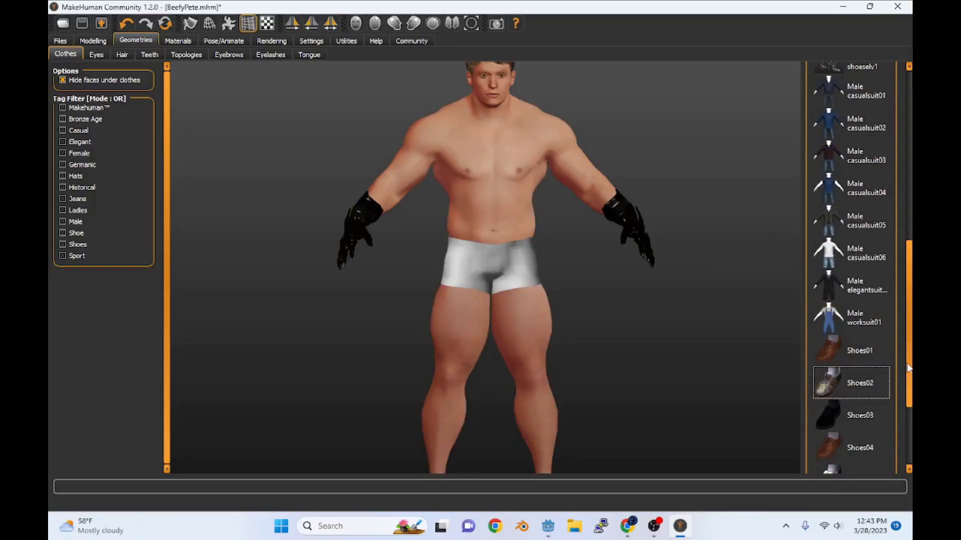
scroll(870, 410, down, 3)
click(861, 403)
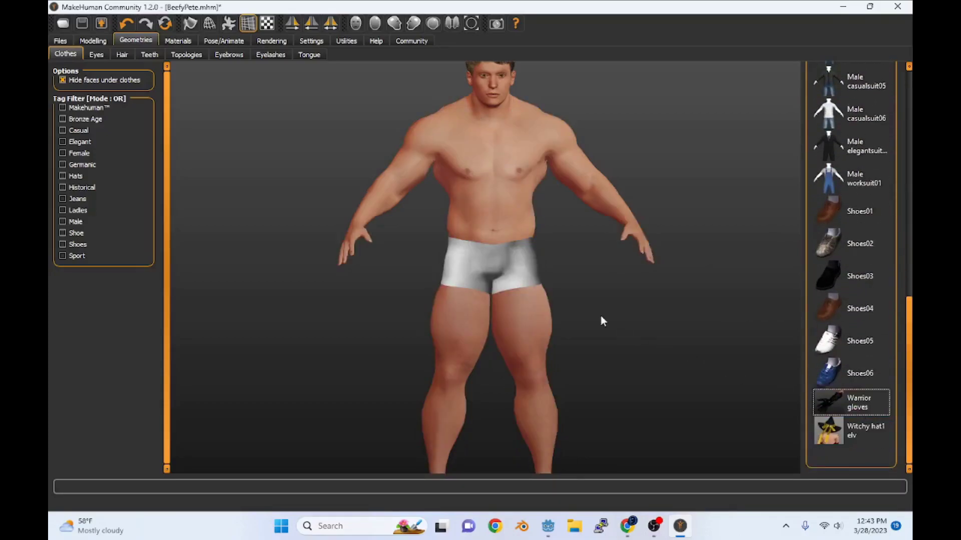
drag(544, 257, 625, 320)
scroll(620, 318, up, 5)
scroll(621, 316, down, 5)
drag(568, 132, 530, 219)
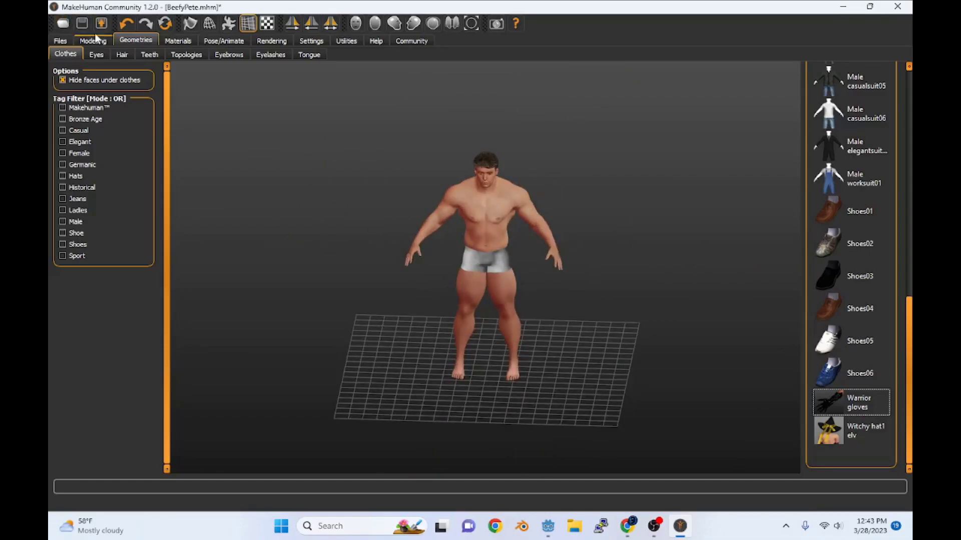
Step: Look through the saved models and the geometry options for eyes, hair, teeth, topologies, eyebrows and eyelashes
click(61, 41)
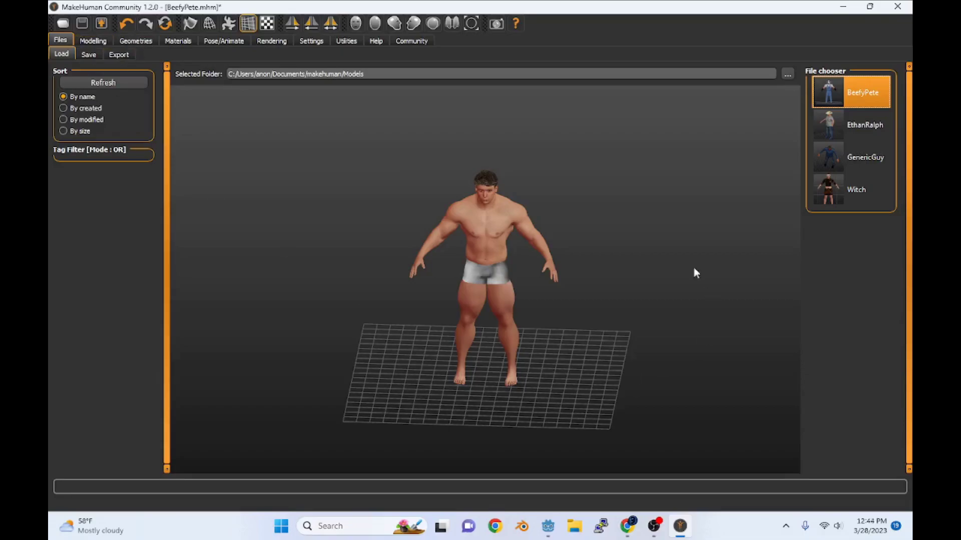
click(132, 38)
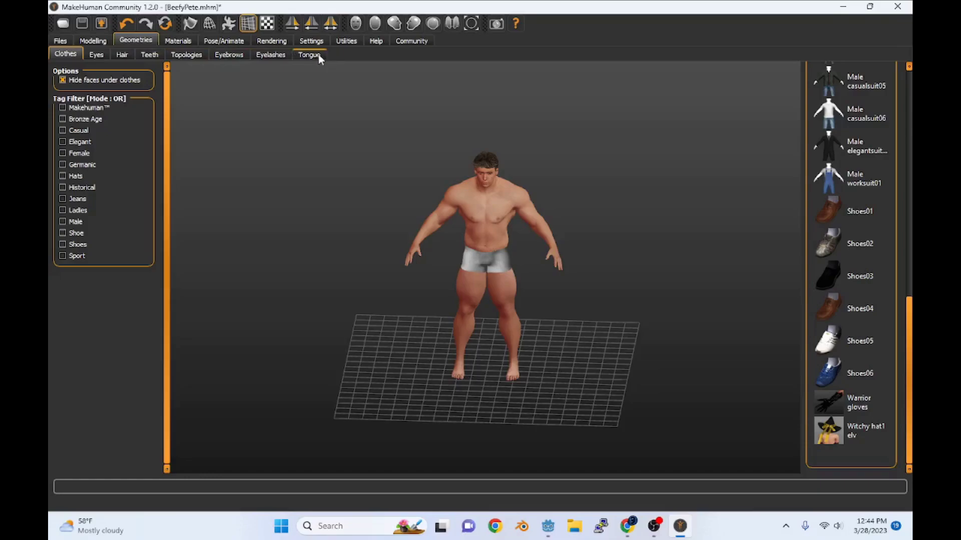
click(96, 54)
click(122, 54)
click(147, 54)
click(187, 55)
click(243, 57)
click(270, 54)
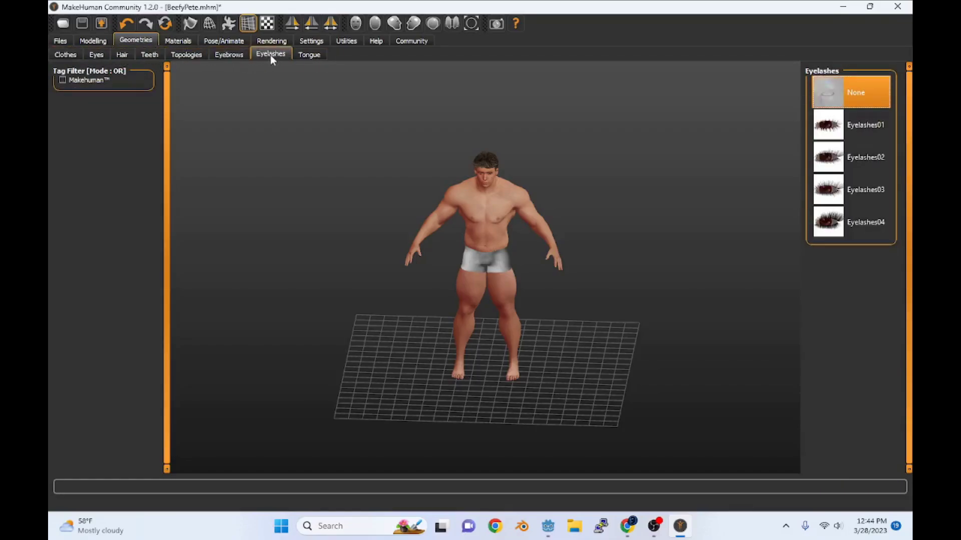
Step: Set the character's skin material to Middleage caucasian female after checking the tongue options
click(312, 56)
click(176, 42)
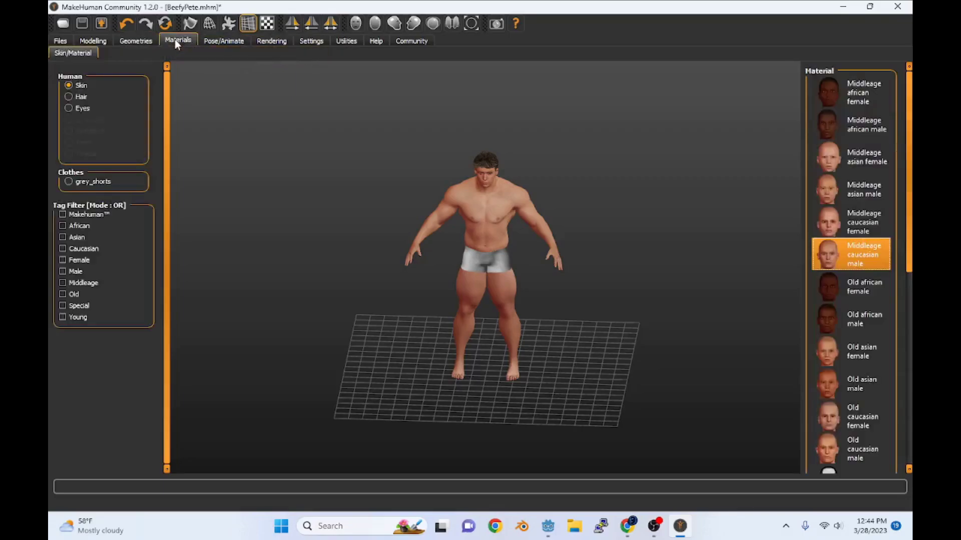
click(871, 285)
click(863, 221)
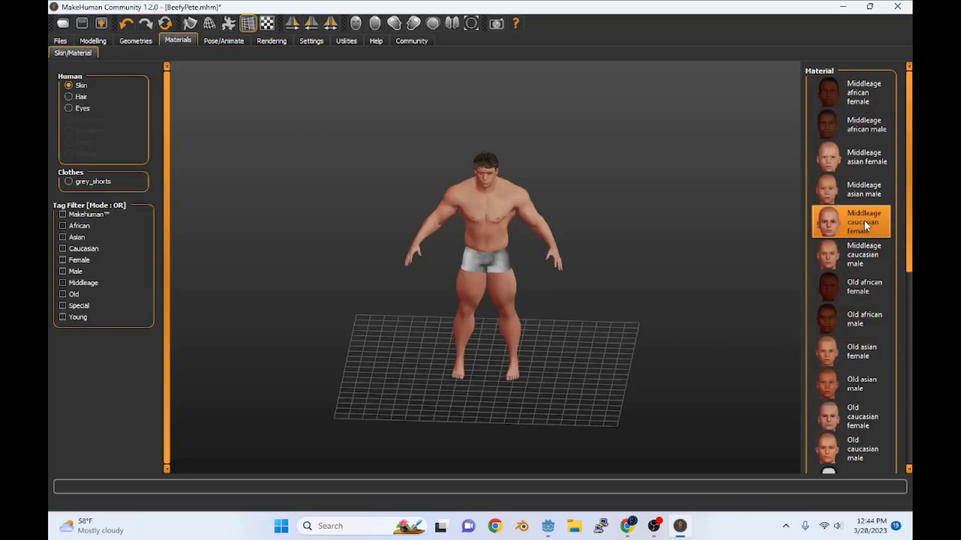
Step: Export the character to the desktop as a Collada (dae) mesh named BeefyPete2, with feet on ground and decimeter units
click(60, 41)
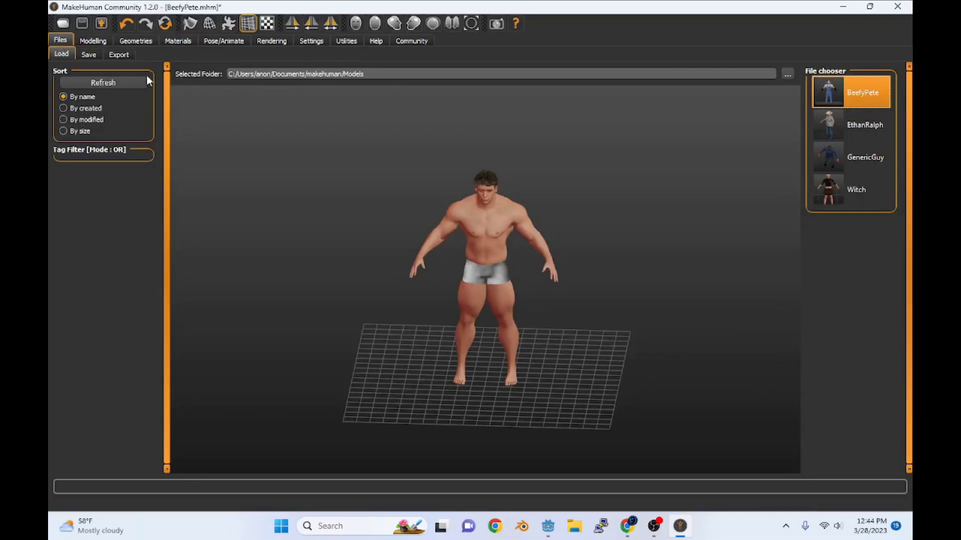
click(117, 55)
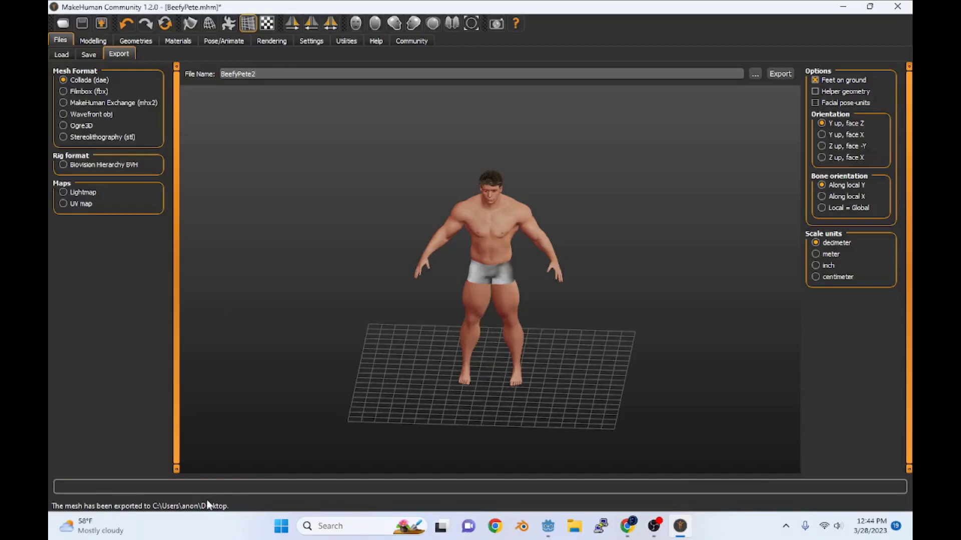
click(840, 8)
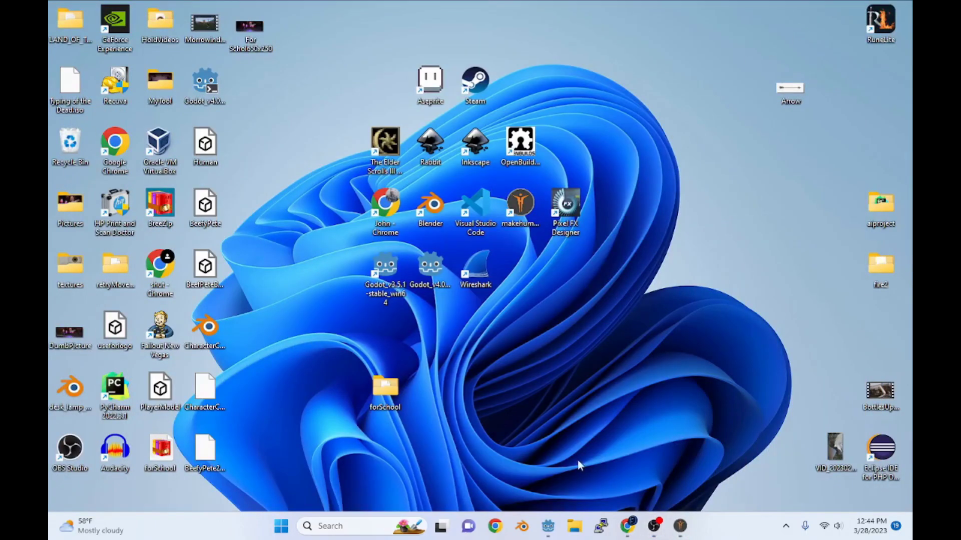
Step: Switch to Chrome with a personal profile and open the Mixamo website
click(495, 526)
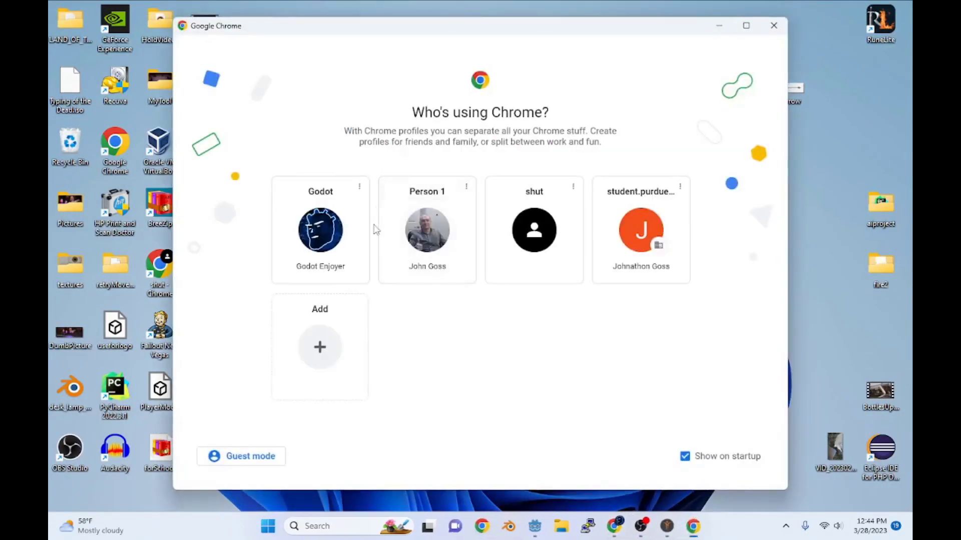
click(399, 235)
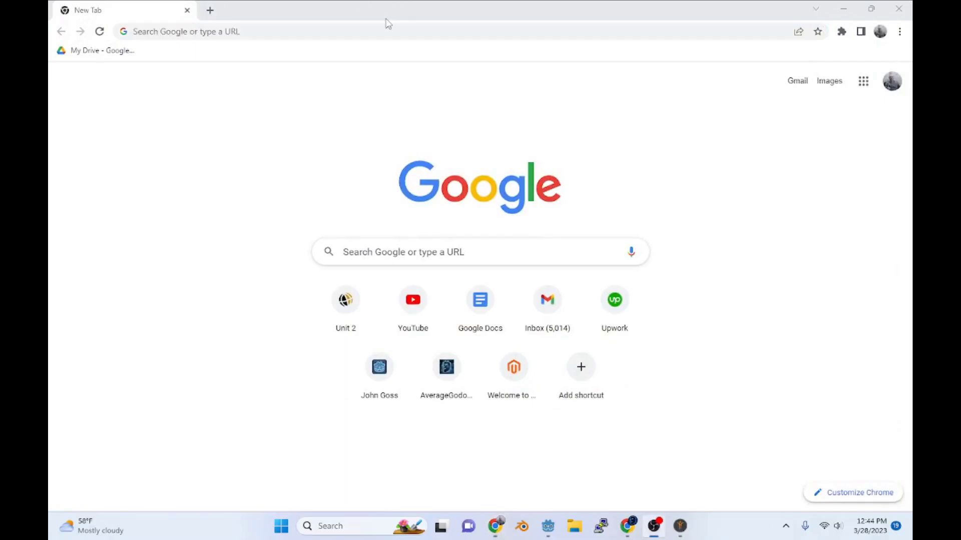
click(382, 30)
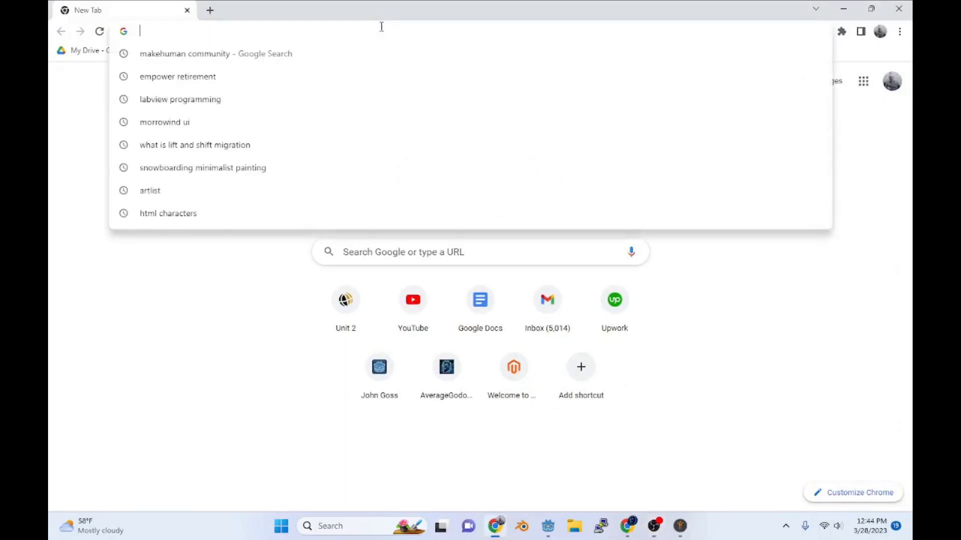
text(mixamo)
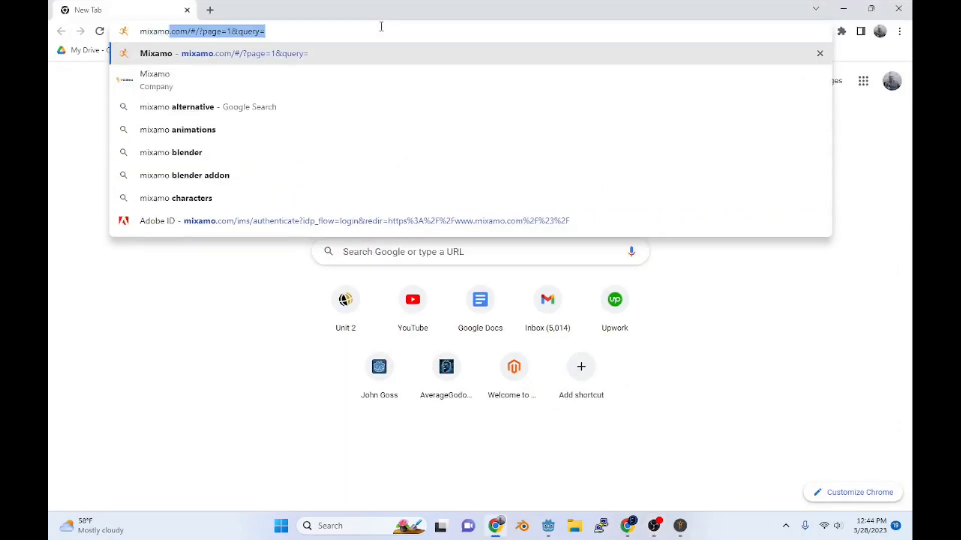
key(Return)
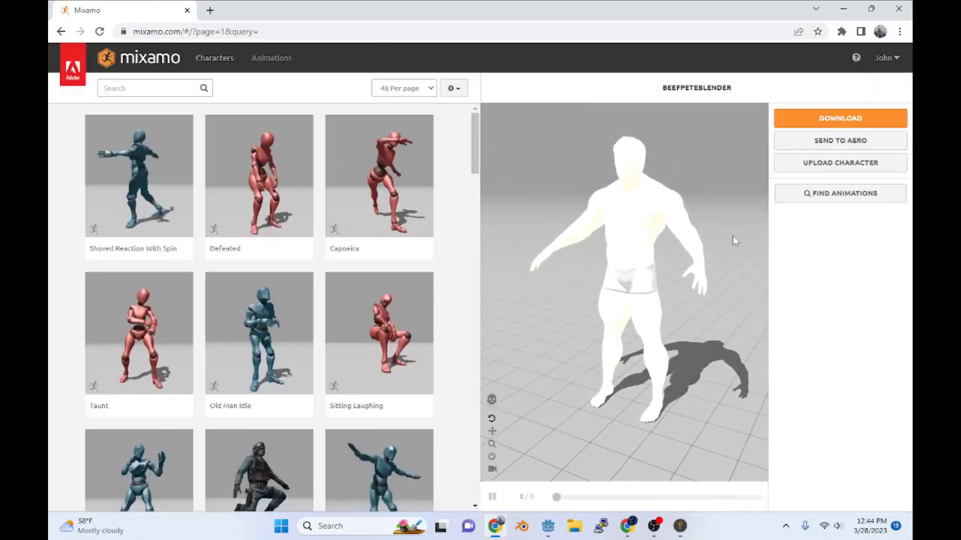
Step: Upload the BeefyPete FBX file from the desktop to Mixamo as a new character and proceed to marker placement
click(222, 63)
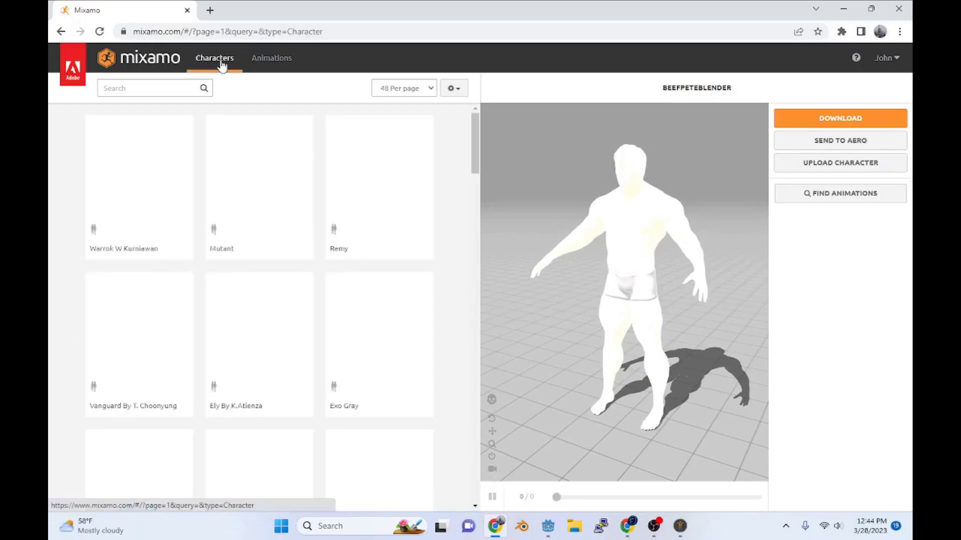
click(847, 174)
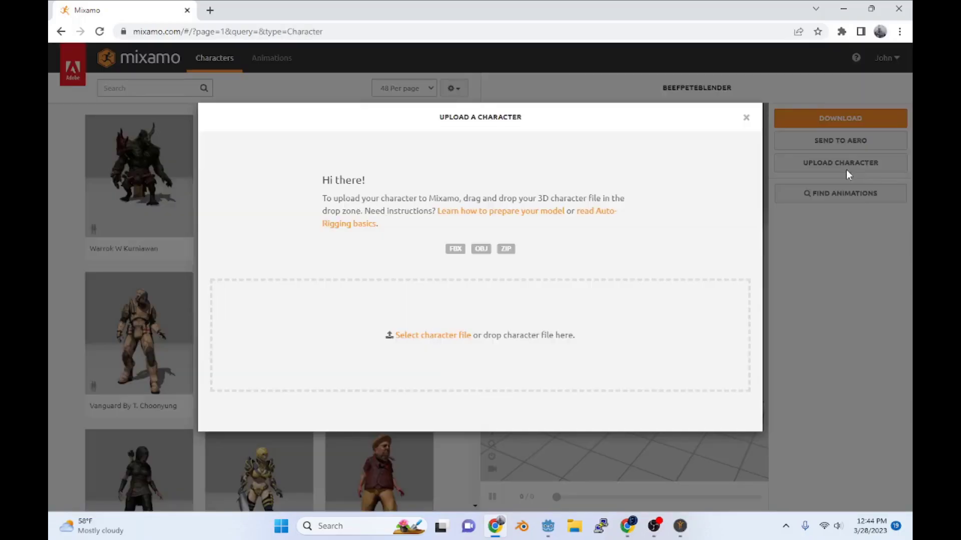
click(434, 340)
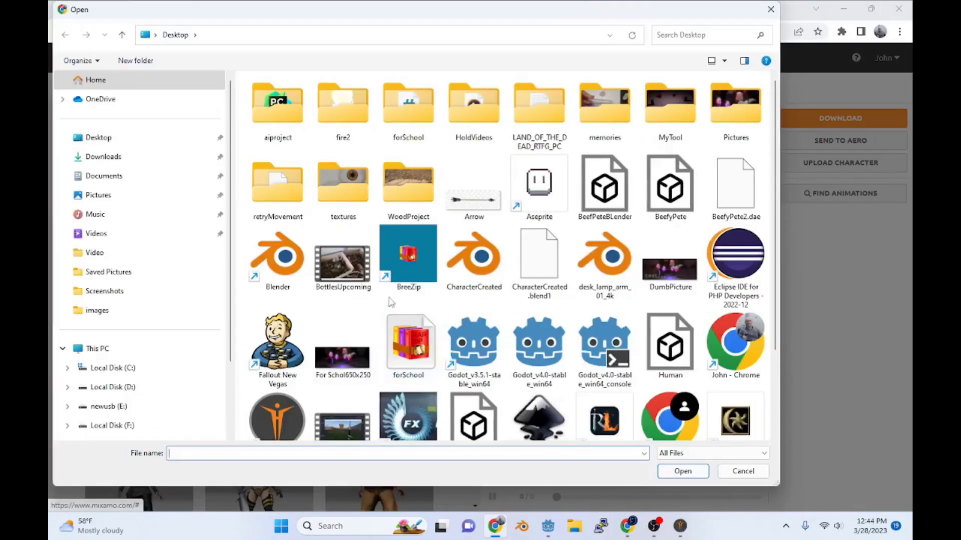
click(107, 146)
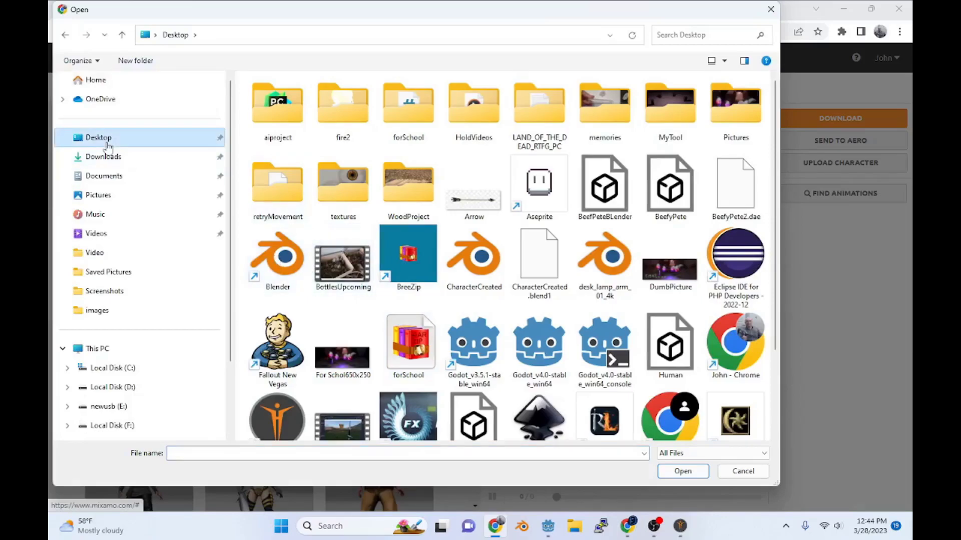
scroll(501, 250, down, 2)
scroll(678, 195, up, 2)
click(604, 187)
click(735, 185)
click(604, 188)
click(670, 187)
click(683, 470)
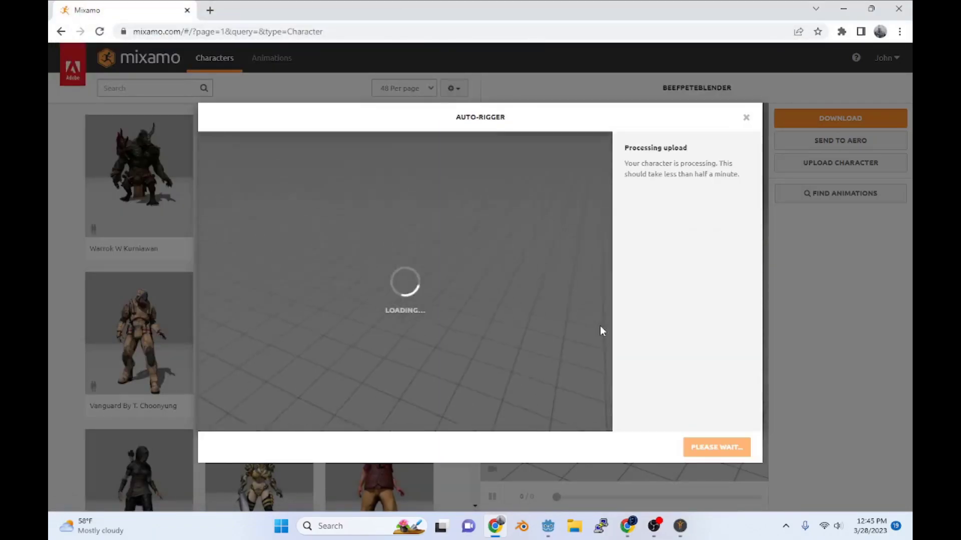
click(738, 454)
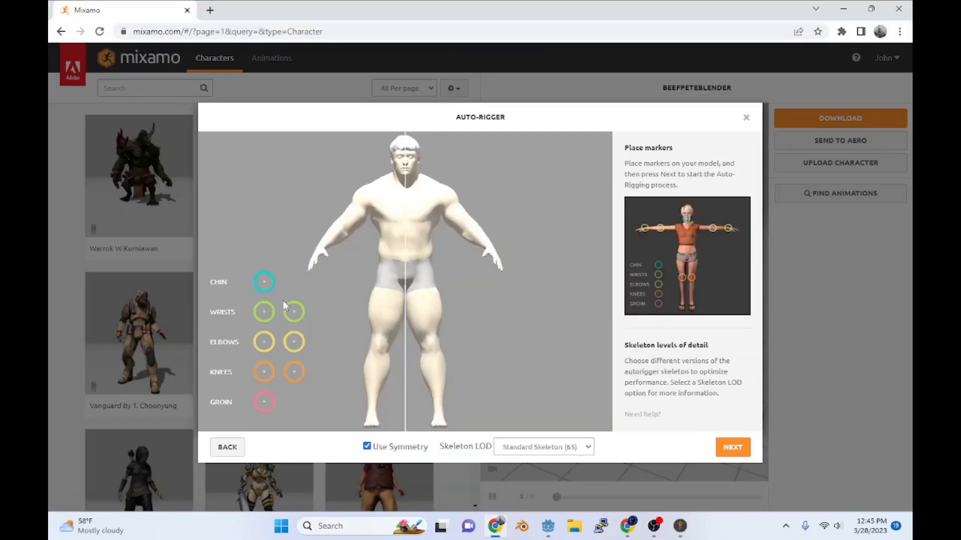
Step: Place the auto-rigger markers on the model's chin, wrists, elbows, knees and groin with symmetry on
mouse_move(264, 281)
mouse_down()
mouse_move(264, 257)
mouse_move(408, 177)
mouse_up()
mouse_move(264, 312)
mouse_down()
mouse_move(266, 286)
mouse_move(302, 237)
mouse_move(324, 246)
mouse_up()
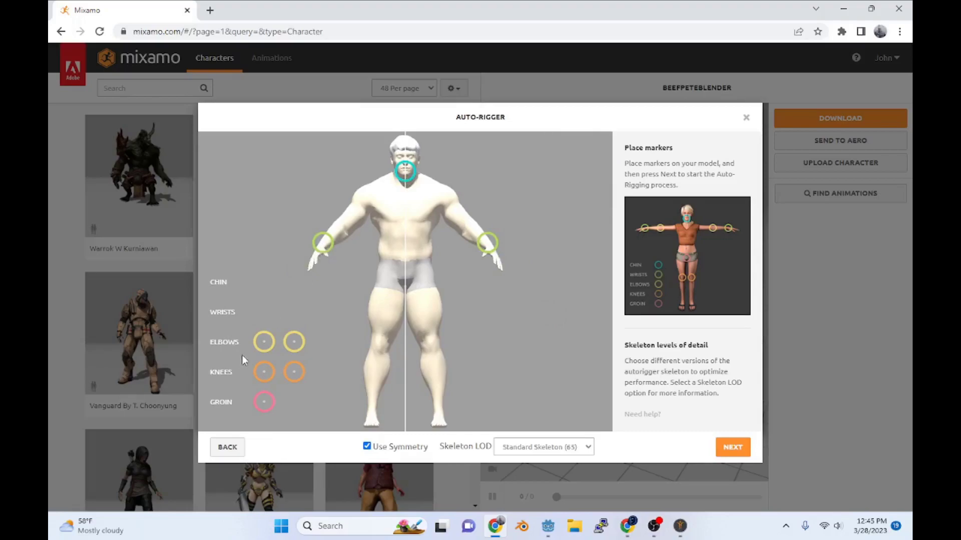
mouse_move(264, 342)
mouse_down()
mouse_move(321, 292)
mouse_move(352, 231)
mouse_move(344, 232)
mouse_up()
drag(264, 372, 385, 346)
drag(264, 402, 407, 285)
Step: Set the skeleton LOD to 3 Chain Fingers (49), run the auto-rigger and accept the rigged character
click(565, 447)
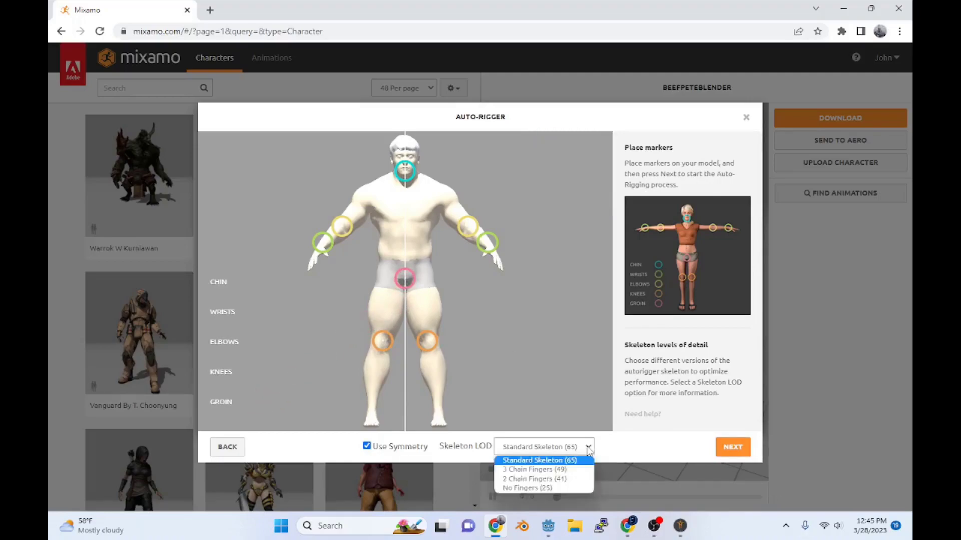
click(566, 472)
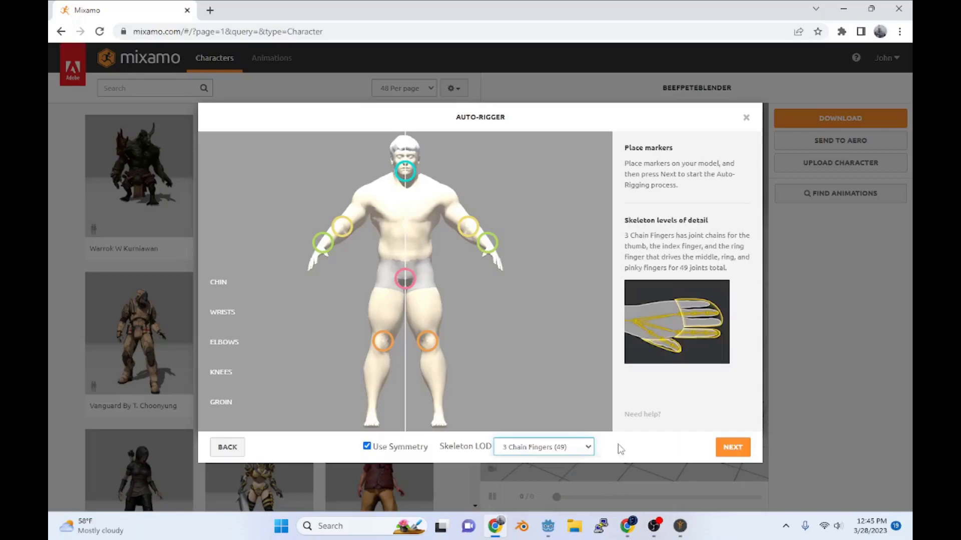
click(732, 446)
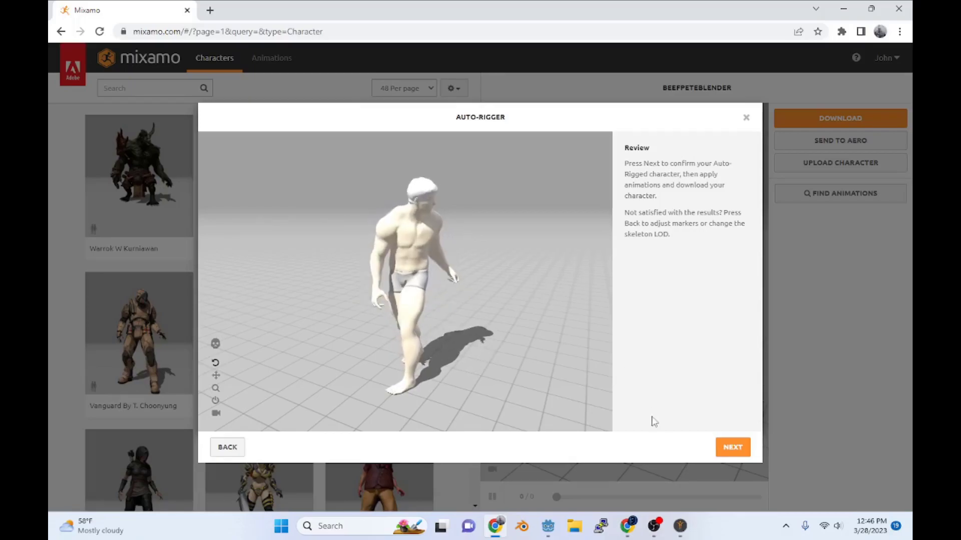
click(734, 448)
click(729, 449)
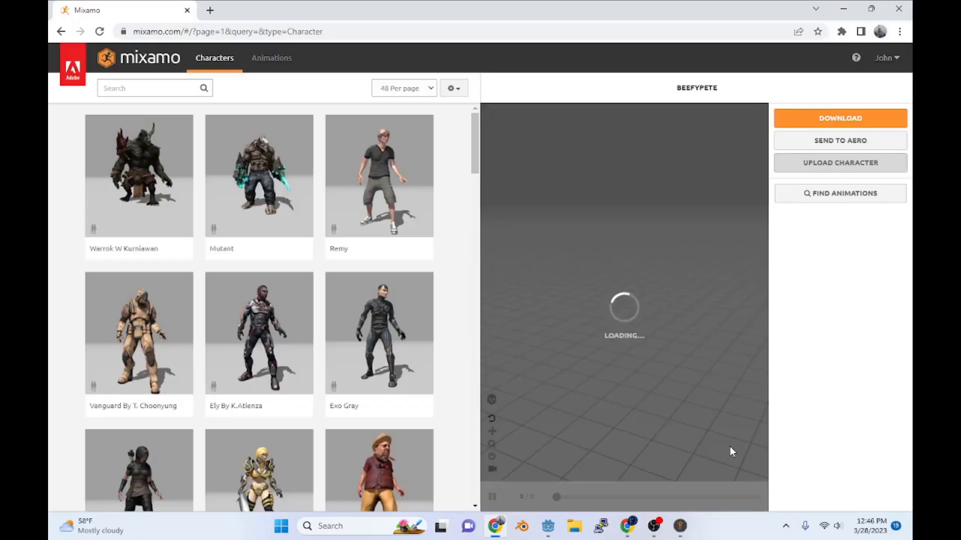
Step: Apply the Capoeira animation to BeefyPete and download it as FBX Binary with skin at 30 frames per second
click(268, 59)
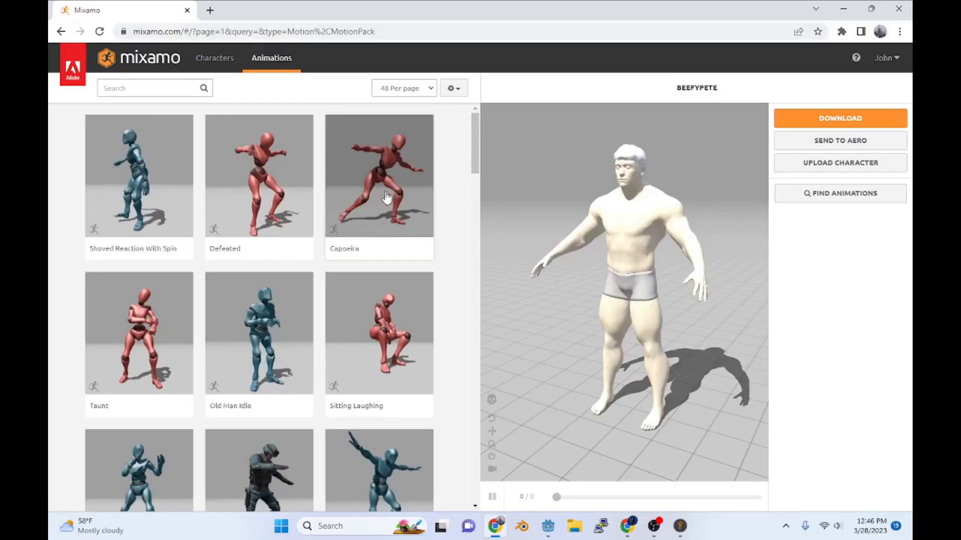
click(386, 198)
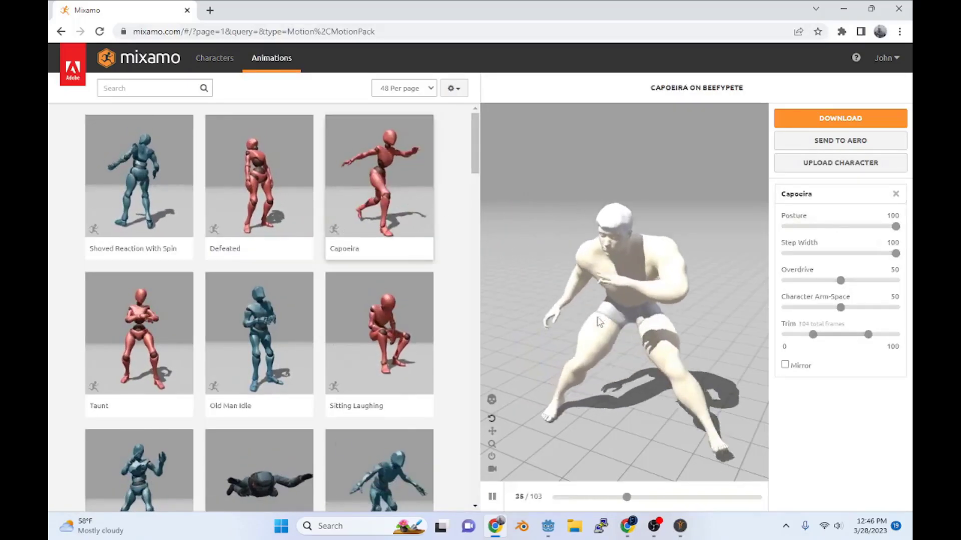
click(840, 117)
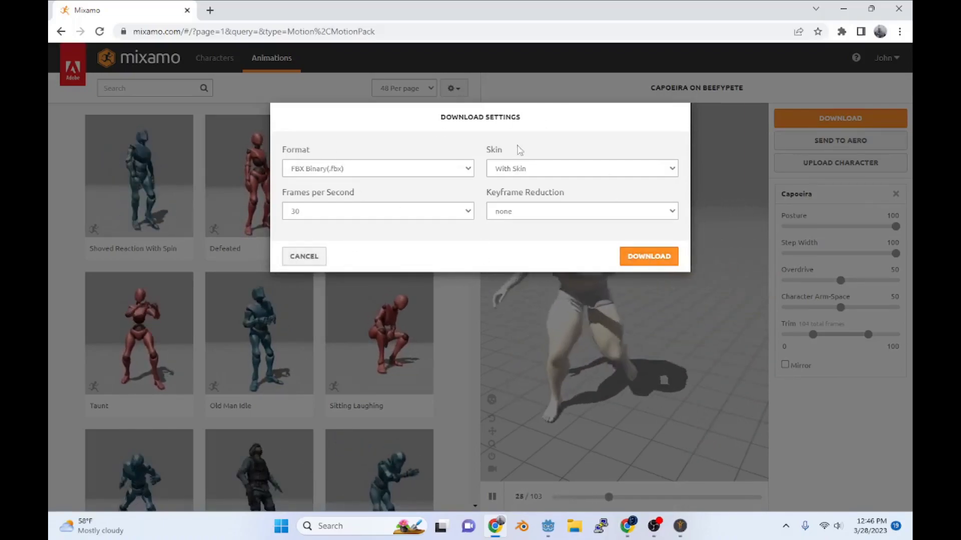
click(650, 260)
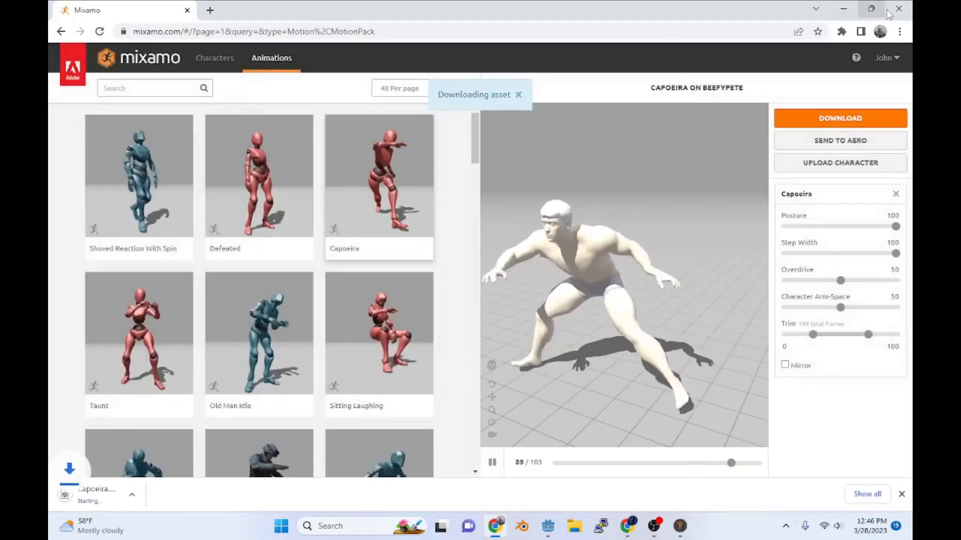
Step: Switch to Blender, start a new General file and delete the default camera, cube and light
click(843, 8)
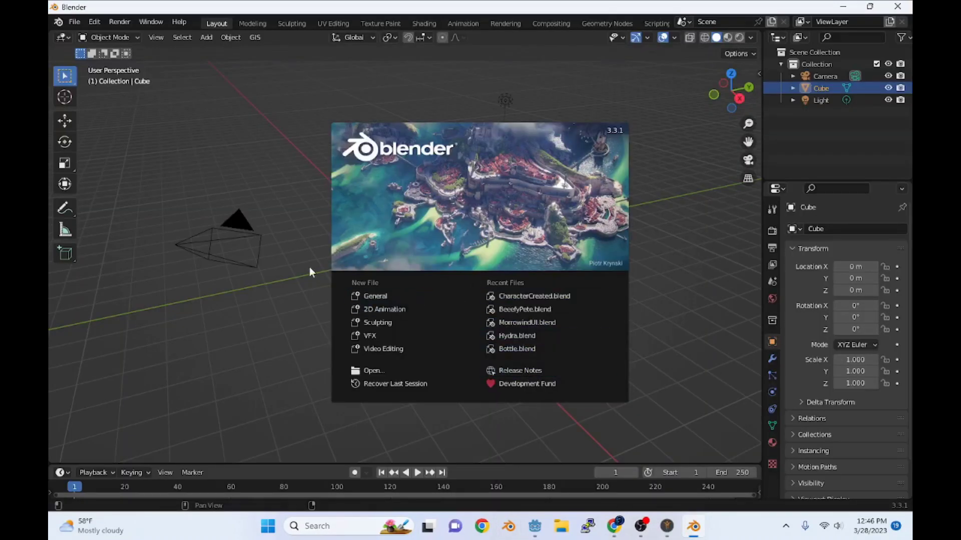
click(385, 295)
key(a)
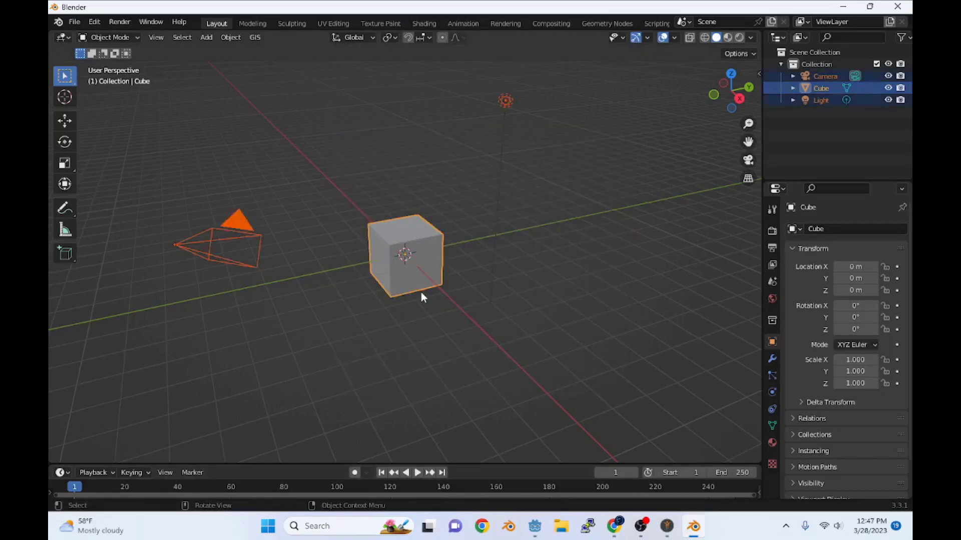
key(Delete)
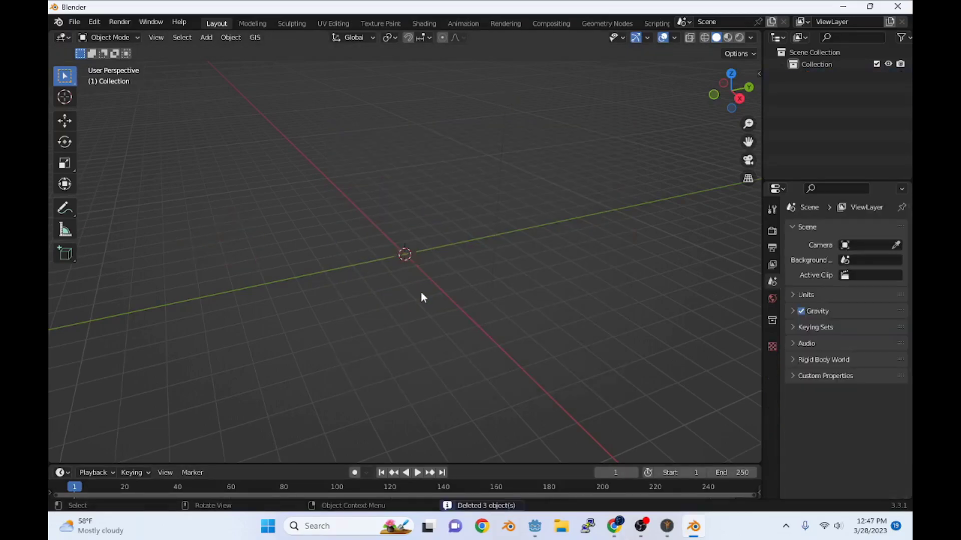
Step: Import Capoeira.fbx from the Downloads folder with the default FBX import settings
click(76, 21)
mouse_move(116, 183)
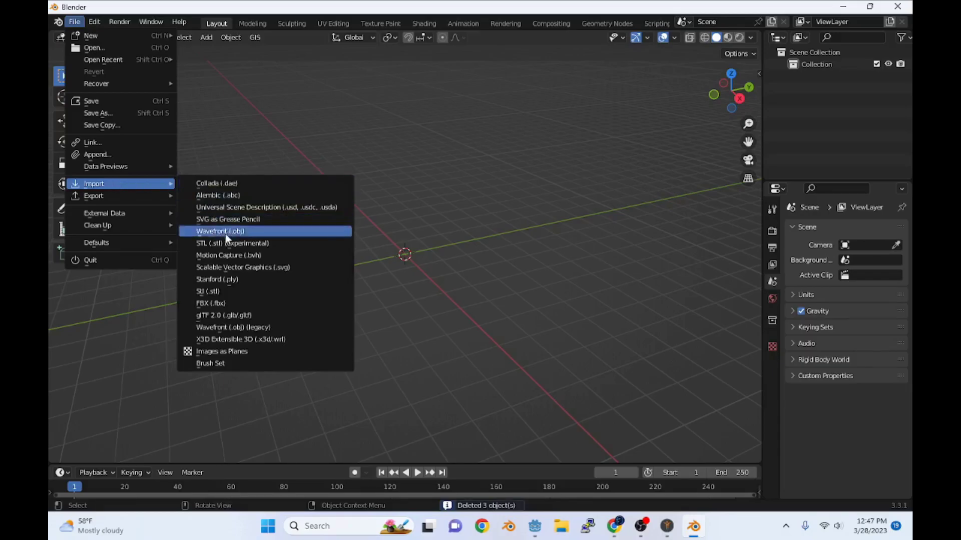
click(245, 304)
click(198, 233)
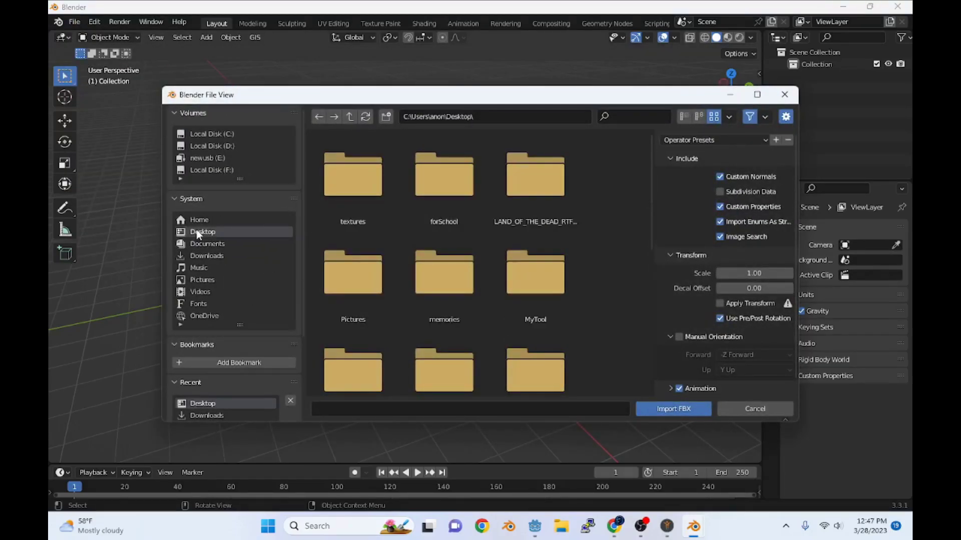
scroll(389, 212, down, 5)
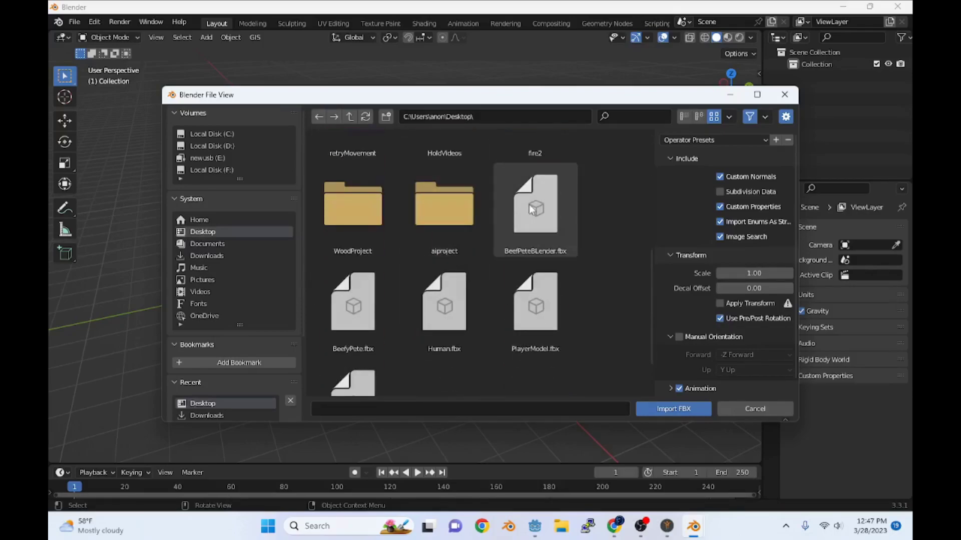
scroll(401, 307, down, 1)
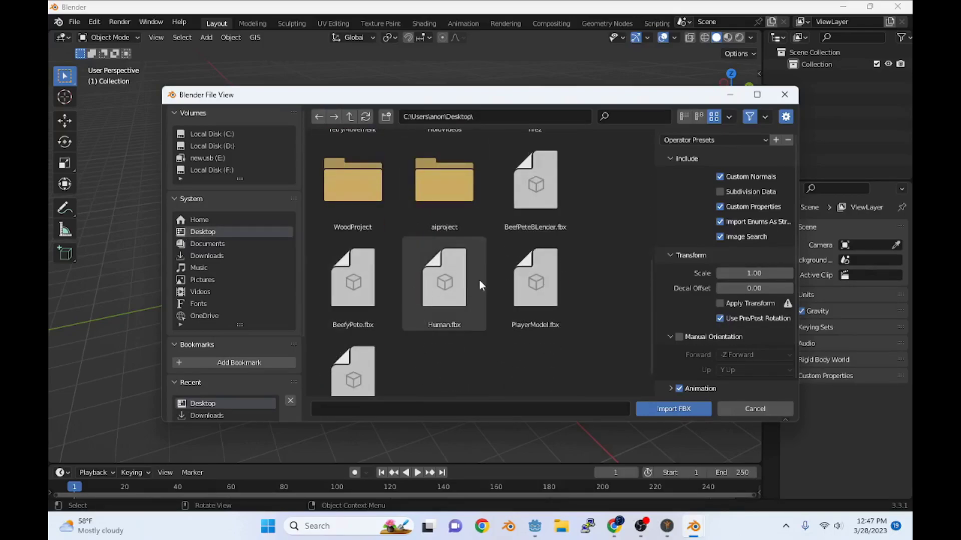
scroll(479, 280, down, 1)
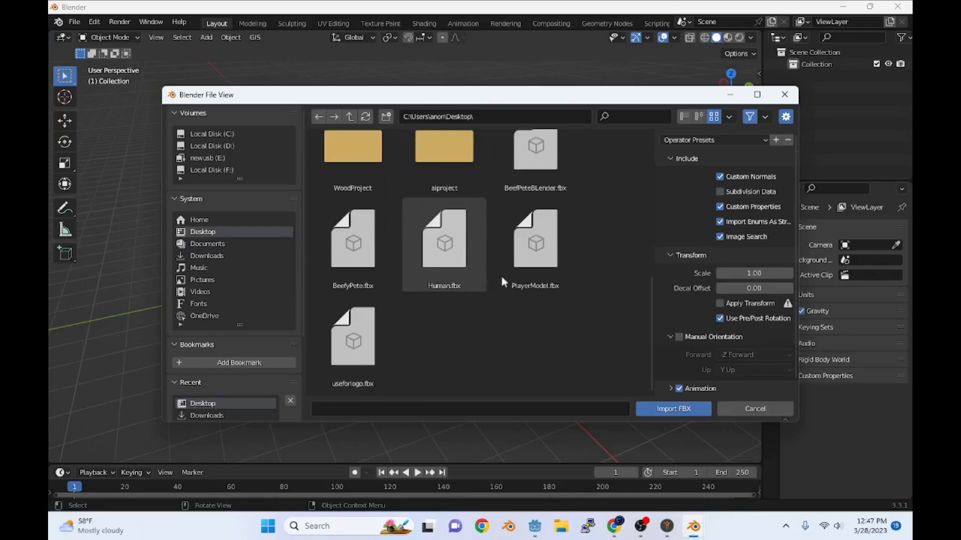
click(207, 256)
scroll(420, 245, down, 5)
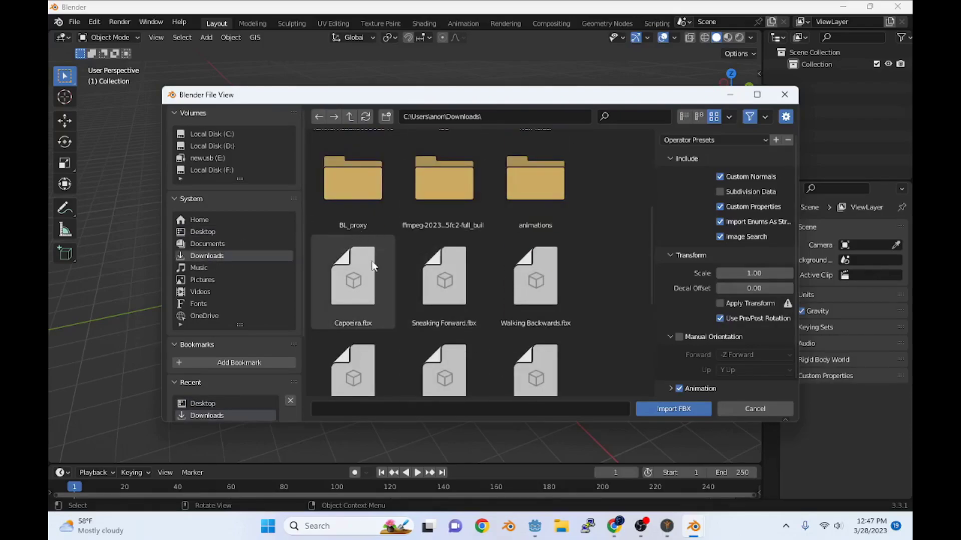
click(361, 265)
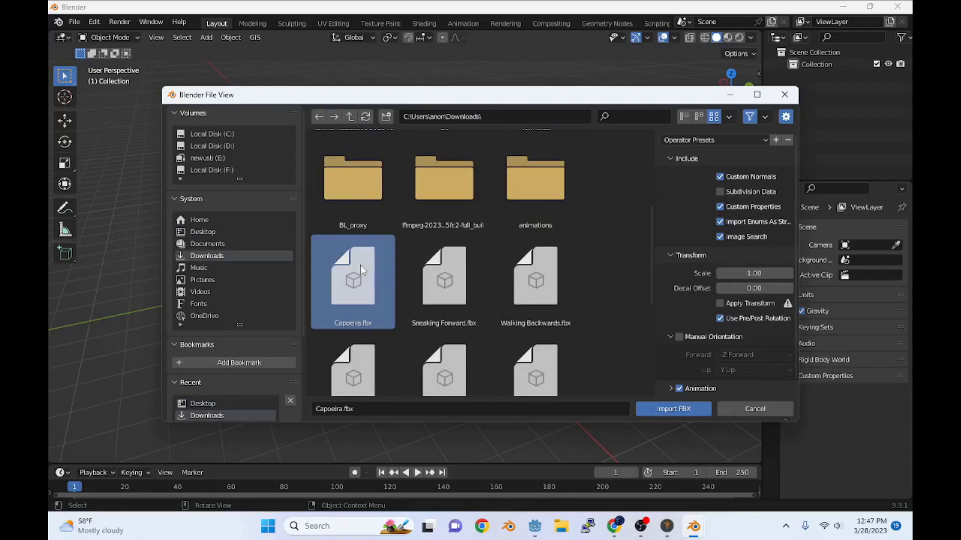
click(688, 415)
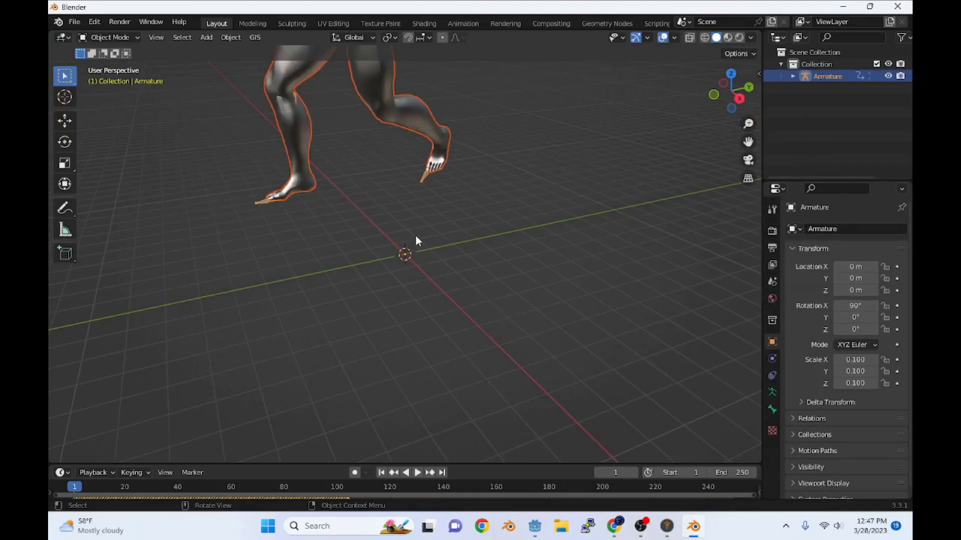
Step: Play the imported Capoeira animation on the character and enlarge the timeline area
middle_drag(415, 235, 499, 224)
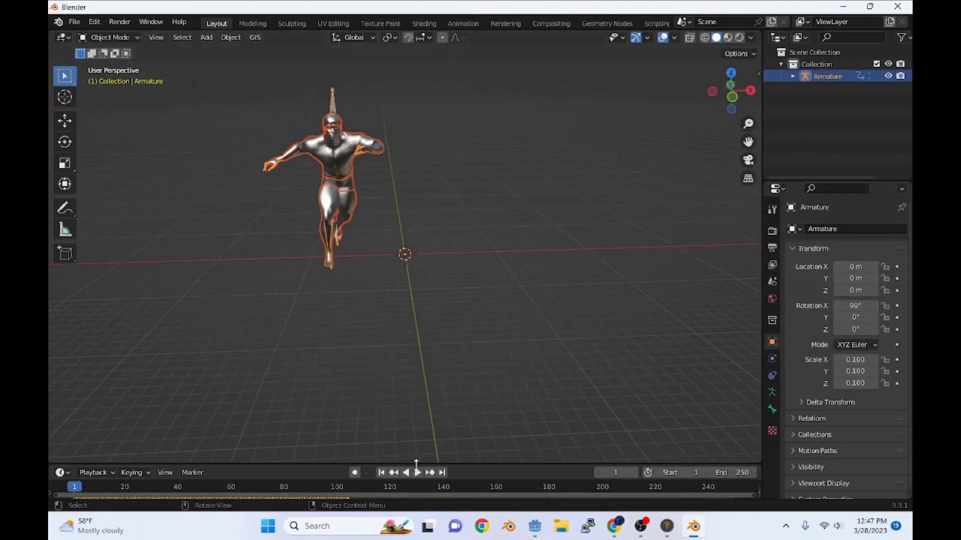
click(419, 473)
drag(472, 464, 472, 417)
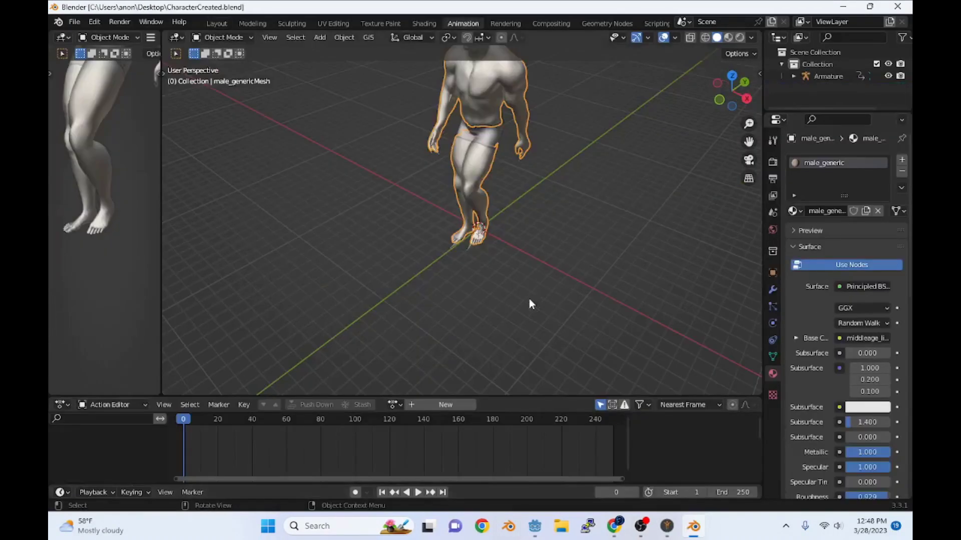
Step: In CharacterCreated.blend, enlarge the Action Editor and select the character's armature
middle_drag(495, 200, 500, 233)
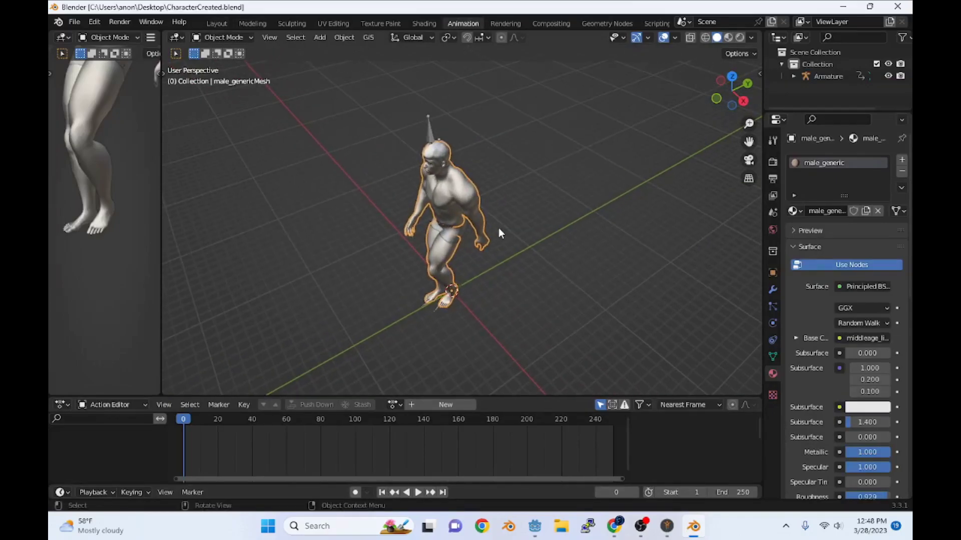
click(521, 395)
drag(521, 397, 525, 371)
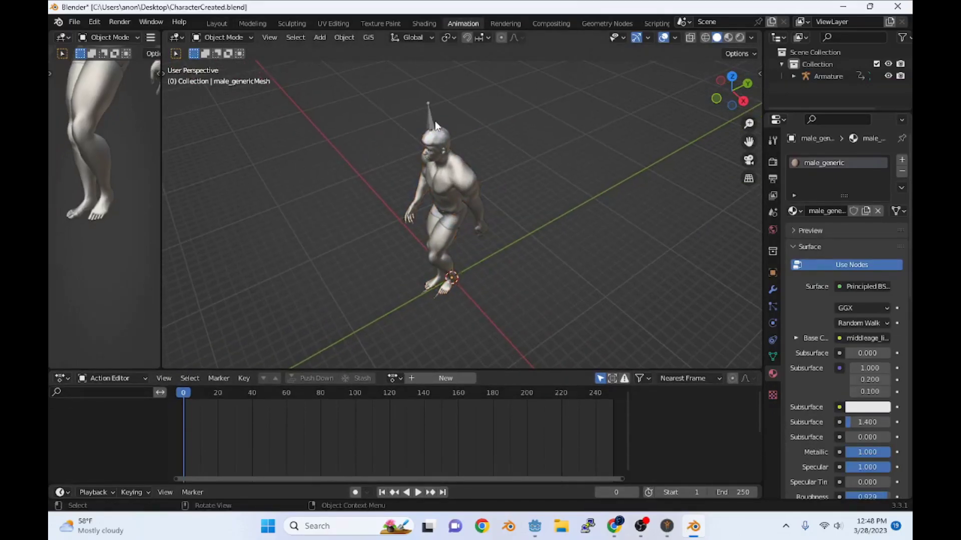
click(434, 125)
Step: Assign the ShieldingIdle action to the armature and scrub through it to frame 55
click(434, 378)
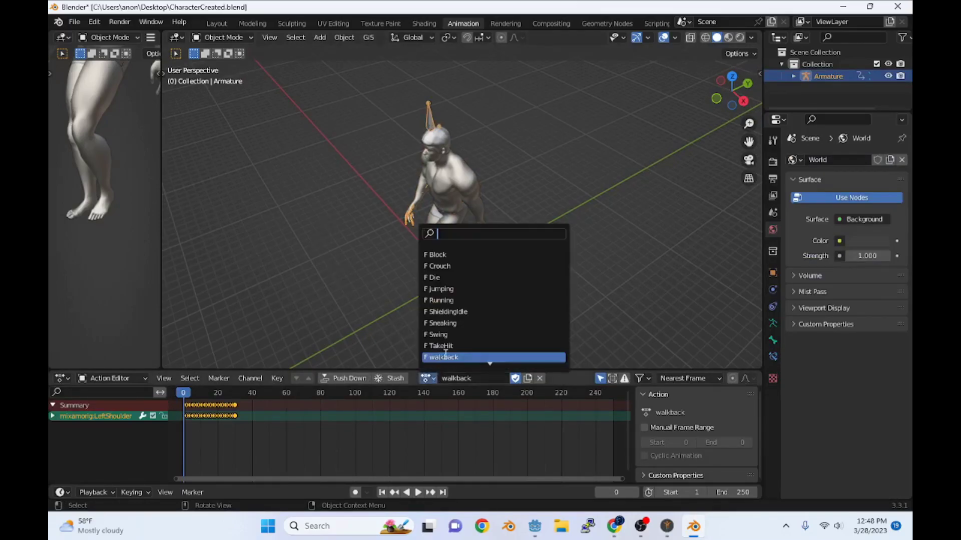
scroll(466, 286, down, 3)
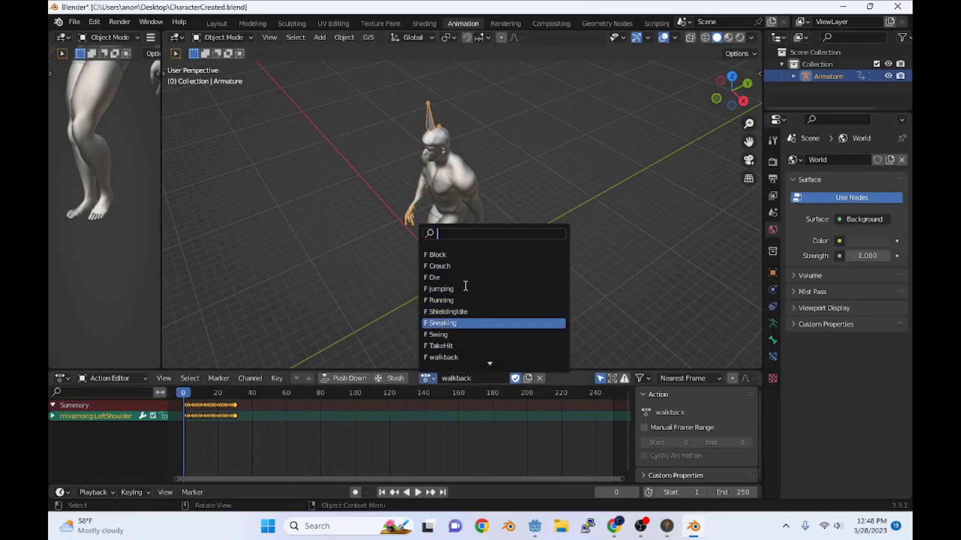
click(466, 312)
drag(186, 392, 305, 400)
Step: Assign the Die action to the armature and preview its playback
click(438, 378)
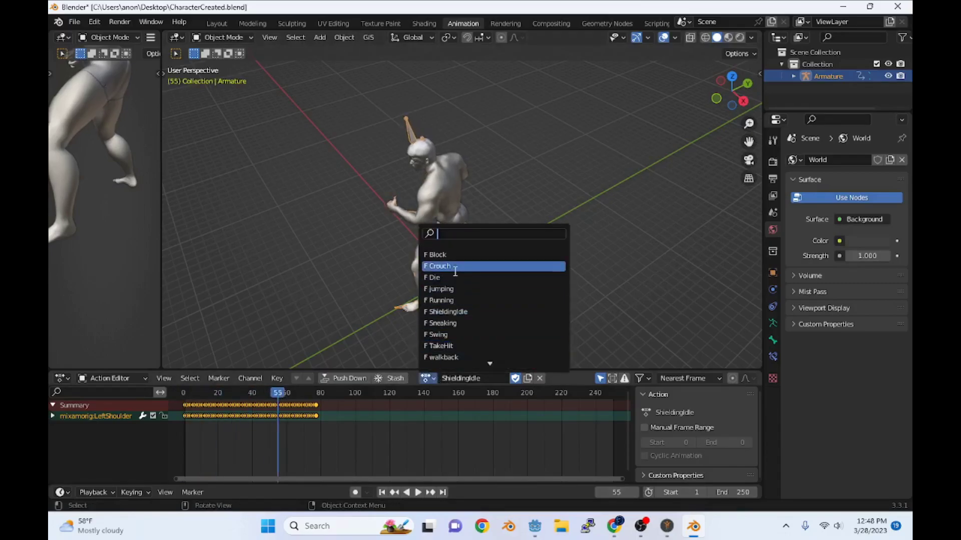
click(465, 266)
key(space)
click(280, 395)
key(Escape)
Step: Switch the armature to the Crouch action and play it back
click(426, 378)
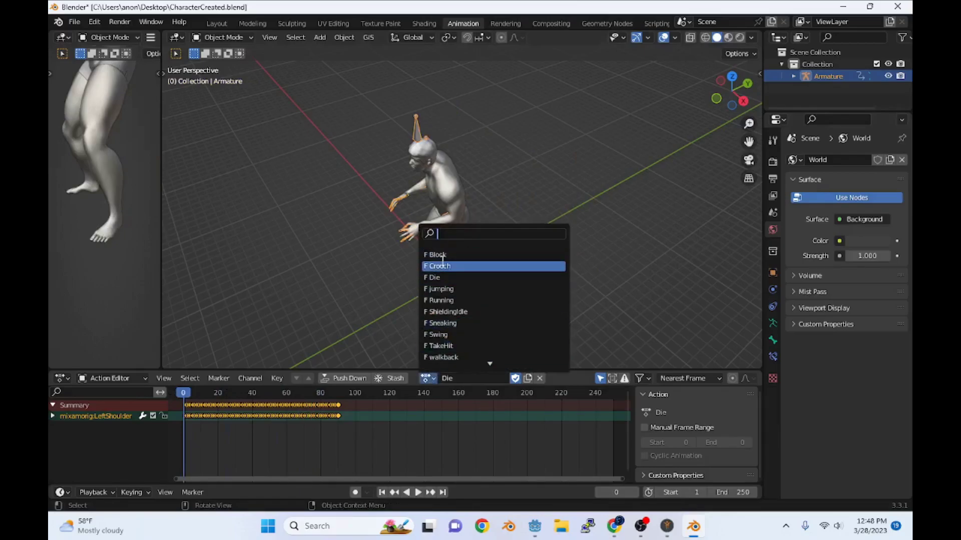
click(460, 266)
key(space)
key(Escape)
Step: Preview the Walking action on the armature and stop the playback
click(424, 379)
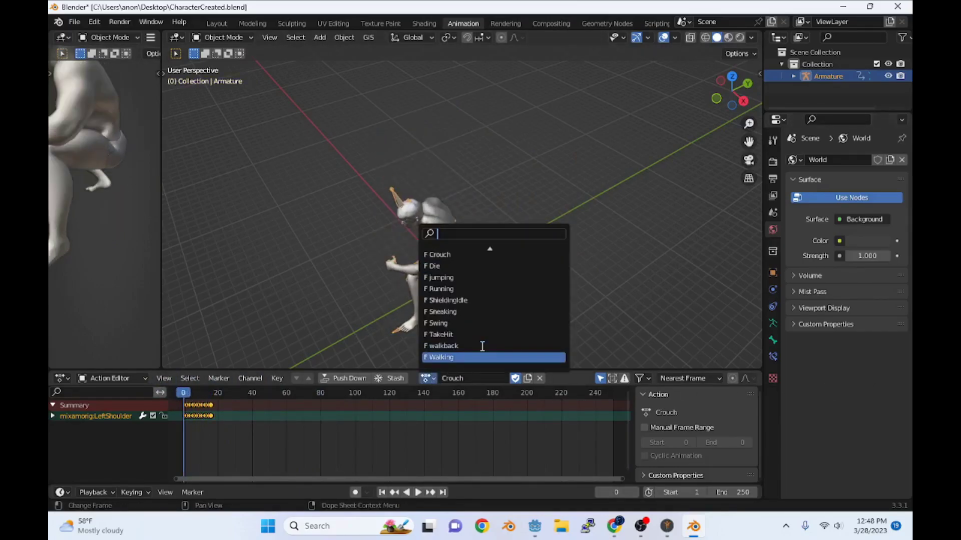
click(458, 355)
key(space)
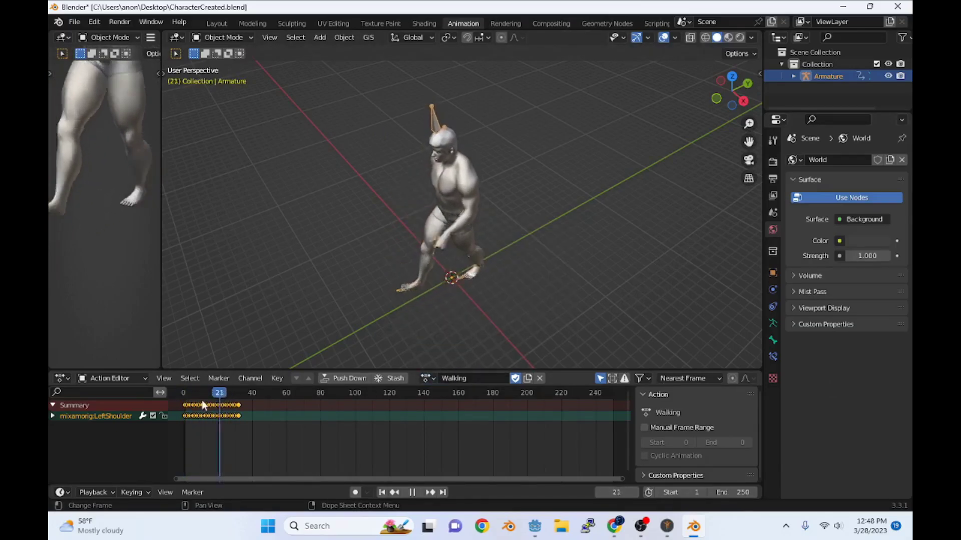
key(Escape)
Step: Preview the Running action on the armature, stop playback and save CharacterCreated.blend
click(428, 378)
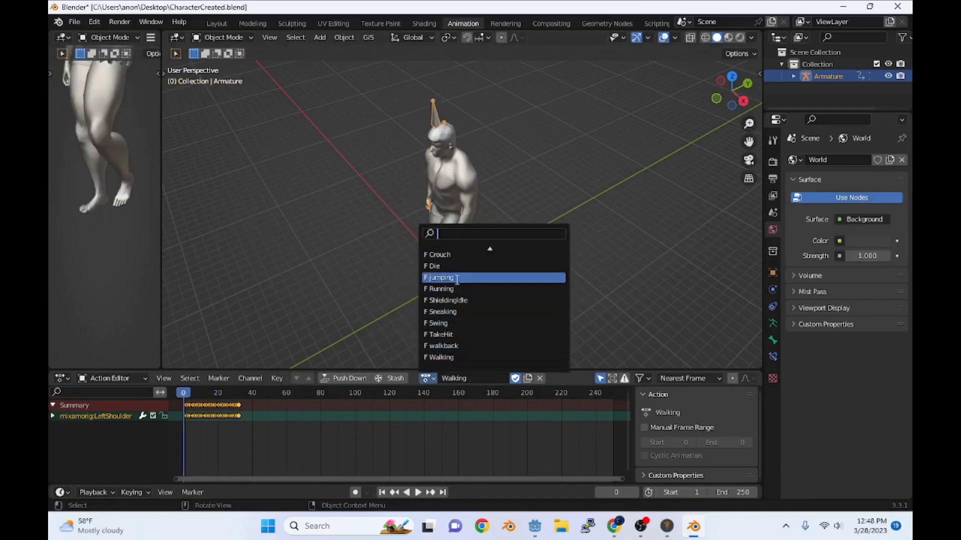
click(448, 288)
key(space)
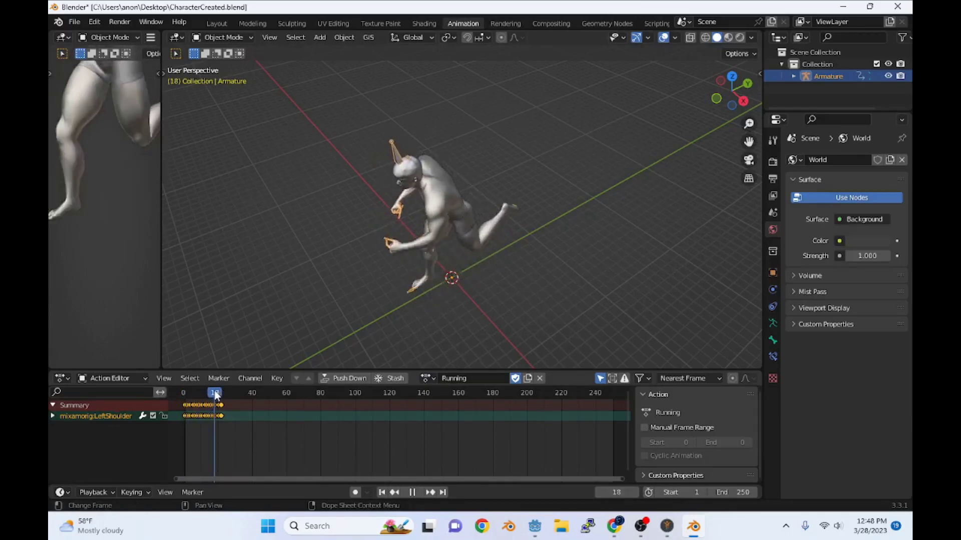
key(space)
key(ctrl+s)
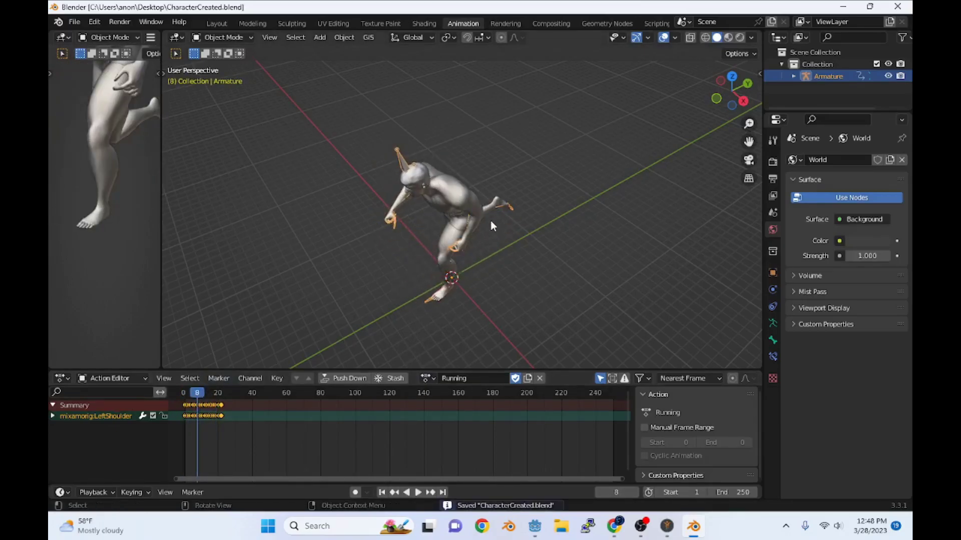
Step: Return the animation to frame 0 in front view and assign the walkback action to the armature
middle_drag(517, 214, 513, 190)
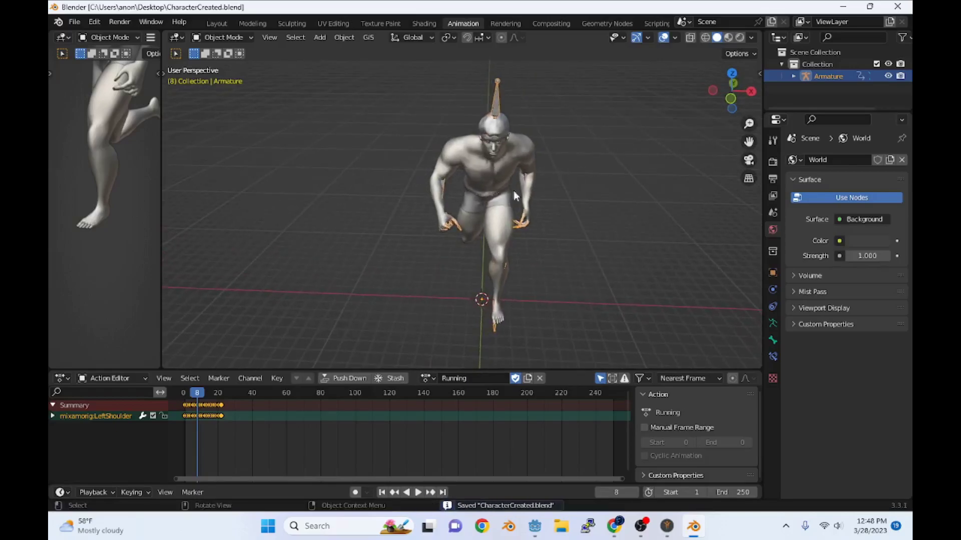
click(732, 99)
drag(199, 397, 183, 393)
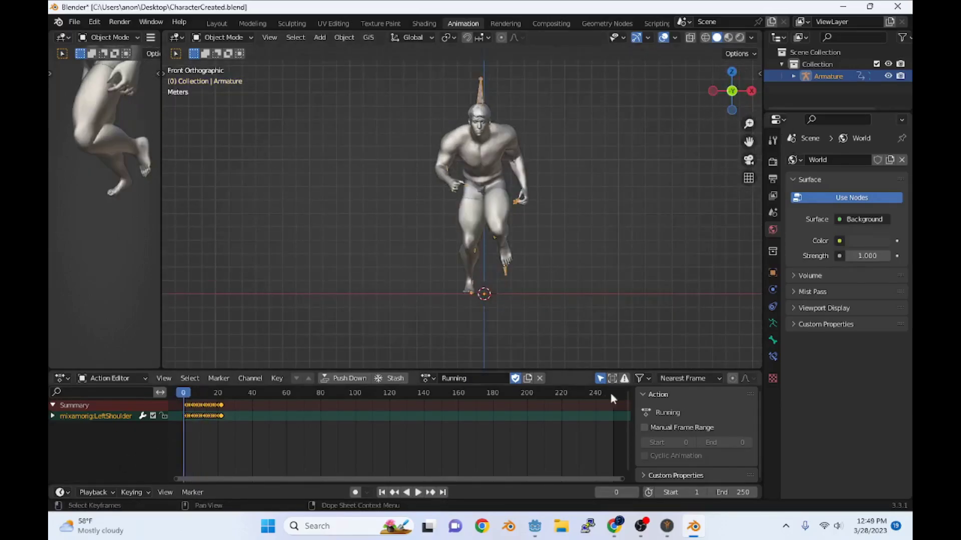
click(427, 378)
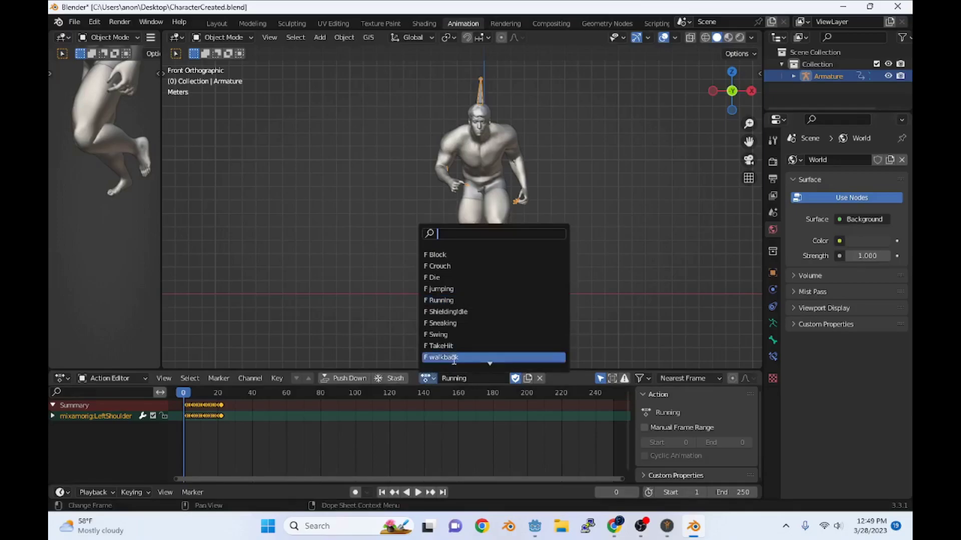
click(453, 357)
Step: Select the male_generic body mesh, enter Edit Mode and inspect its upper body
click(489, 151)
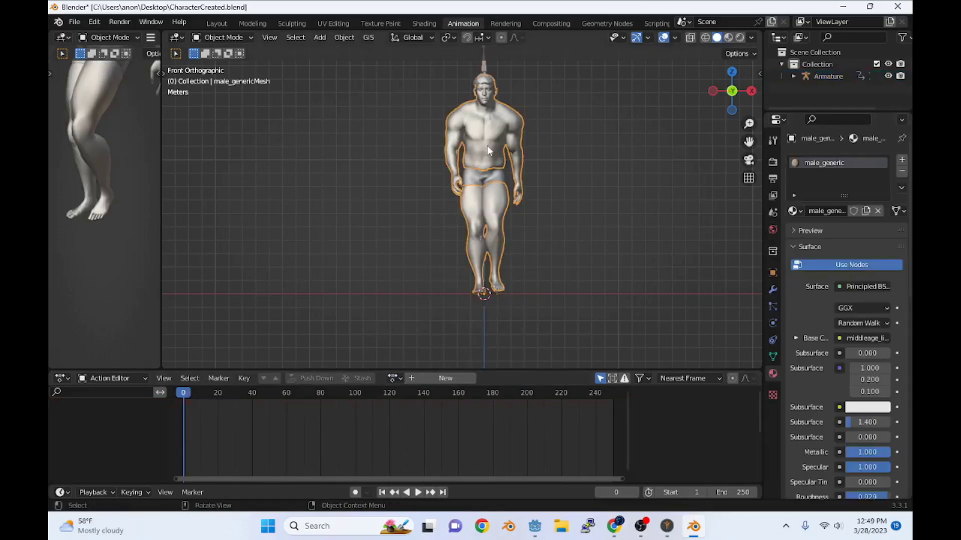
click(223, 37)
click(217, 68)
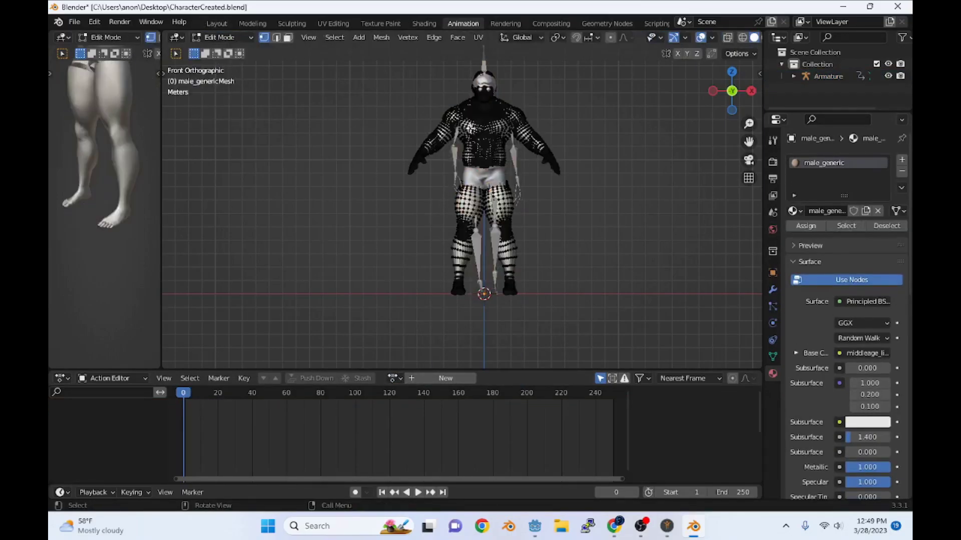
scroll(576, 272, up, 5)
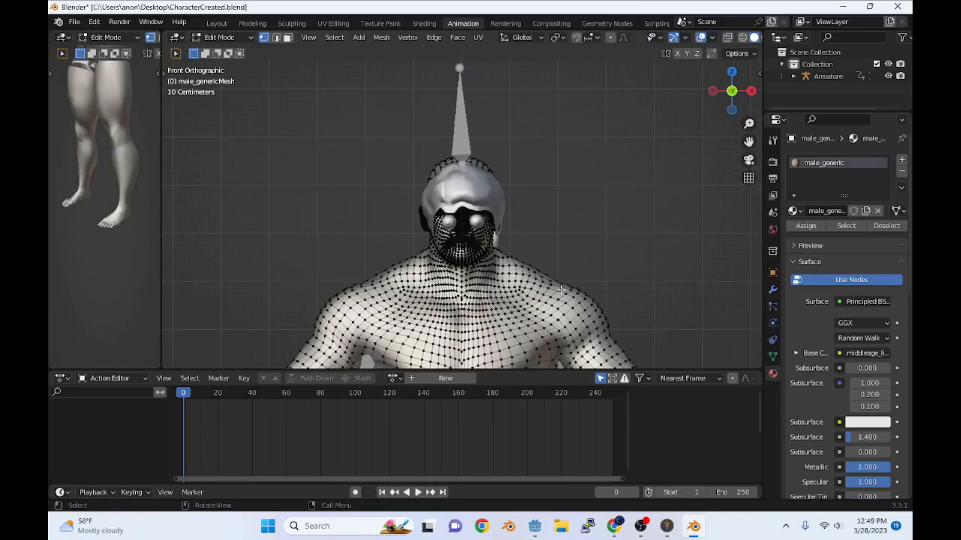
middle_drag(565, 241, 470, 309)
scroll(465, 243, down, 3)
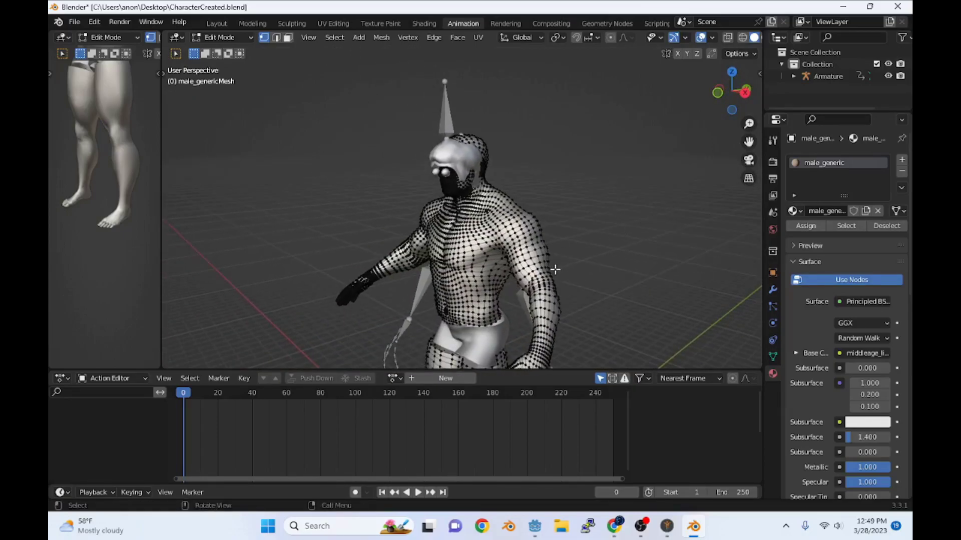
Step: Show the mesh in wireframe from the front and box-select the lower shin and foot vertices of the character's left leg
click(723, 97)
scroll(521, 269, up, 3)
shift+scroll(522, 269, down, 8)
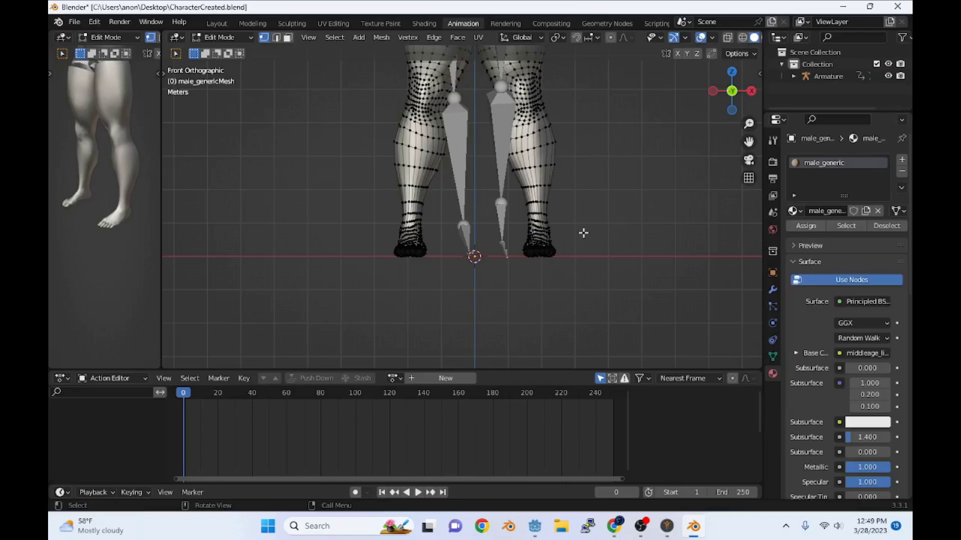
scroll(581, 231, up, 5)
shift+scroll(478, 272, up, 2)
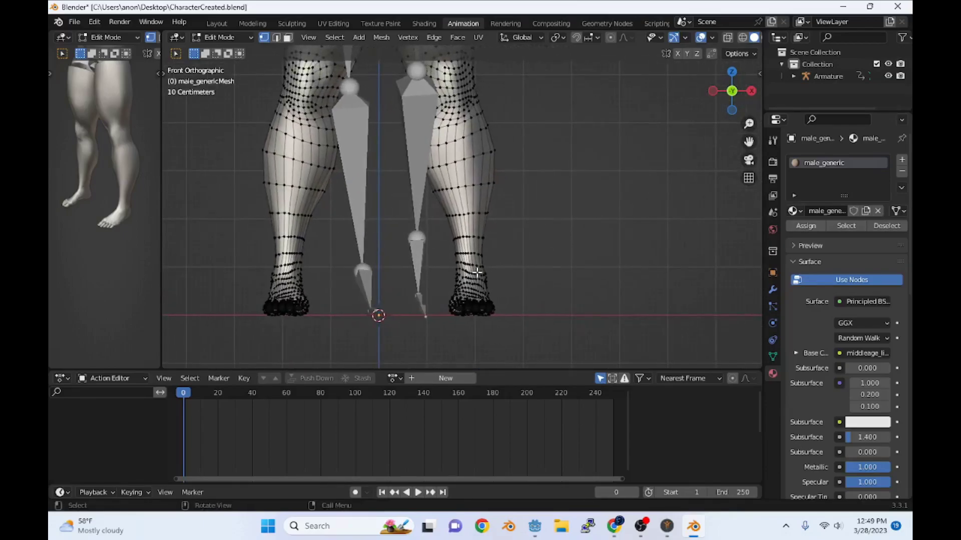
shift+middle_drag(477, 272, 540, 224)
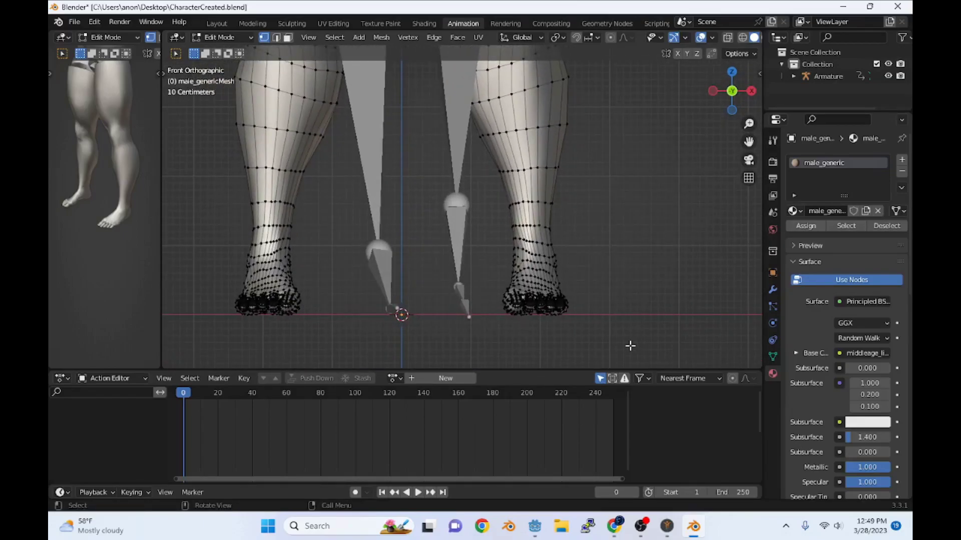
key(z)
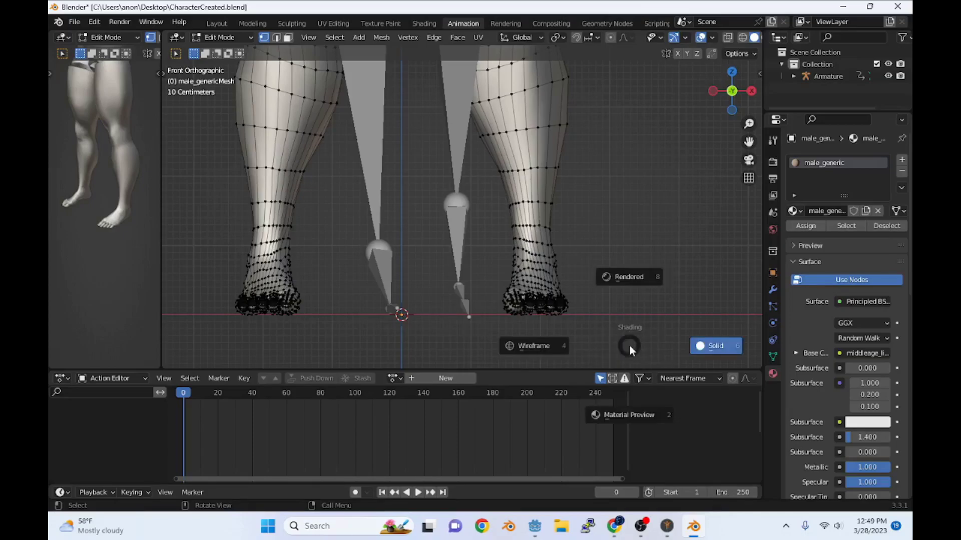
click(482, 346)
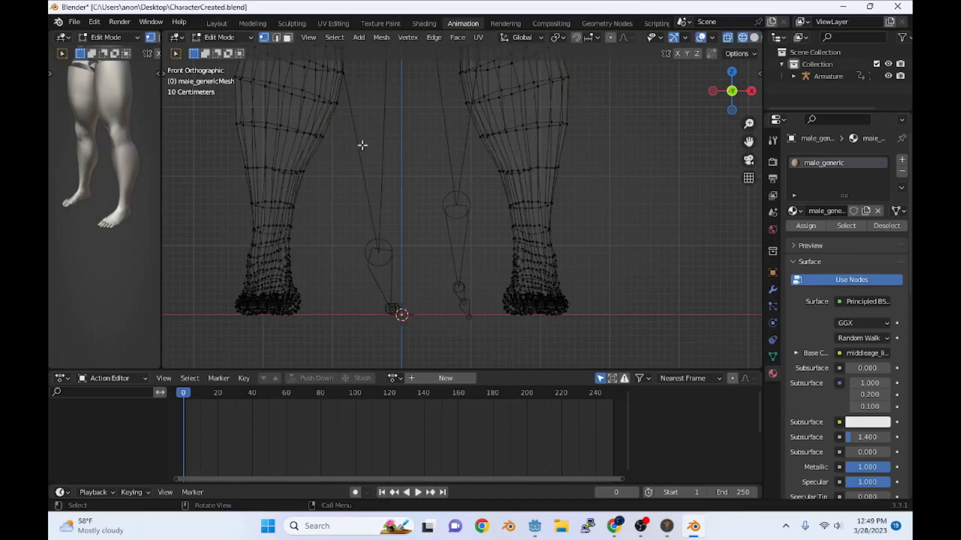
scroll(538, 239, down, 3)
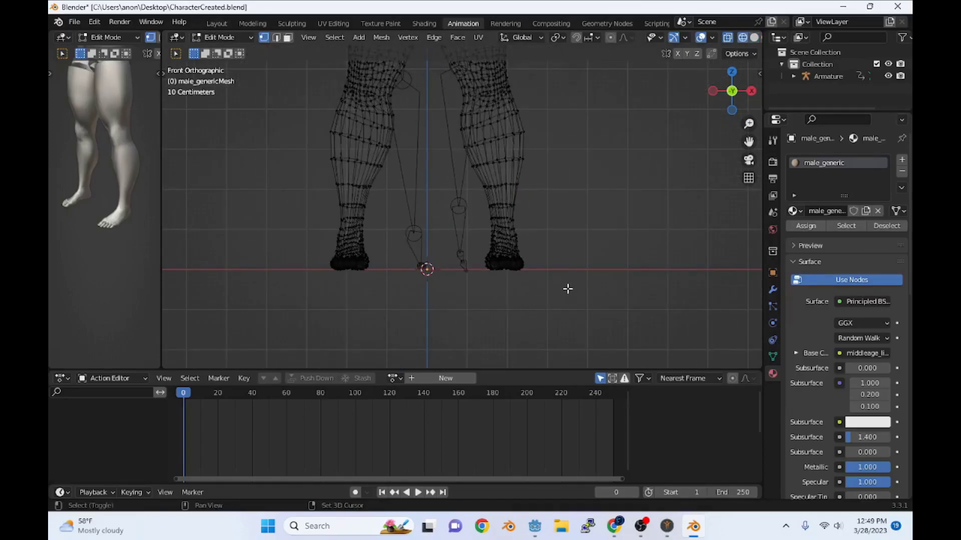
drag(568, 289, 437, 196)
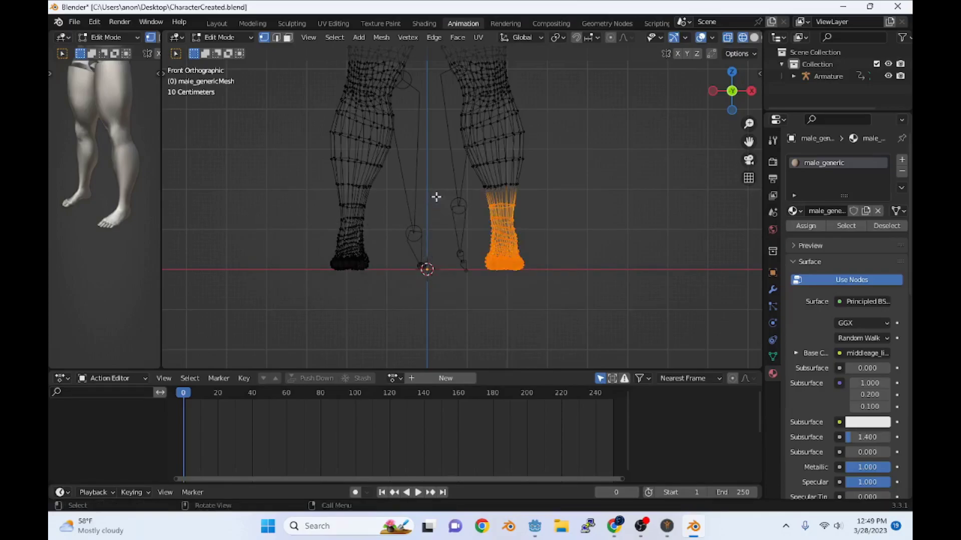
Step: Separate the selected lower shin and foot vertices of the character's left leg into their own object
click(607, 313)
drag(603, 298, 448, 201)
key(ctrl+p)
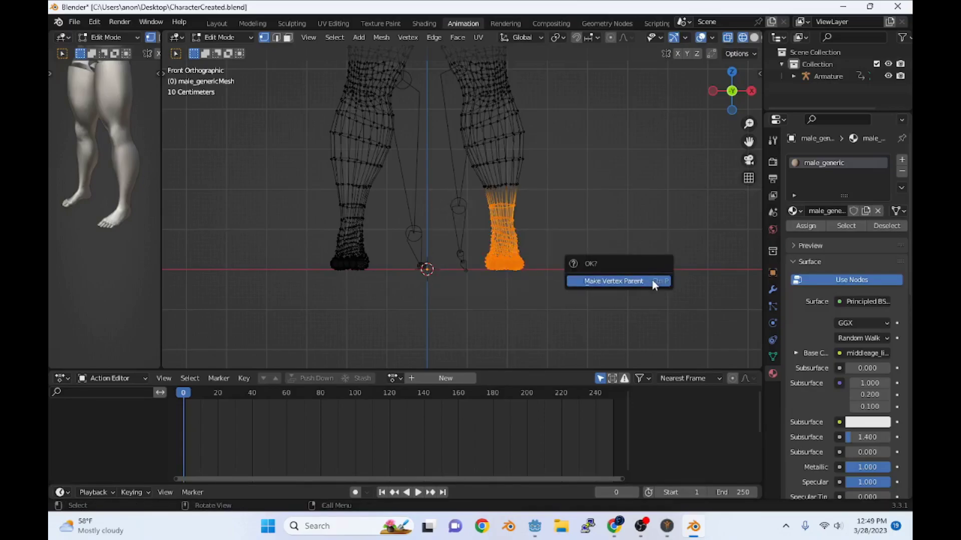
key(Escape)
key(p)
click(652, 283)
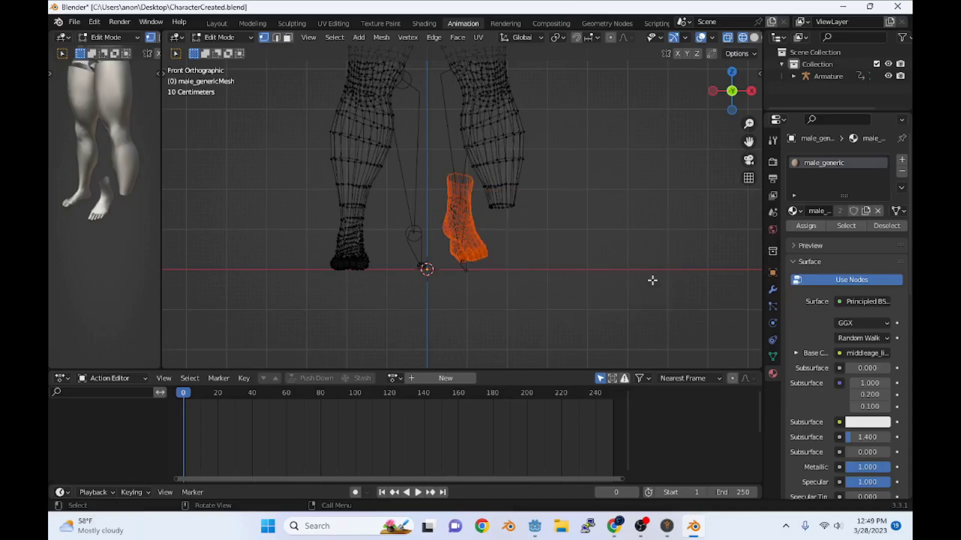
Step: Examine the separated foot and the open end of the left leg from several angles
middle_drag(501, 226, 390, 157)
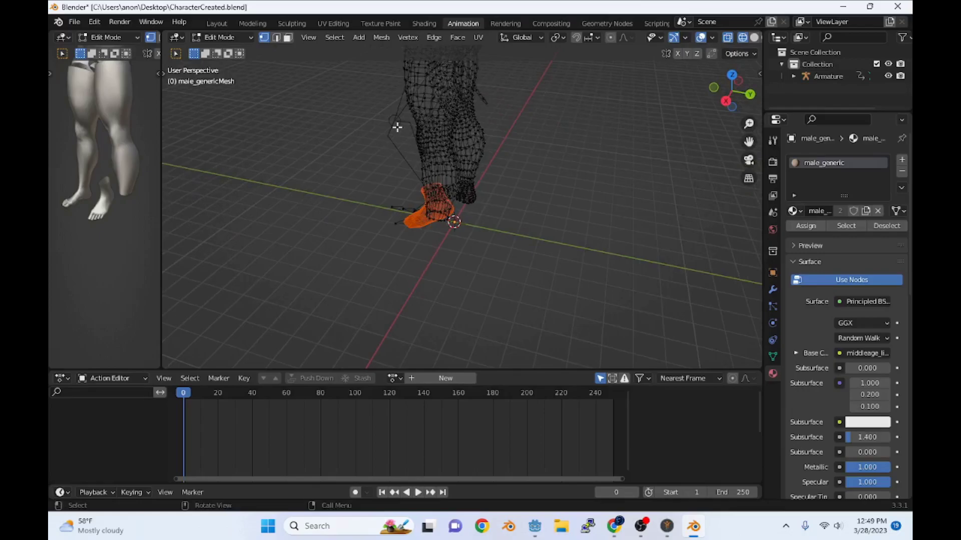
scroll(397, 127, down, 2)
scroll(442, 176, up, 2)
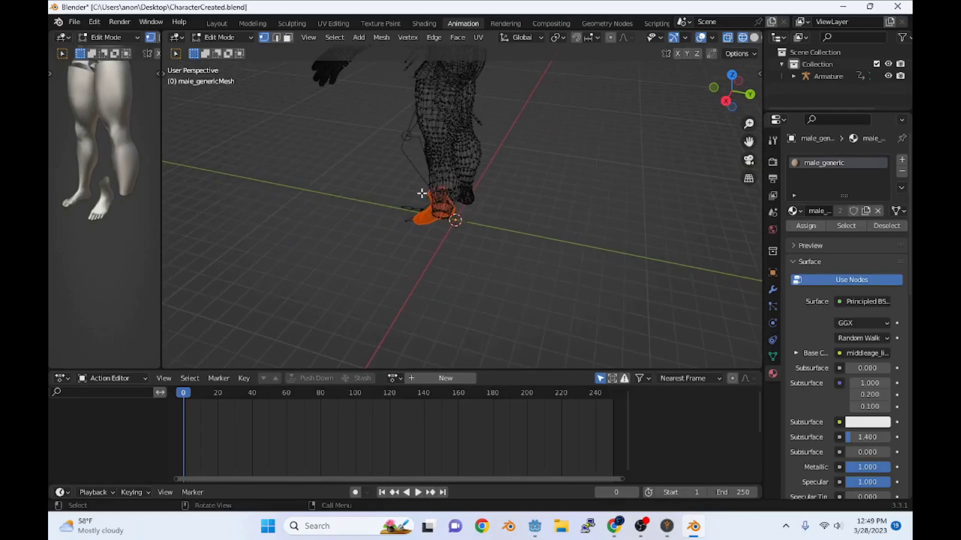
middle_drag(422, 197, 389, 187)
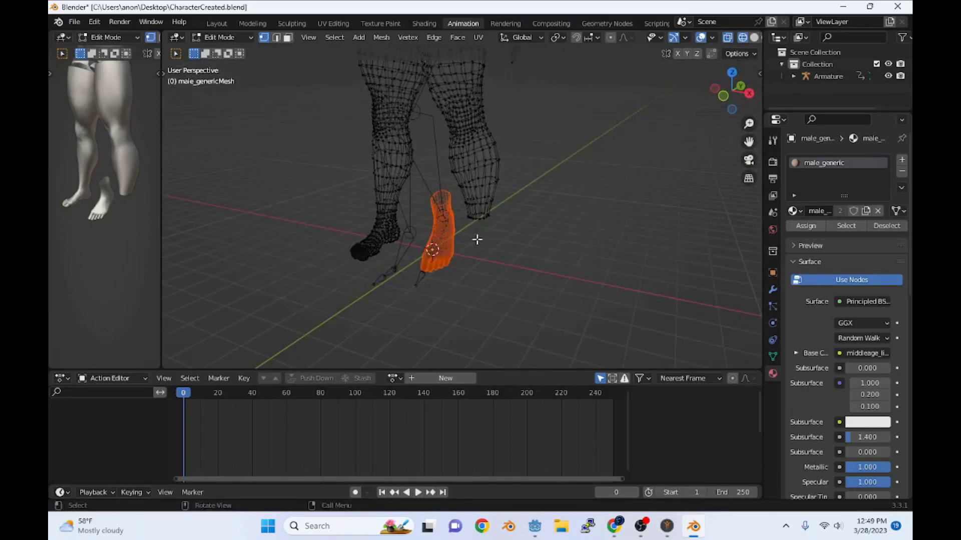
scroll(414, 155, down, 2)
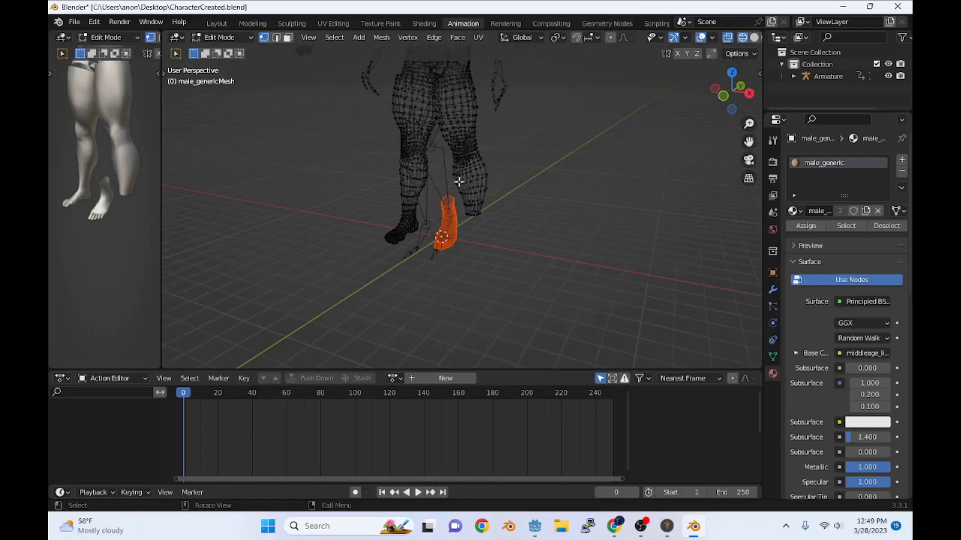
middle_drag(455, 184, 421, 157)
scroll(487, 247, up, 4)
scroll(465, 229, down, 2)
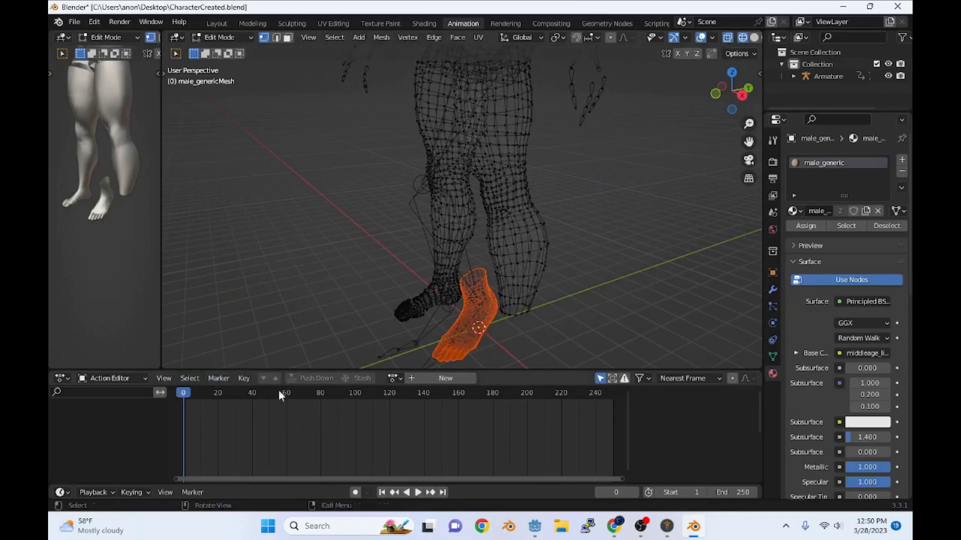
Step: Switch to the Layout workspace and select the armature in a side view of the whole character
click(216, 23)
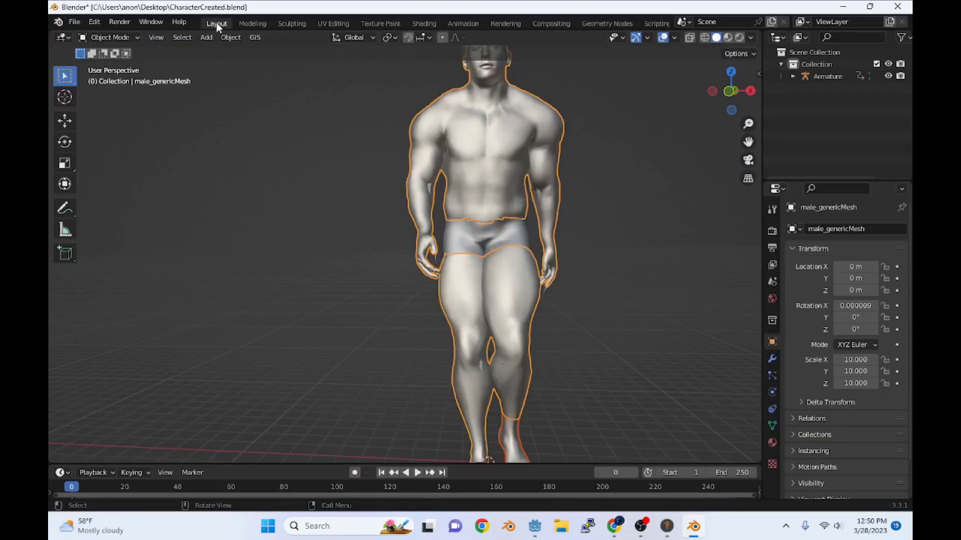
scroll(404, 93, down, 3)
middle_drag(339, 112, 260, 87)
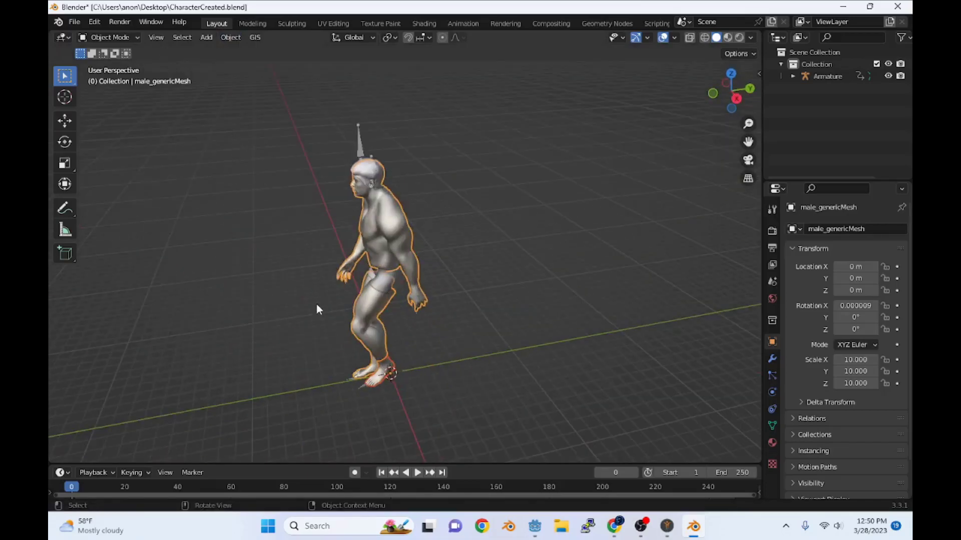
shift+middle_drag(319, 307, 363, 220)
click(410, 67)
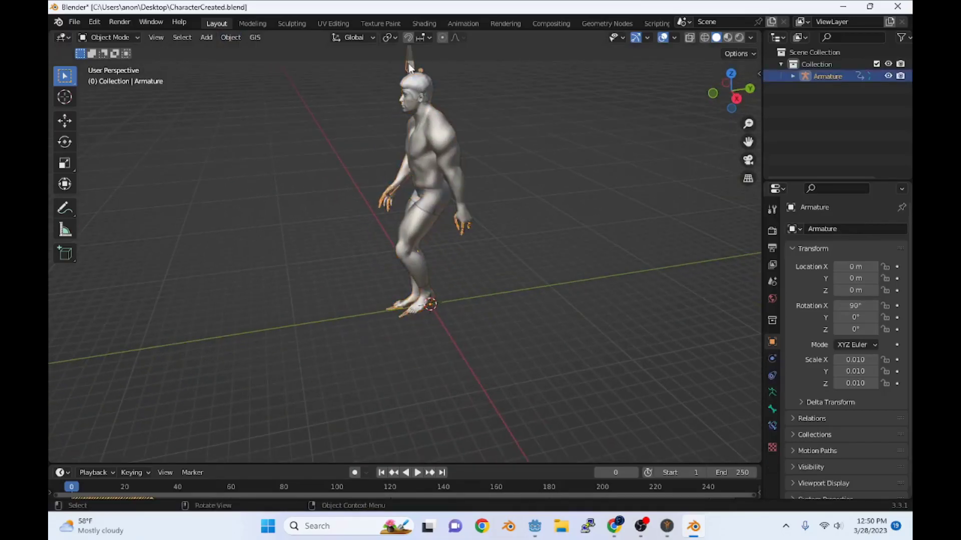
Step: Put the armature in Pose Mode, enlarge the timeline, play the walk animation and stop at frame 20 to examine the feet
click(134, 38)
click(129, 80)
drag(479, 462, 435, 315)
middle_drag(335, 254, 171, 125)
key(space)
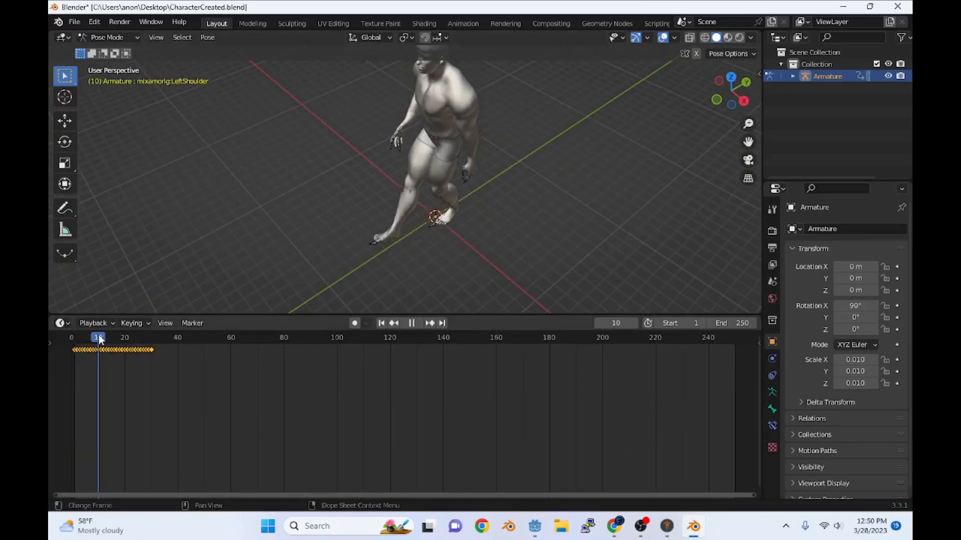
key(space)
middle_drag(251, 272, 330, 247)
scroll(350, 238, up, 5)
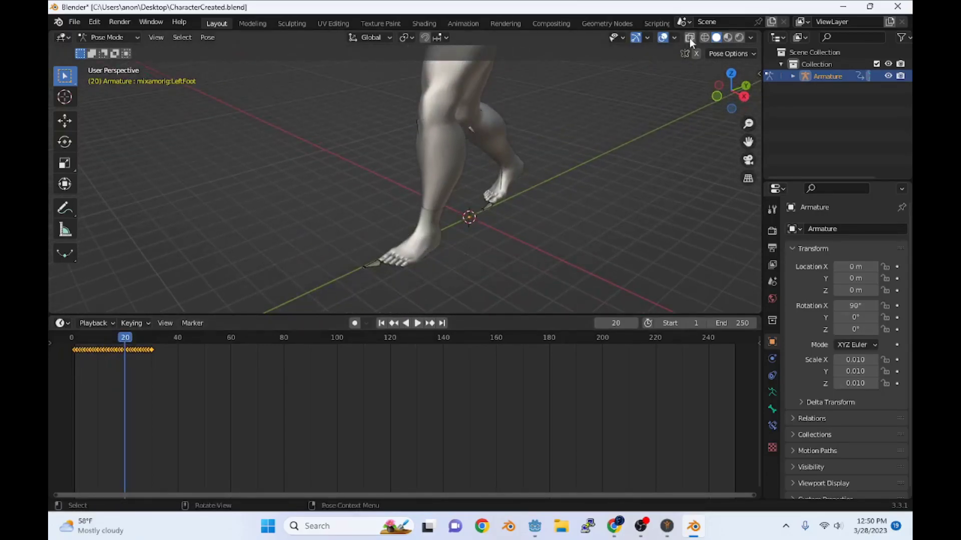
Step: Return to Object Mode, expand the Armature hierarchy and select the separated foot mesh male_genericMesh.001
click(108, 37)
click(125, 52)
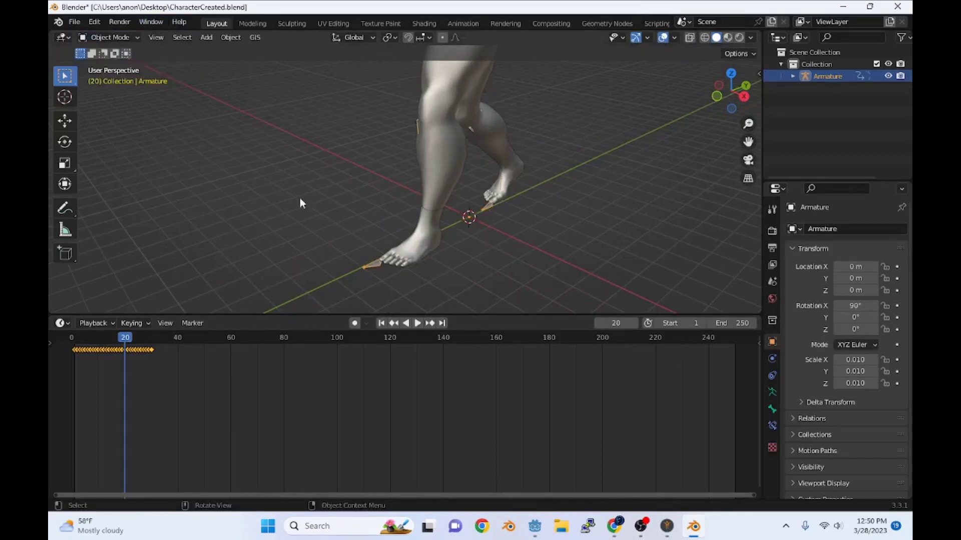
click(422, 244)
click(783, 76)
click(792, 76)
click(417, 238)
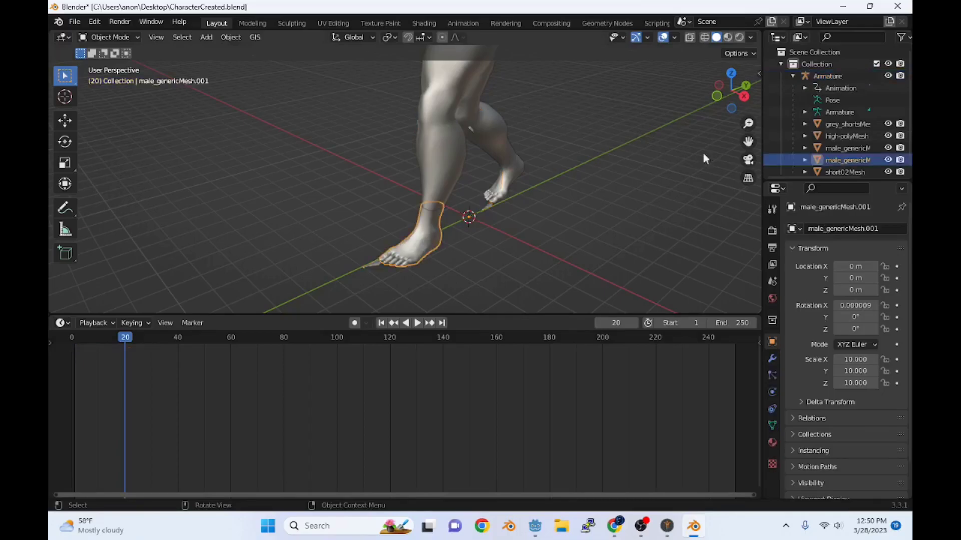
Step: Hide the separated foot mesh, examine the foot bones beneath it, and show the mesh again
click(888, 160)
middle_drag(491, 253, 465, 190)
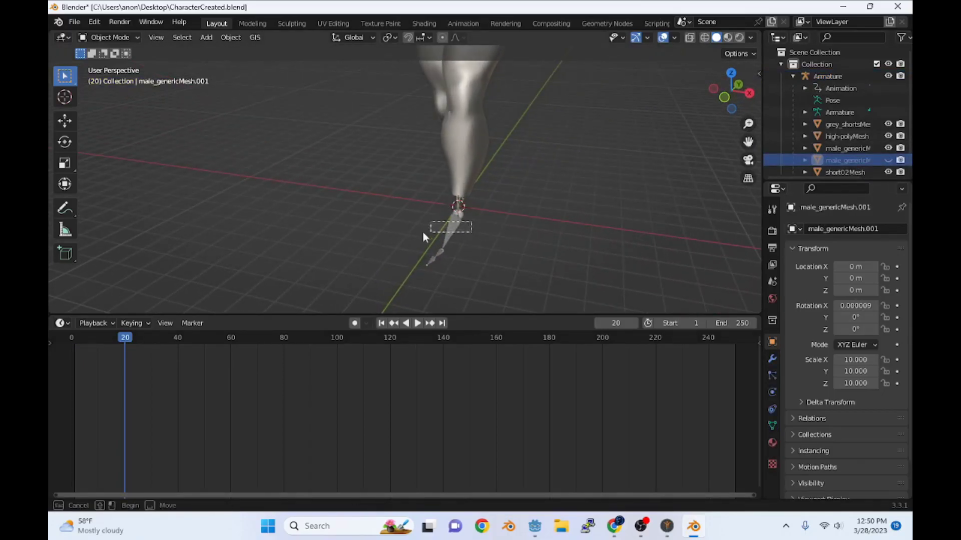
click(438, 235)
scroll(397, 212, up, 5)
middle_drag(397, 212, 432, 164)
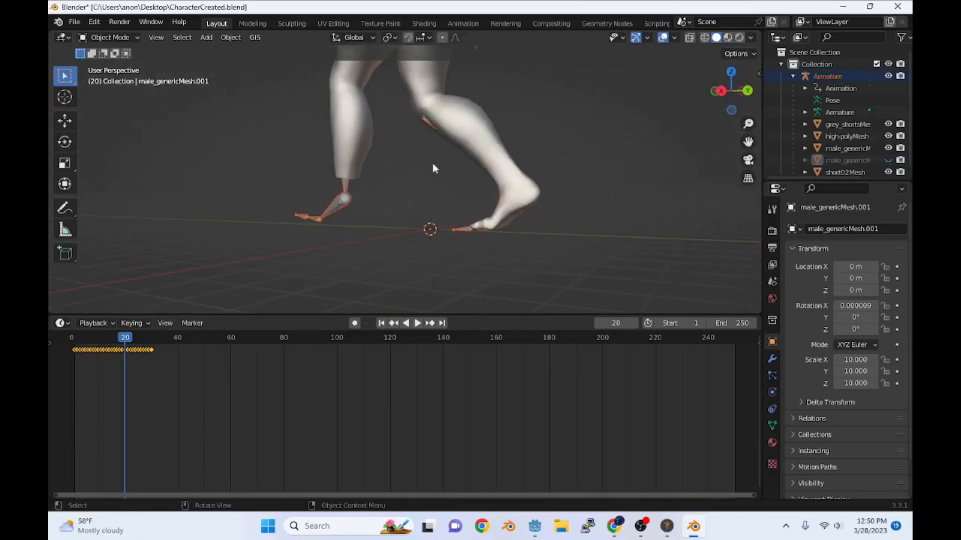
click(888, 160)
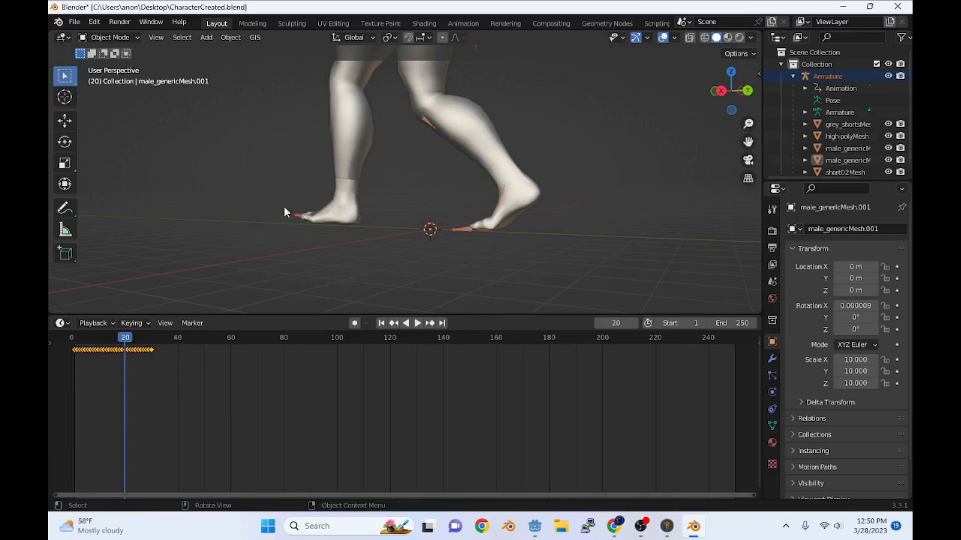
middle_drag(297, 219, 363, 254)
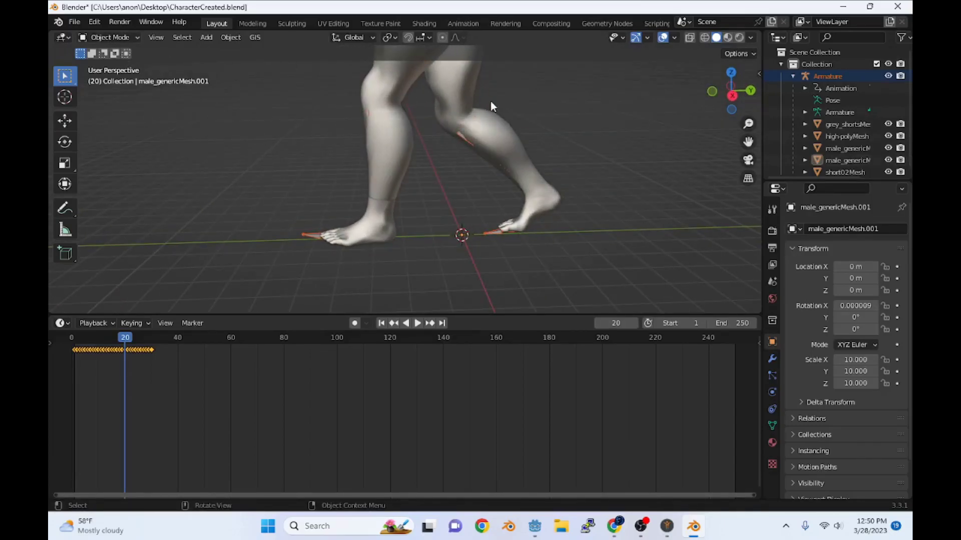
Step: Select the male_genericMesh body in front view and enter Edit Mode
middle_drag(490, 104, 533, 205)
click(731, 91)
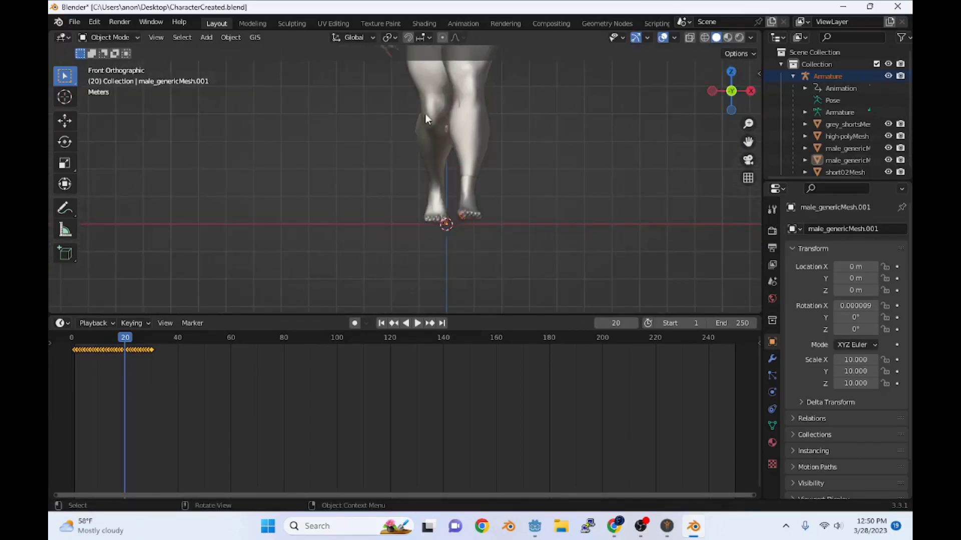
click(487, 106)
click(126, 38)
click(123, 66)
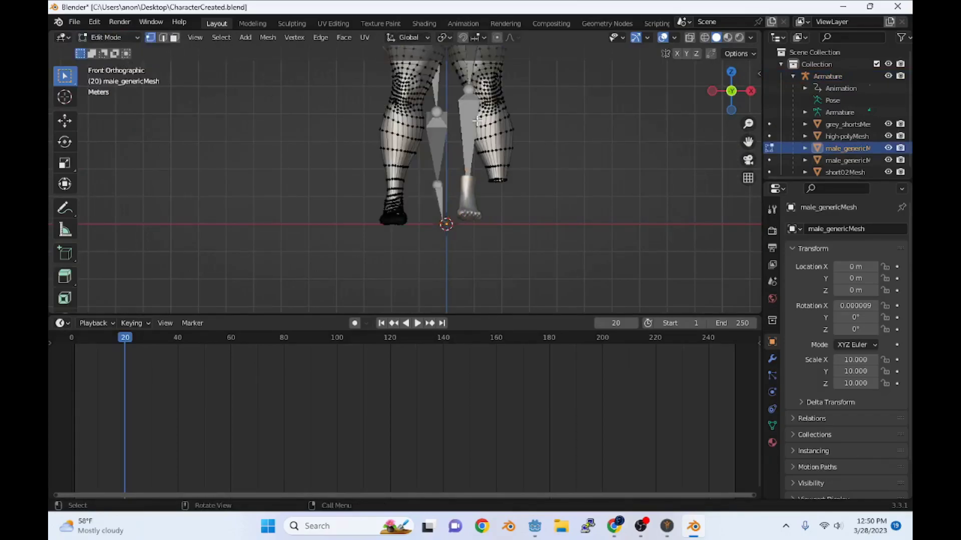
Step: Try to box-select the thigh and calf vertices of the character's left leg
shift+middle_drag(525, 151, 544, 228)
scroll(542, 238, up, 3)
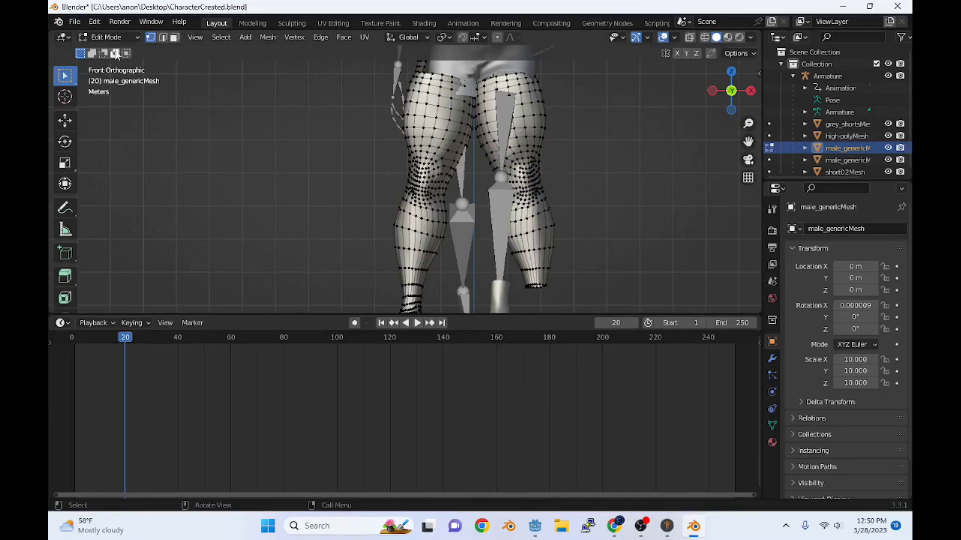
drag(496, 154, 622, 311)
click(534, 281)
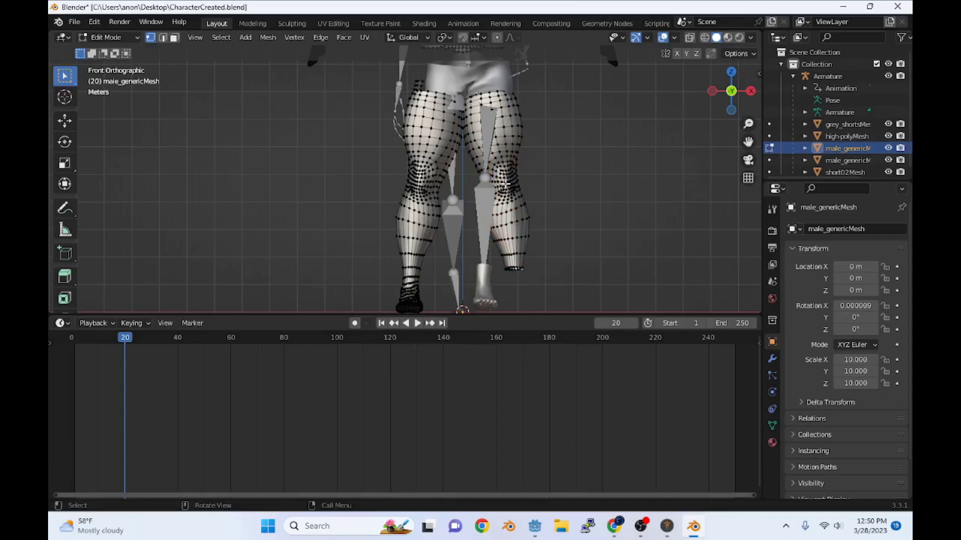
drag(489, 186, 575, 323)
drag(519, 173, 468, 90)
middle_drag(574, 90, 592, 115)
scroll(592, 115, down, 6)
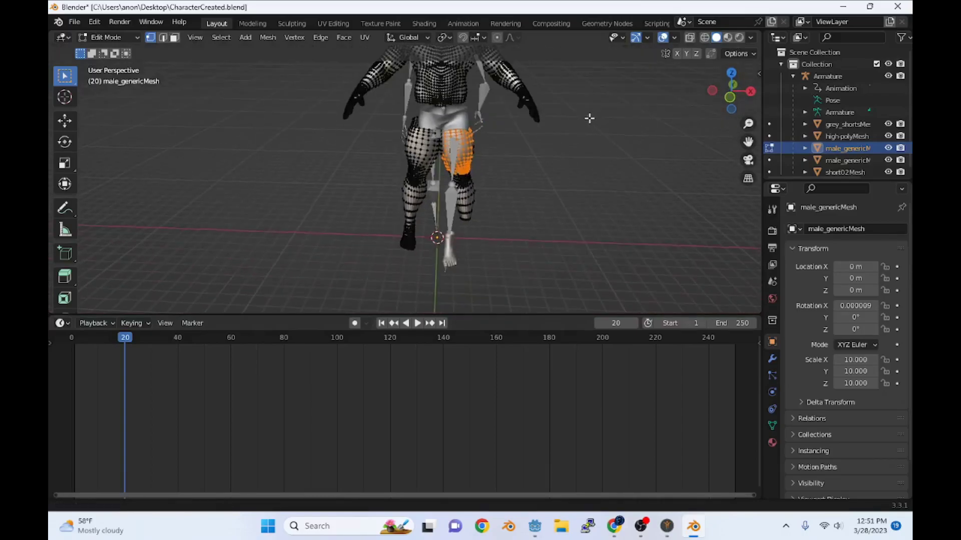
drag(531, 210, 465, 117)
drag(433, 89, 390, 166)
middle_drag(416, 115, 482, 194)
scroll(482, 193, up, 5)
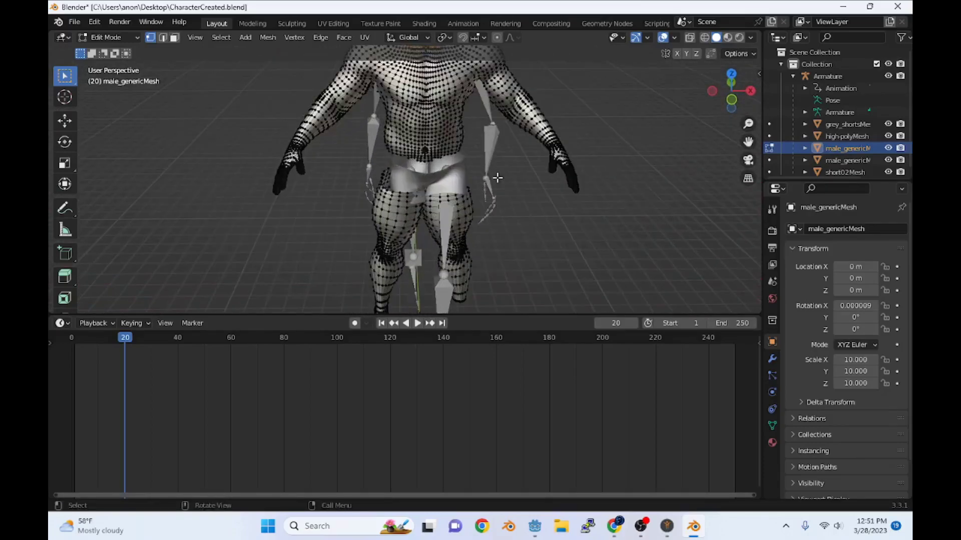
Step: Isolate the body mesh in local view and display it in wireframe
middle_drag(662, 145, 388, 140)
scroll(389, 139, up, 3)
key(KP_Divide)
key(shift+z)
Step: Select a linked part of the body mesh and separate it into its own object
key(l)
middle_drag(450, 79, 466, 229)
scroll(348, 263, up, 2)
scroll(452, 296, up, 3)
middle_drag(452, 295, 446, 165)
key(p)
click(301, 118)
Step: Select the head faces of the body mesh in face select mode
mouse_move(375, 182)
middle_down()
mouse_move(581, 208)
mouse_move(378, 125)
mouse_move(611, 160)
mouse_move(300, 137)
mouse_move(629, 287)
mouse_move(409, 165)
mouse_move(539, 189)
mouse_move(457, 157)
mouse_move(386, 214)
mouse_move(426, 206)
mouse_move(388, 211)
mouse_move(373, 167)
mouse_move(405, 204)
mouse_move(351, 173)
mouse_move(343, 156)
mouse_move(367, 95)
mouse_move(368, 203)
mouse_move(394, 258)
mouse_move(431, 208)
mouse_move(407, 182)
mouse_move(453, 189)
mouse_move(388, 195)
mouse_move(339, 112)
mouse_move(361, 284)
mouse_move(549, 190)
mouse_move(416, 272)
mouse_move(518, 103)
mouse_move(500, 150)
mouse_move(623, 161)
mouse_move(260, 175)
mouse_move(409, 167)
mouse_move(295, 171)
middle_up()
key(shift+z)
key(2)
ctrl+click(398, 200)
mouse_move(398, 199)
middle_down()
mouse_move(357, 201)
mouse_move(411, 207)
mouse_move(467, 107)
middle_up()
key(z)
key(4)
key(z)
click(283, 86)
middle_drag(284, 86, 475, 150)
scroll(668, 155, down, 5)
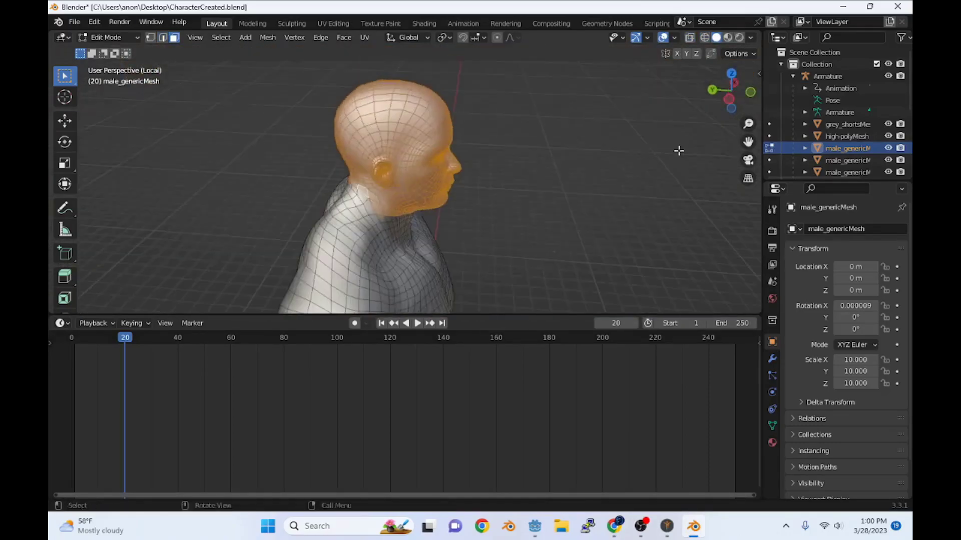
Step: Return to Object Mode, leave local view and deselect all objects
middle_drag(669, 154, 518, 132)
scroll(568, 100, down, 3)
middle_drag(568, 100, 169, 91)
click(126, 38)
click(123, 51)
middle_drag(300, 150, 372, 183)
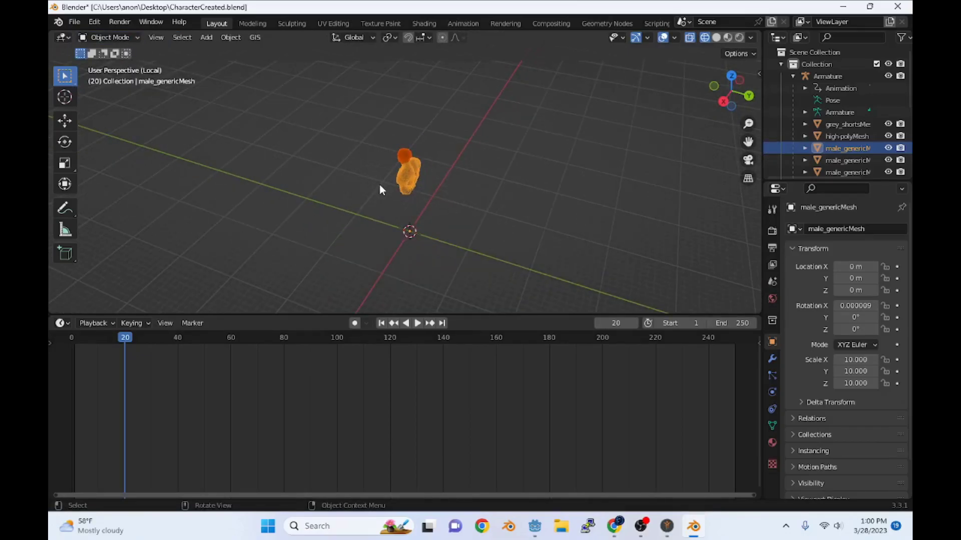
key(KP_Divide)
click(589, 138)
Step: Show the character in solid shading and play its animation
middle_drag(589, 142, 339, 196)
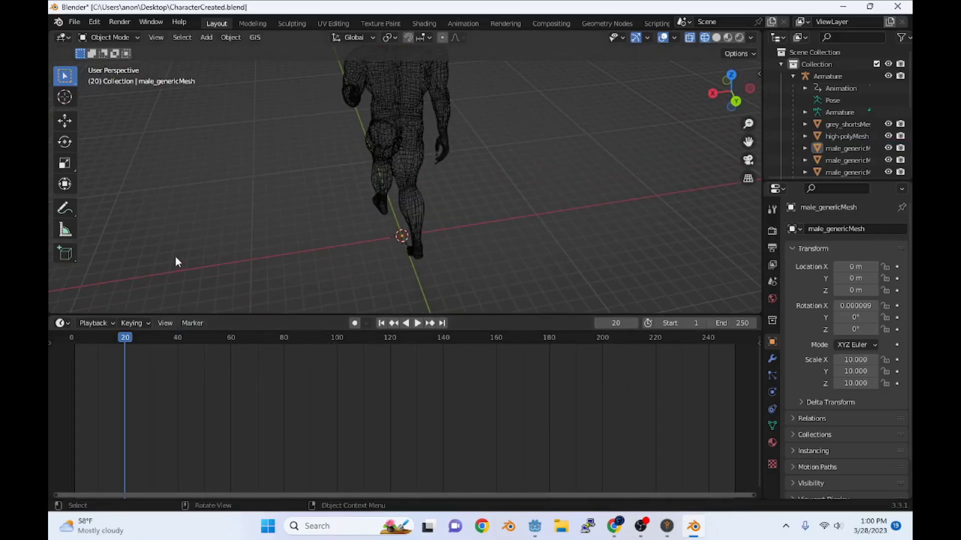
key(z)
click(300, 256)
scroll(328, 256, down, 2)
middle_drag(322, 250, 440, 305)
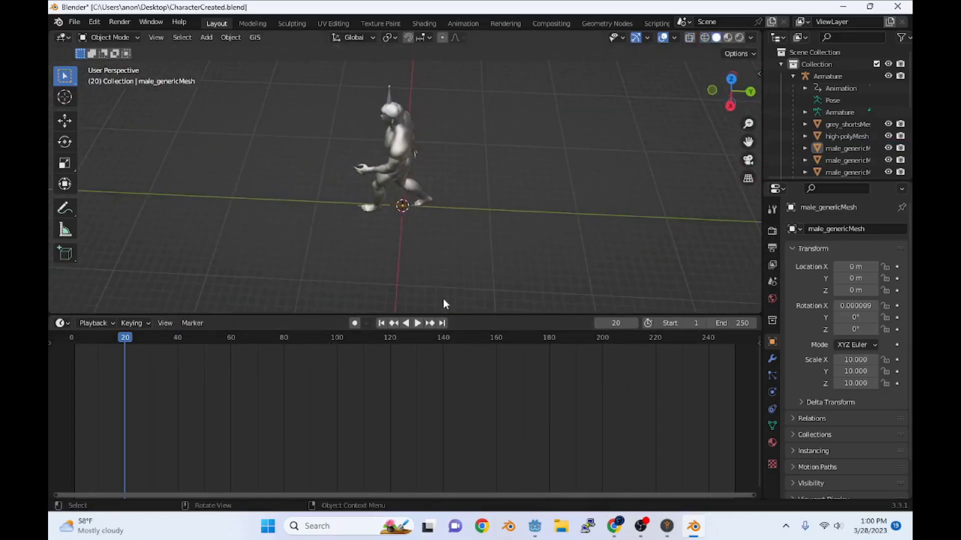
click(417, 322)
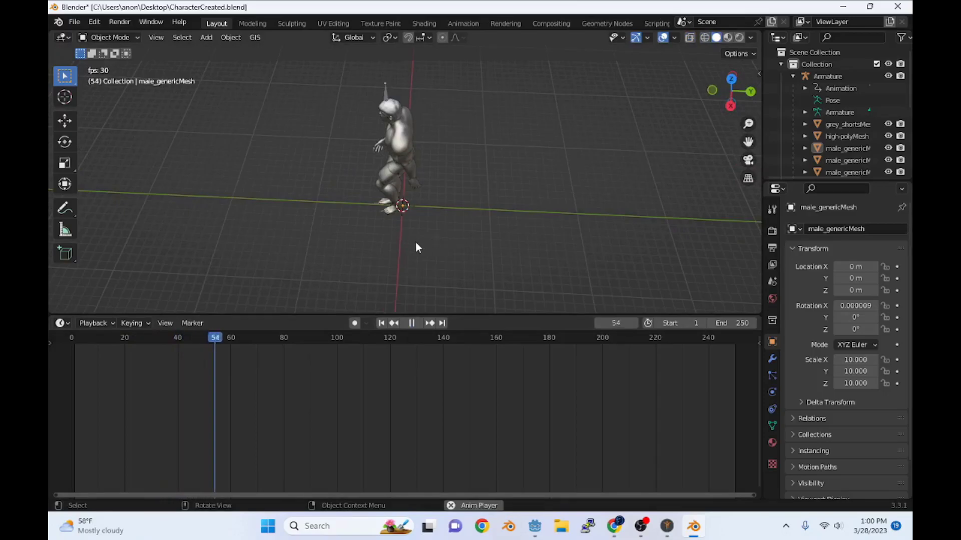
middle_drag(415, 245, 420, 271)
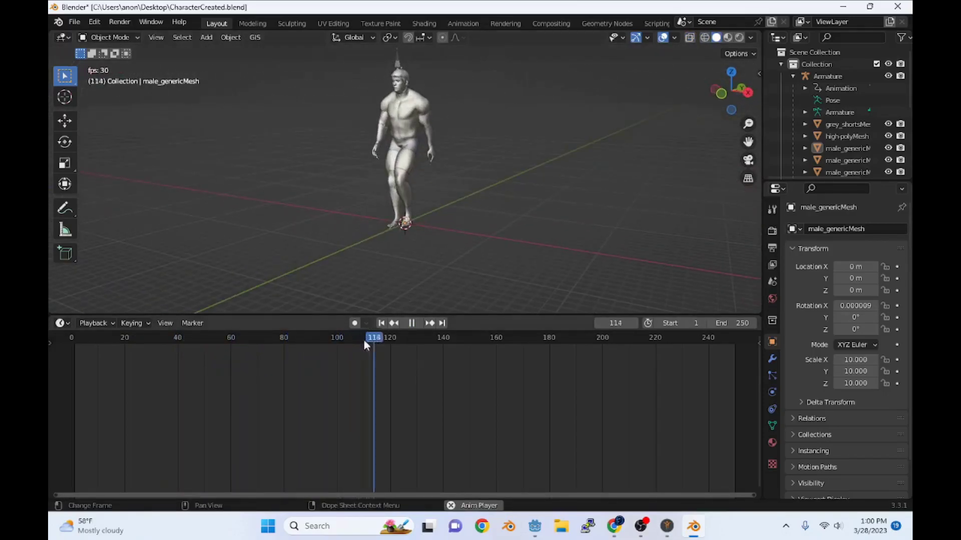
Step: Restart the playback from the first frames, examine the separated legs from the side, and stop the animation
click(69, 346)
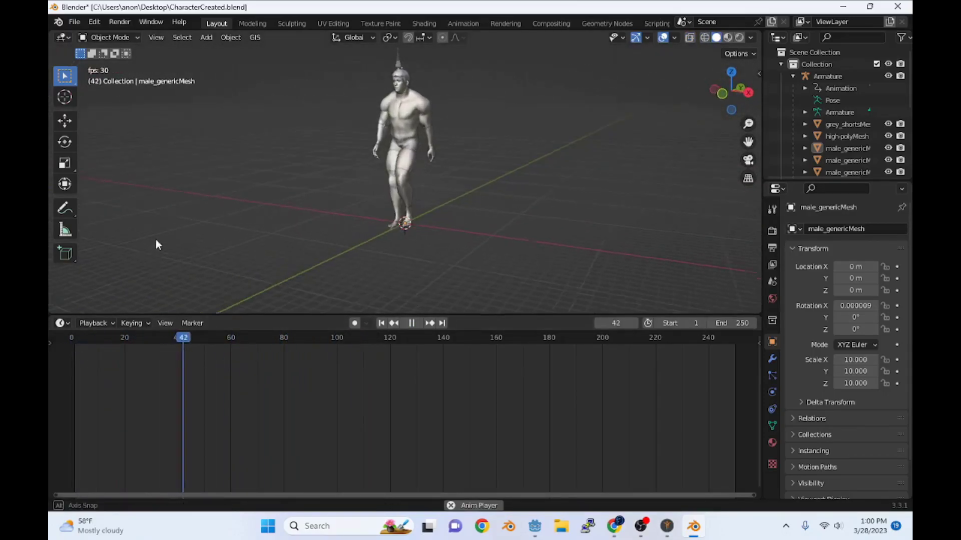
middle_drag(160, 238, 317, 275)
scroll(460, 222, up, 3)
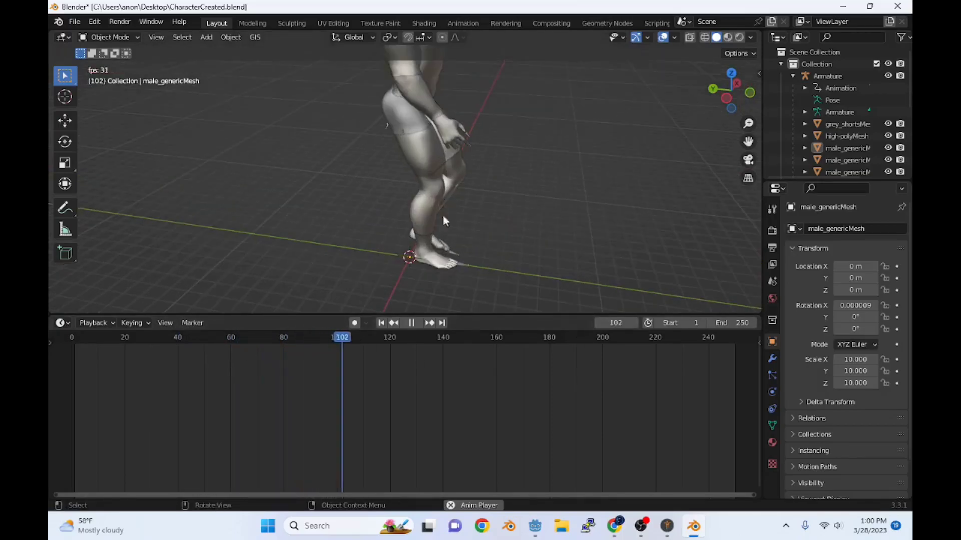
click(363, 344)
drag(326, 344, 75, 339)
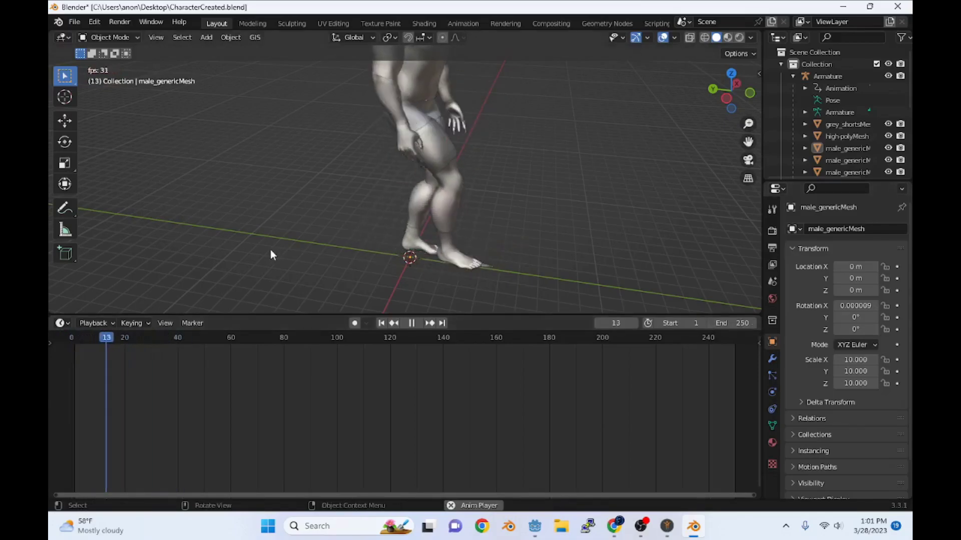
click(411, 324)
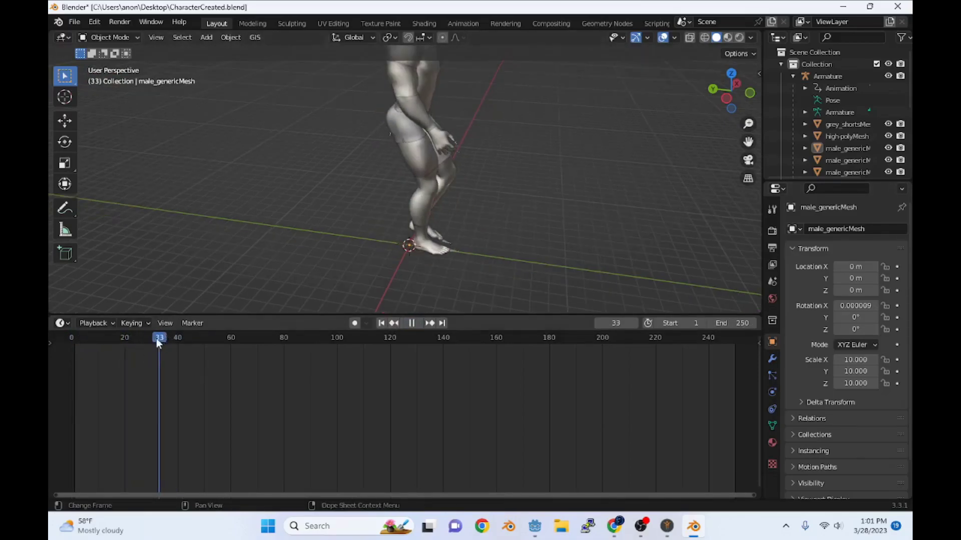
Step: Stop playback at frame 0, start a glTF 2.0 export and name the file Attempt1.glb
key(shift+Left)
click(78, 24)
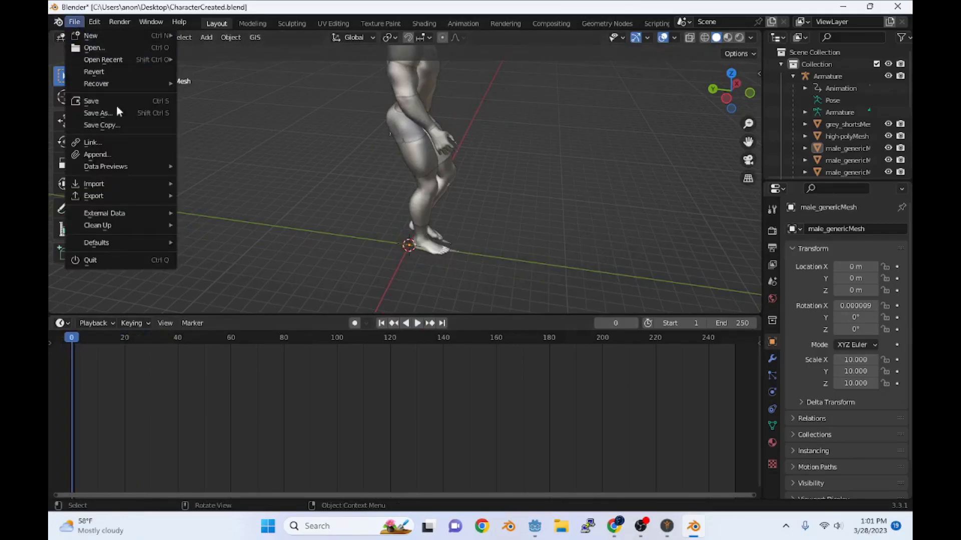
mouse_move(108, 195)
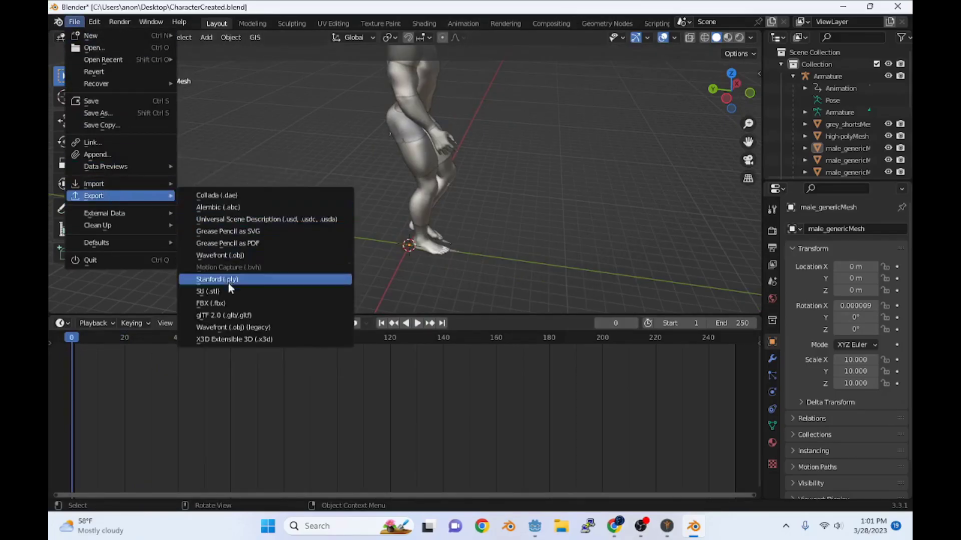
click(239, 316)
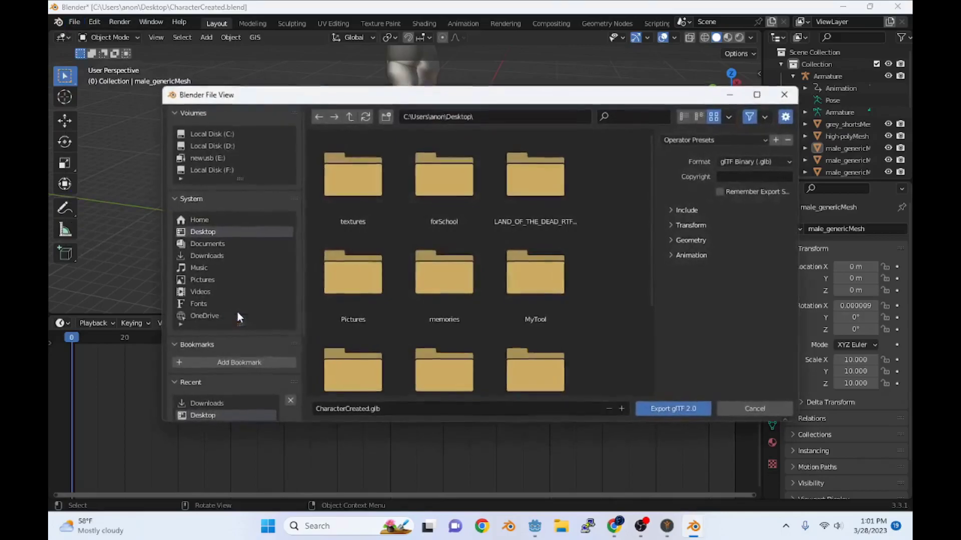
click(368, 409)
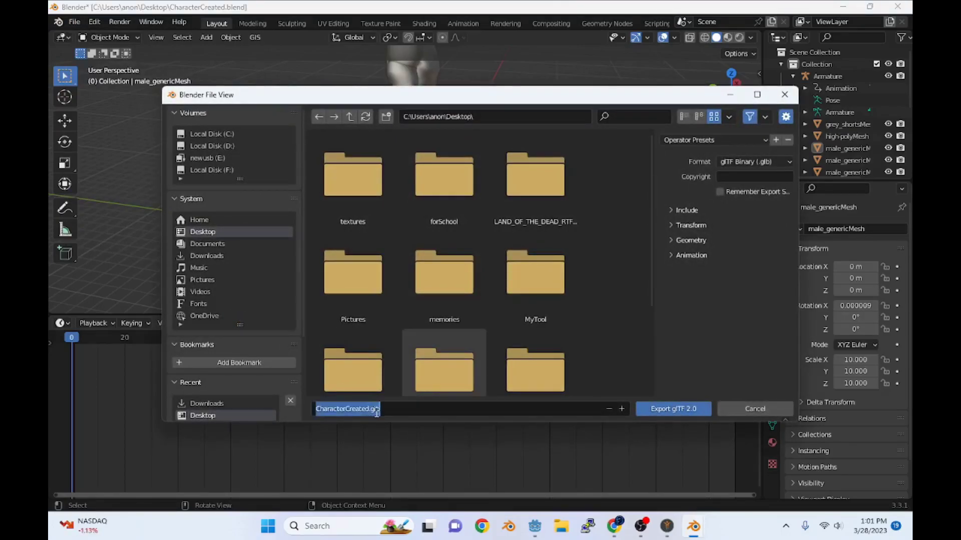
click(371, 409)
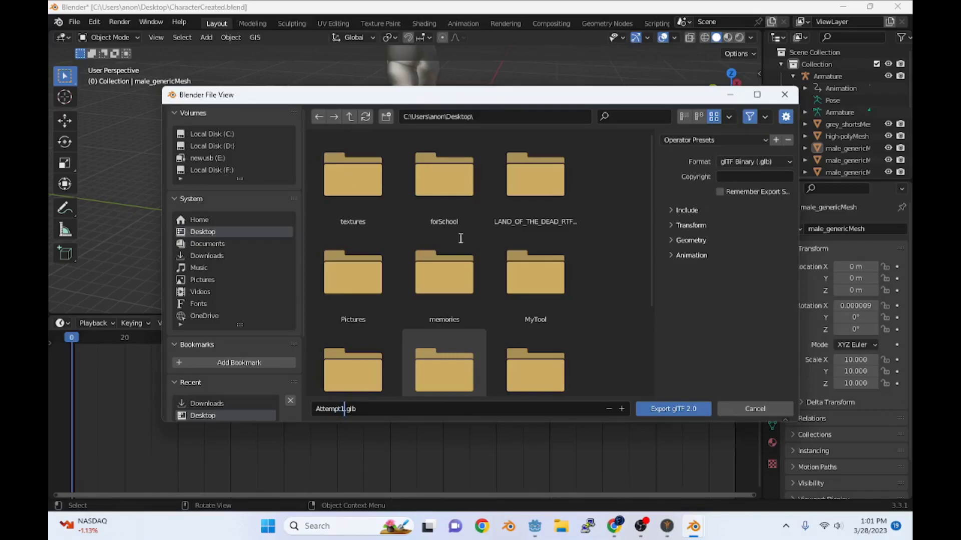
Step: Create a Player folder in Documents\StateMachine and export the glTF file into it
click(221, 242)
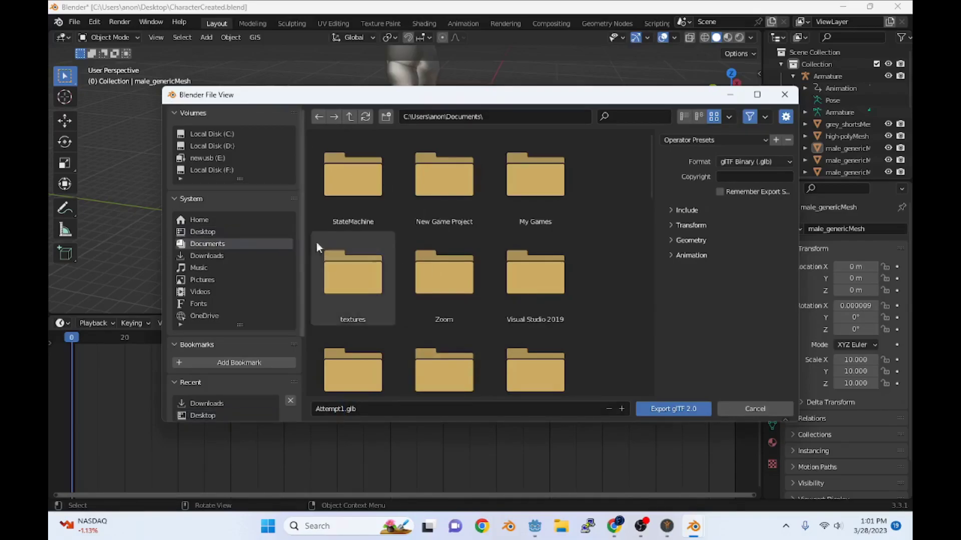
double_click(376, 199)
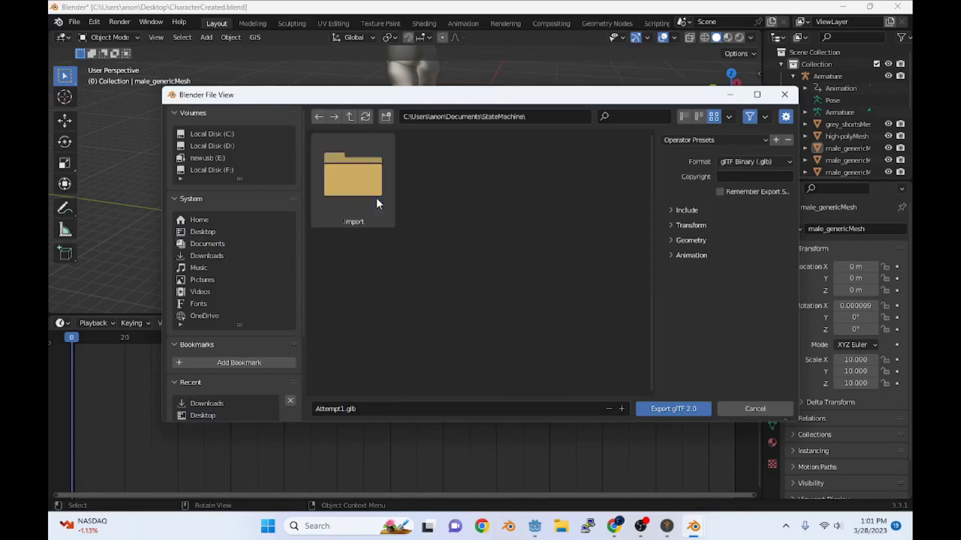
right_click(414, 217)
click(353, 330)
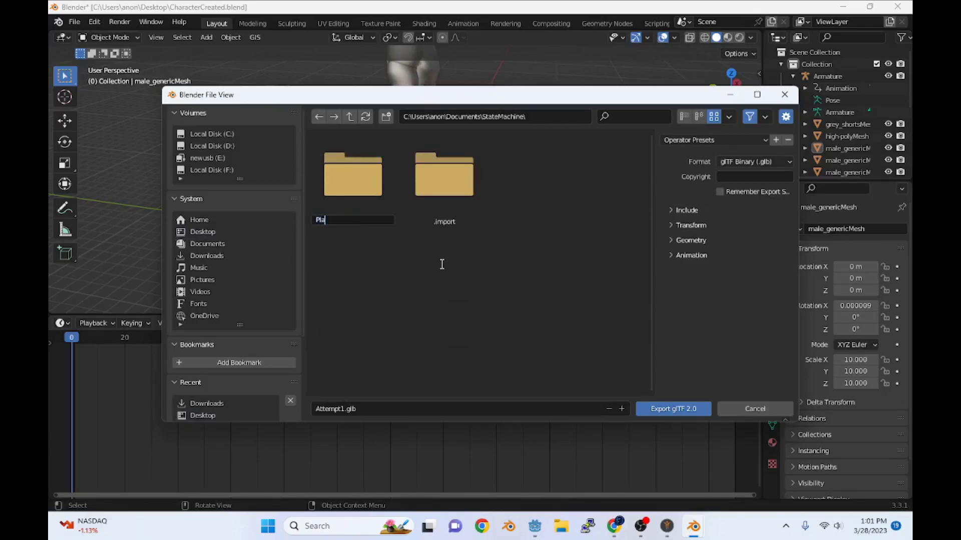
text(Player)
key(Return)
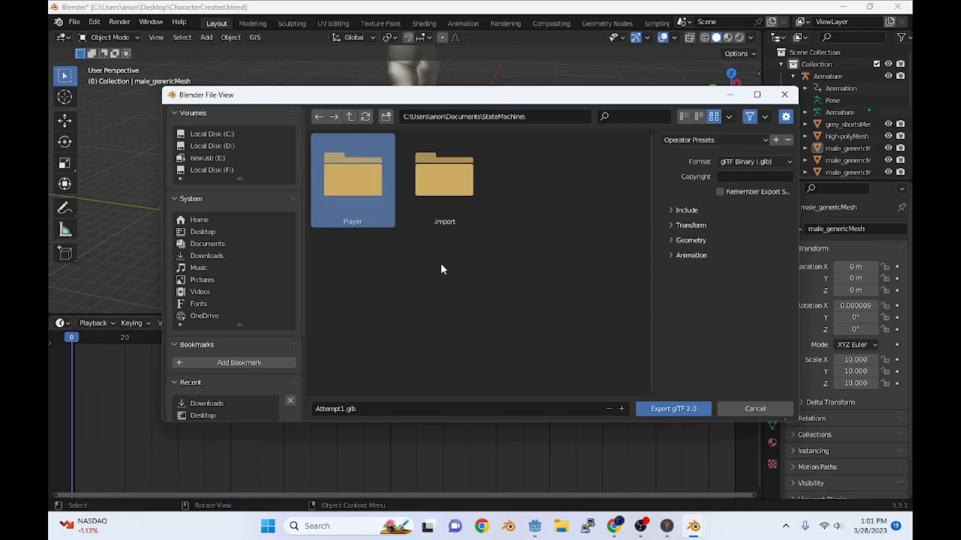
double_click(377, 193)
click(674, 410)
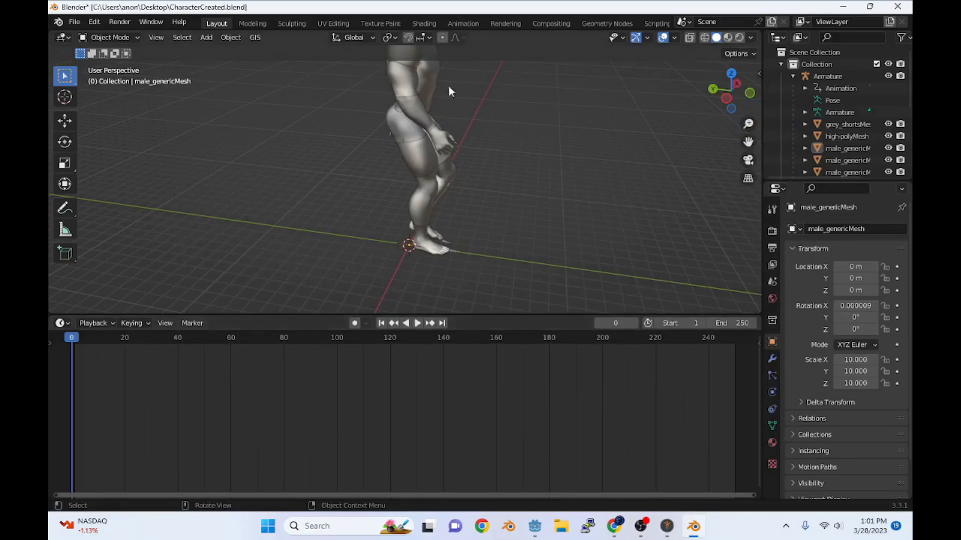
Step: Close Blender and switch to the StateMachine project in Godot
middle_drag(410, 75, 370, 144)
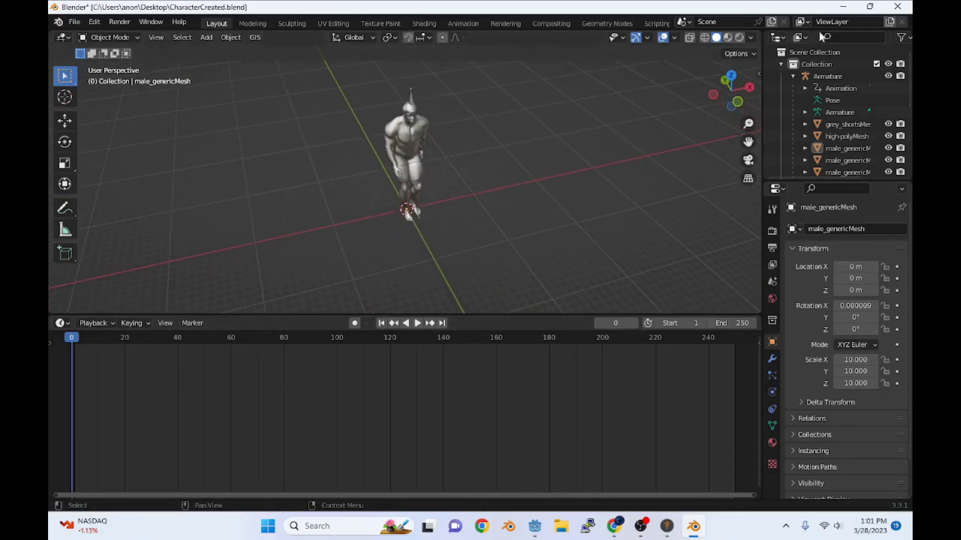
click(909, 6)
click(435, 283)
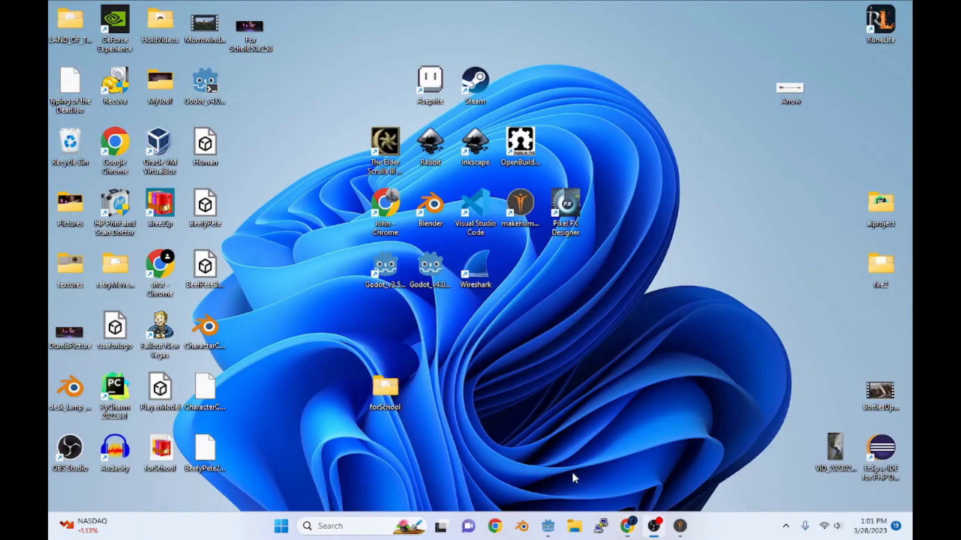
mouse_move(550, 535)
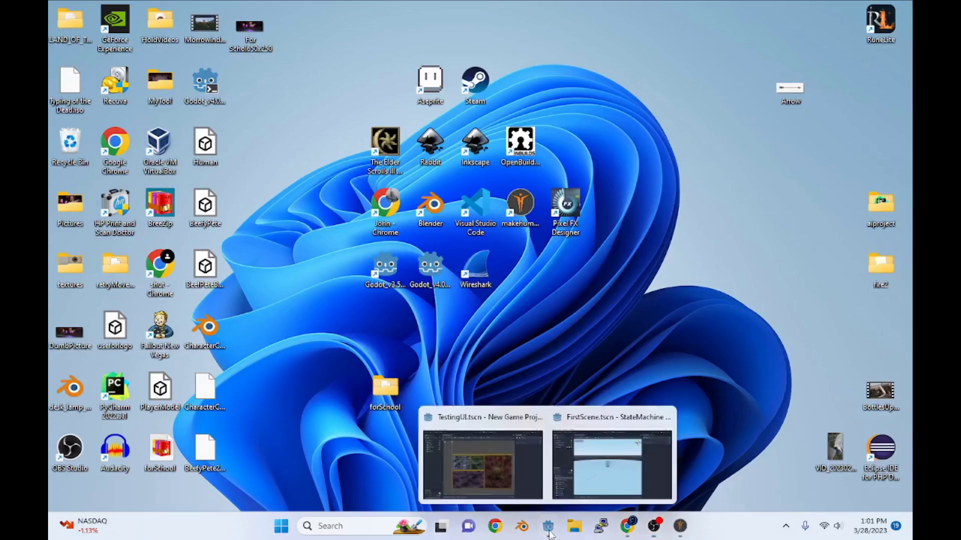
click(601, 472)
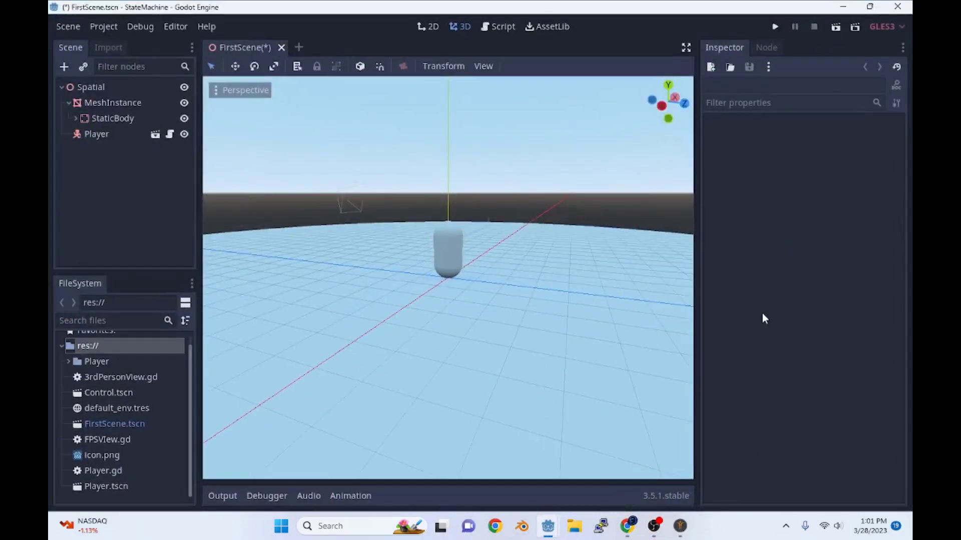
Step: Create a new scene with a 3D Scene root node and select that node
click(298, 45)
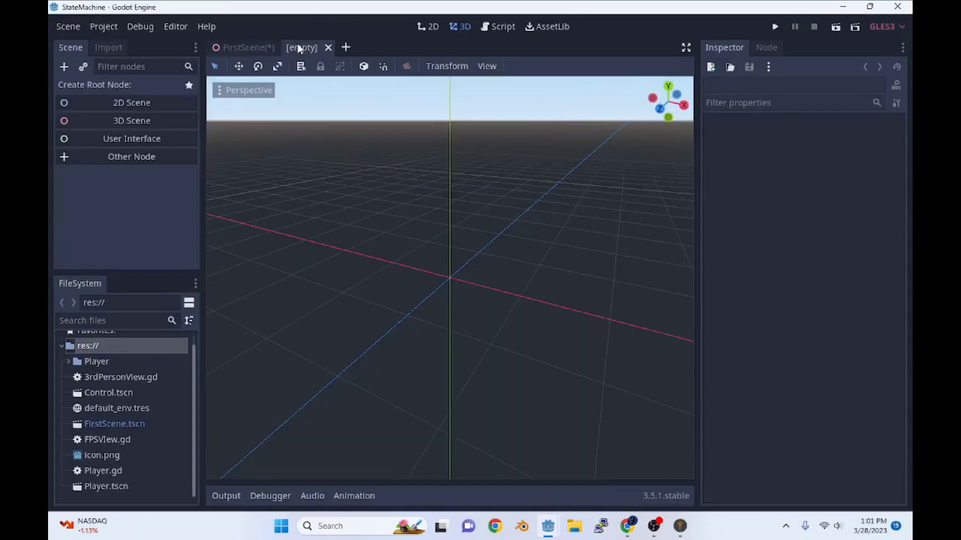
click(110, 122)
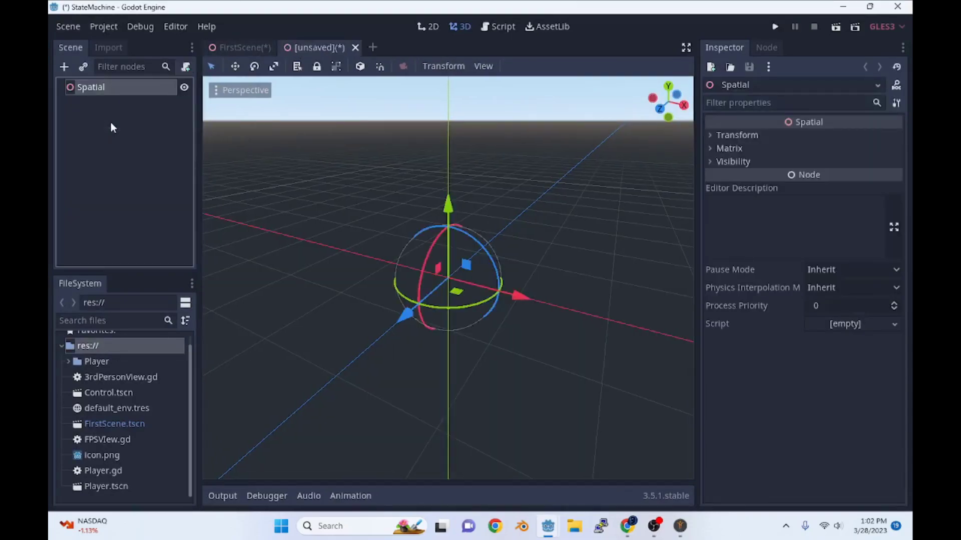
double_click(101, 88)
right_click(101, 88)
click(84, 128)
Step: Merge the Attempt1 node from res://Player/Attempt1.glb into the Spatial root, with the file filter set to All Files
right_click(95, 87)
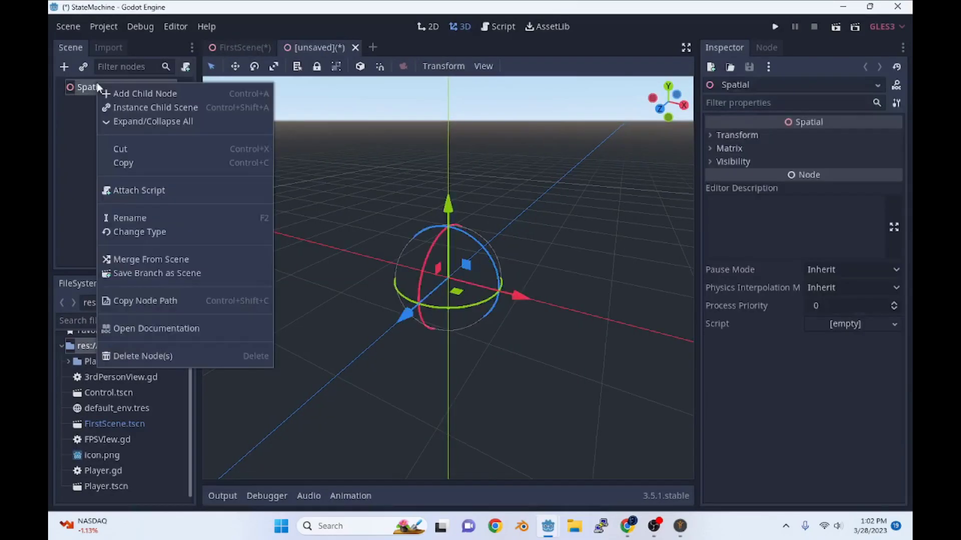
click(165, 259)
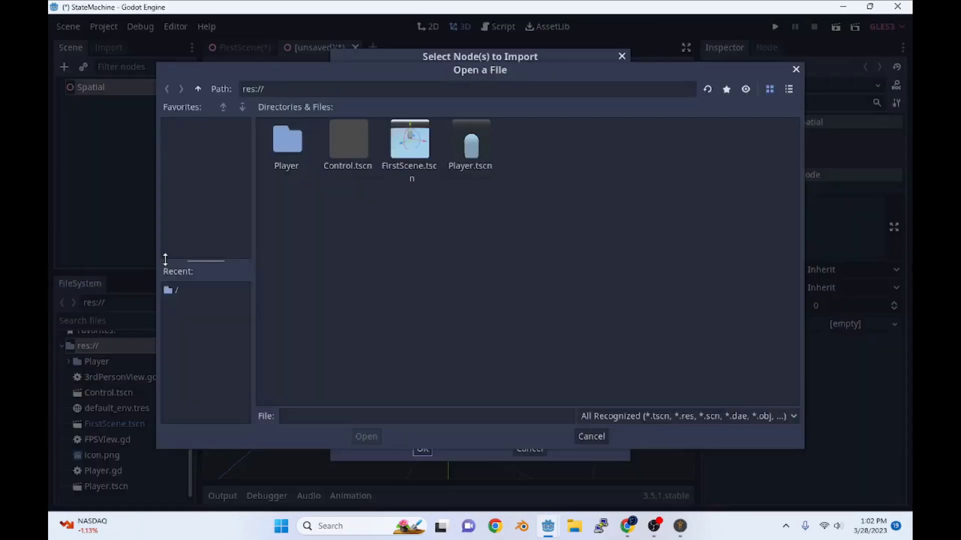
click(646, 422)
key(Escape)
click(681, 415)
click(660, 497)
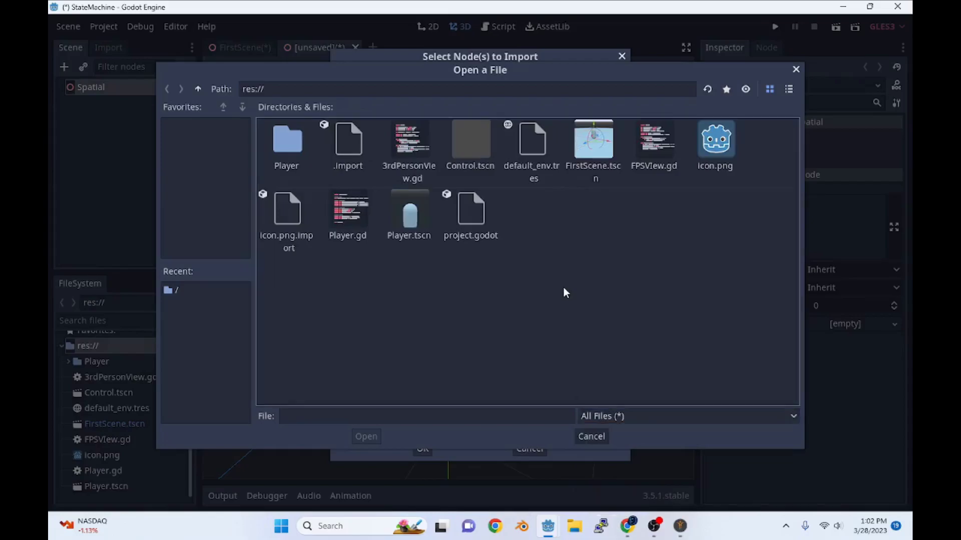
double_click(286, 143)
click(292, 149)
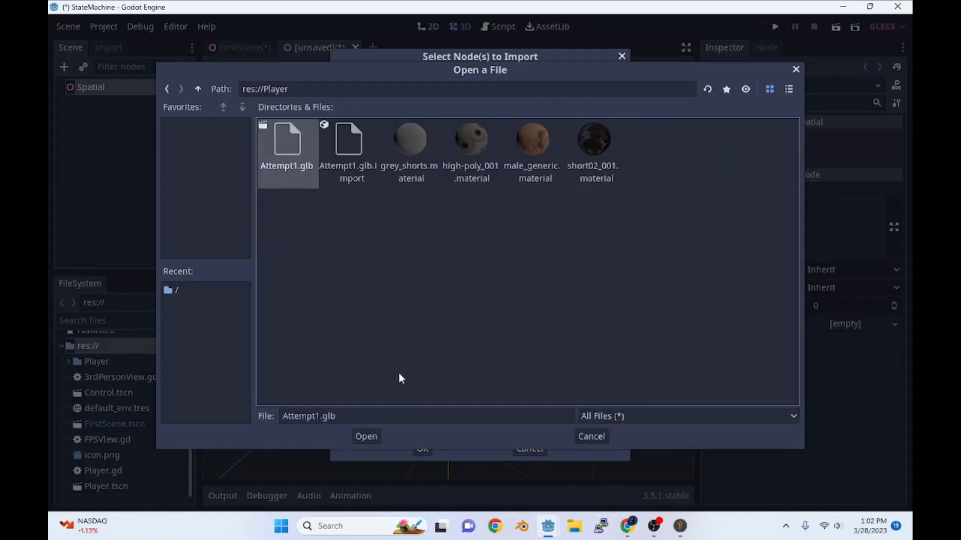
click(364, 437)
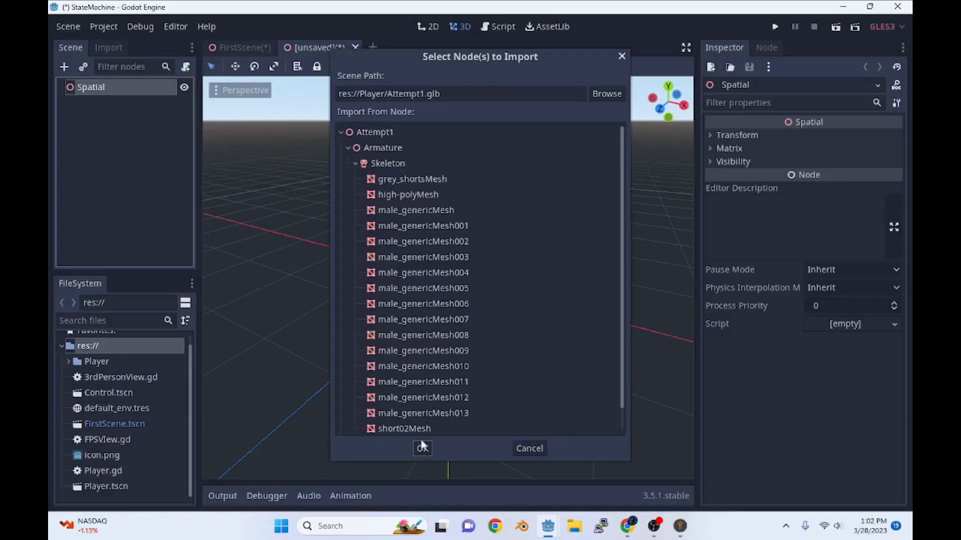
click(399, 132)
click(421, 449)
Step: Bring the whole character into view, collapse the Armature branch and play the AnimationPlayer's Block animation
scroll(431, 260, down, 5)
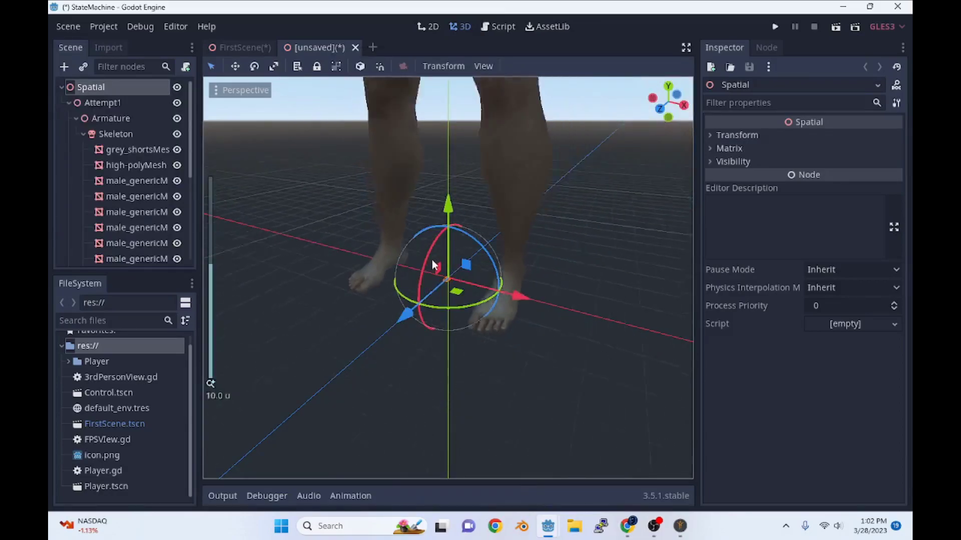
shift+middle_drag(502, 200, 505, 377)
scroll(477, 250, down, 4)
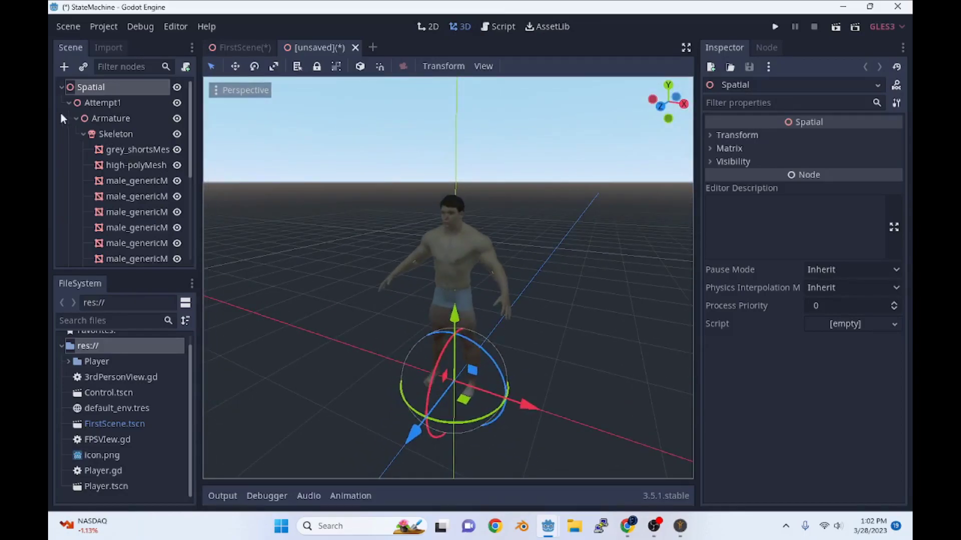
click(75, 118)
click(124, 135)
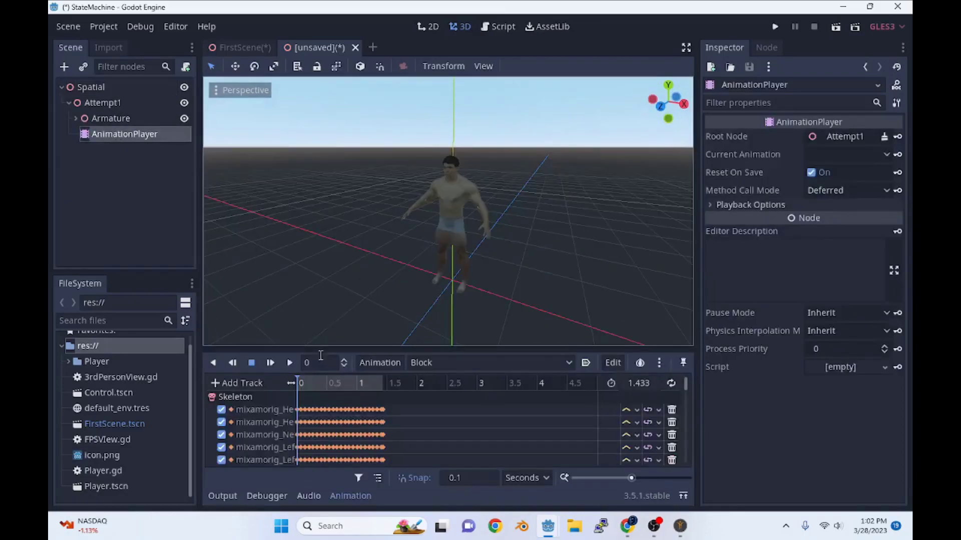
click(291, 364)
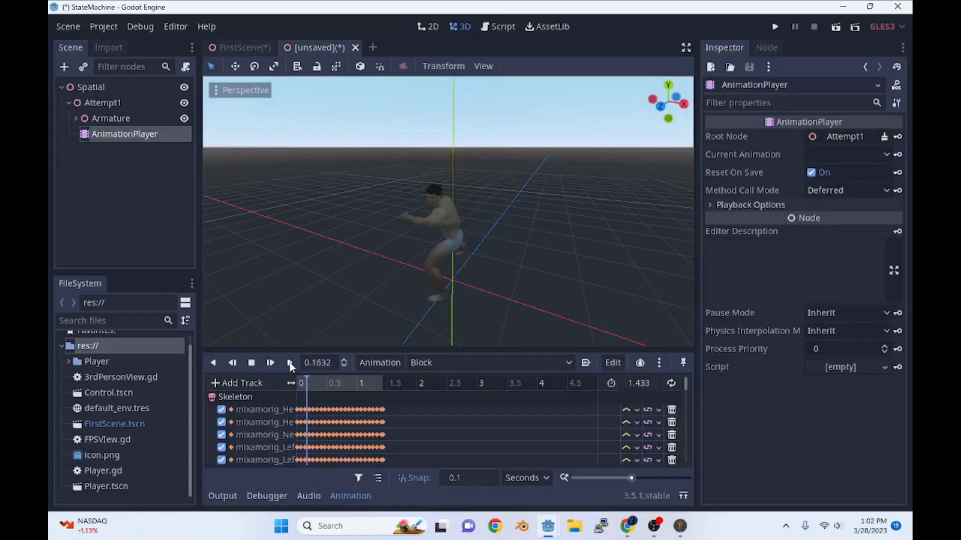
Step: Switch the AnimationPlayer to the Sneaking animation and play it on the character
click(467, 364)
click(461, 431)
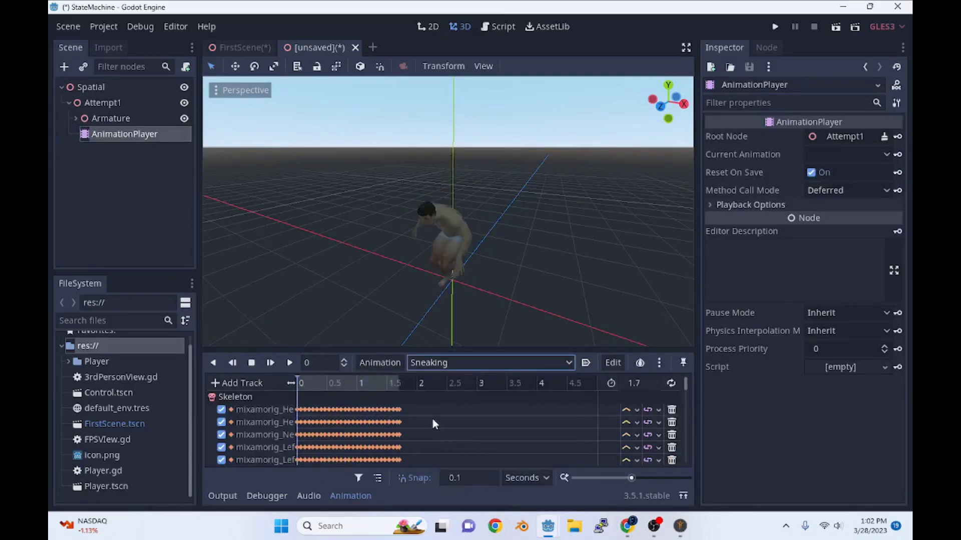
click(271, 361)
scroll(446, 233, up, 5)
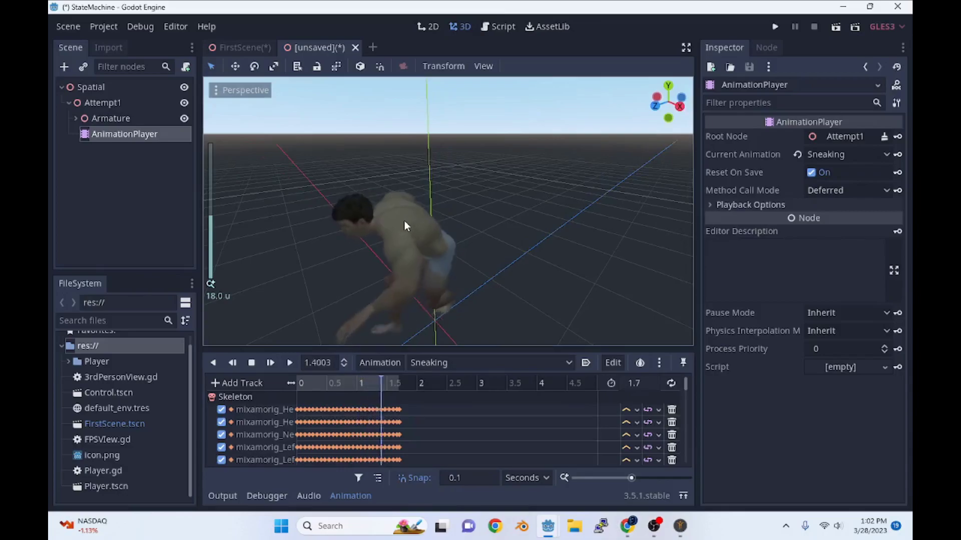
Step: Expand the Armature branch and inspect the grey_shortsMesh and the high-polyMesh, including its software skinning and mesh resource
click(74, 118)
click(134, 150)
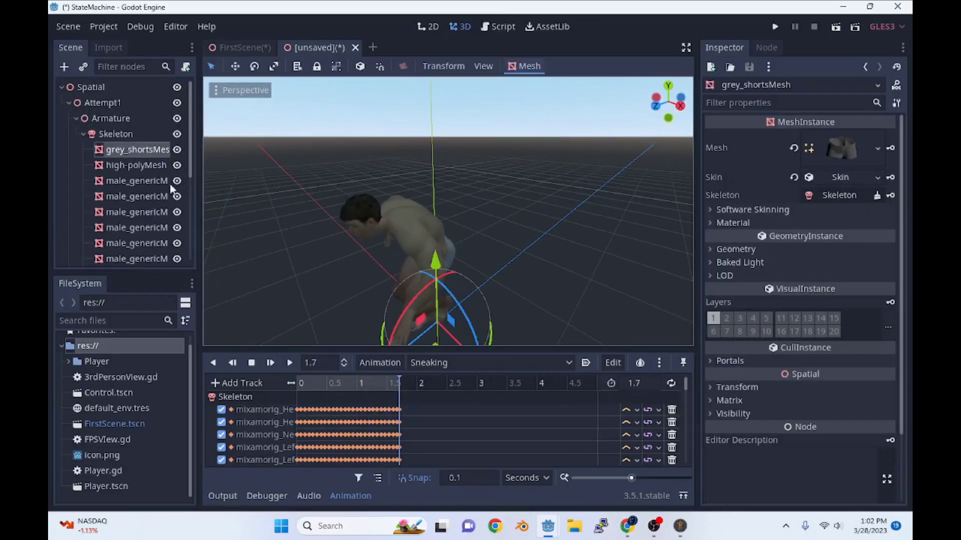
click(134, 168)
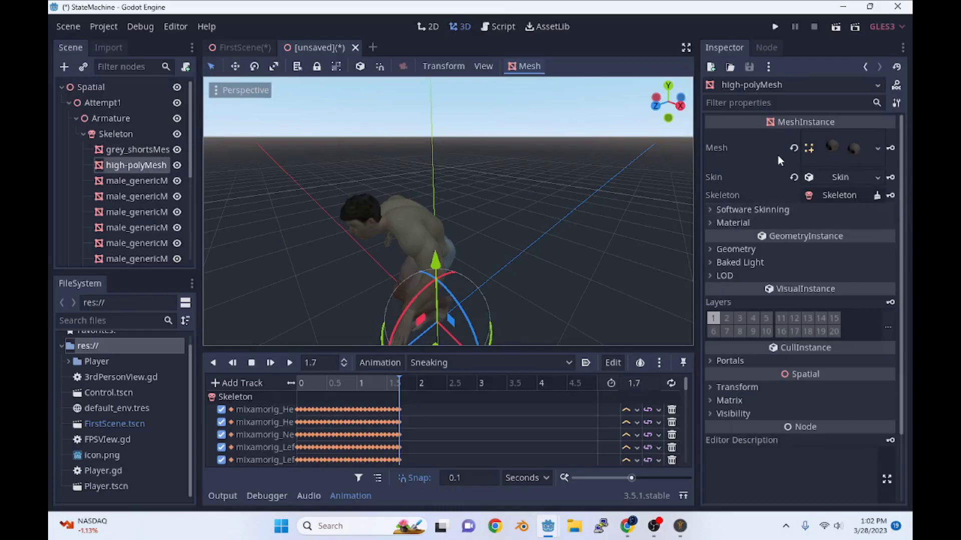
click(784, 208)
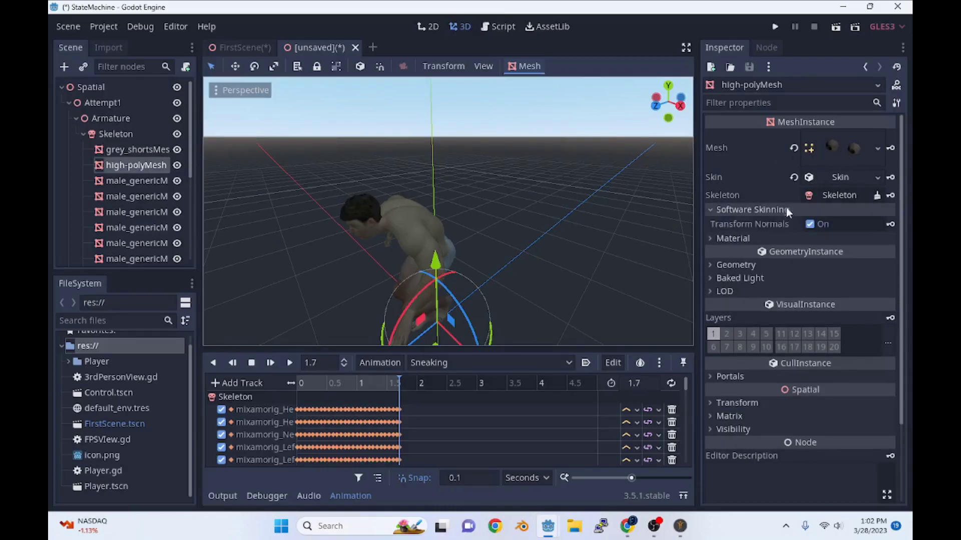
click(826, 146)
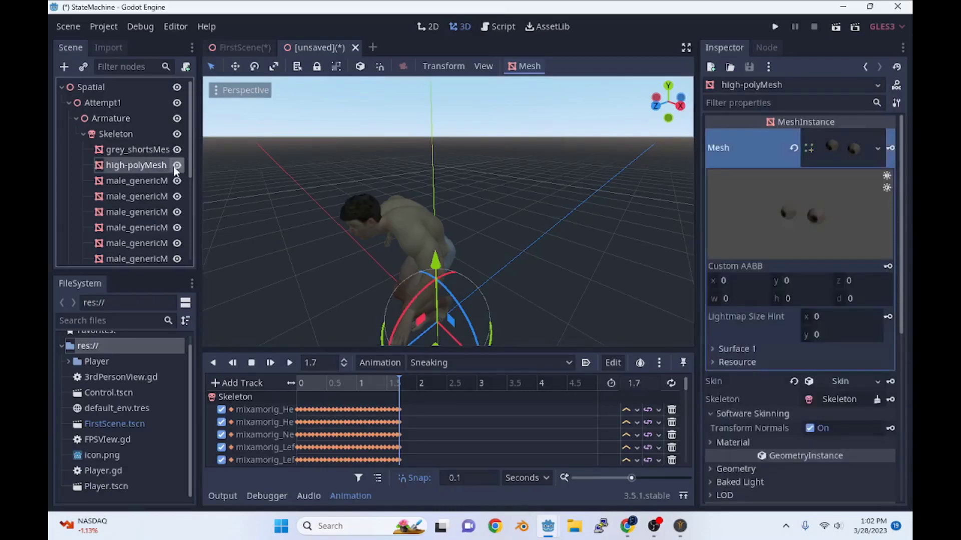
Step: Hide and show the high-polyMesh and the first male_genericMesh to identify which body part each one is
scroll(341, 194, up, 2)
key(KP_1)
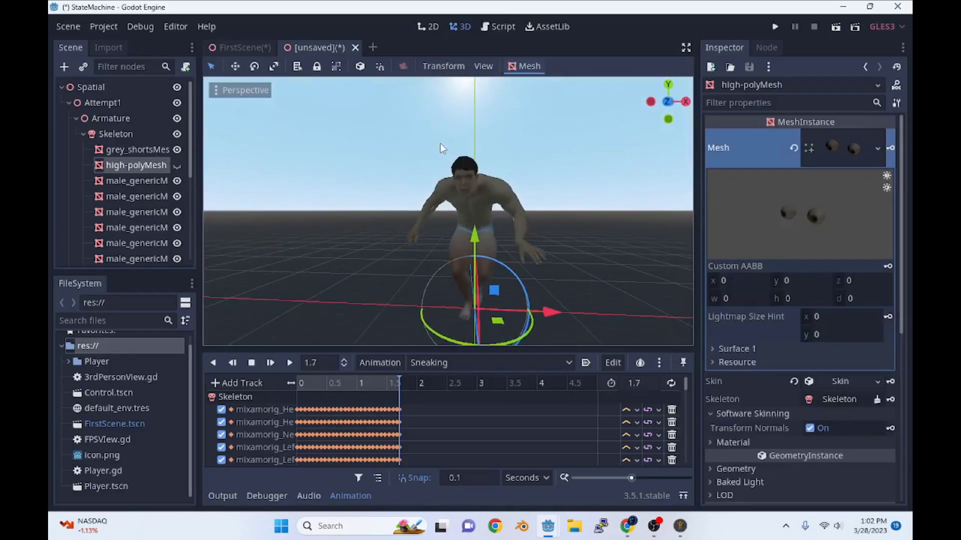
middle_drag(440, 143, 435, 145)
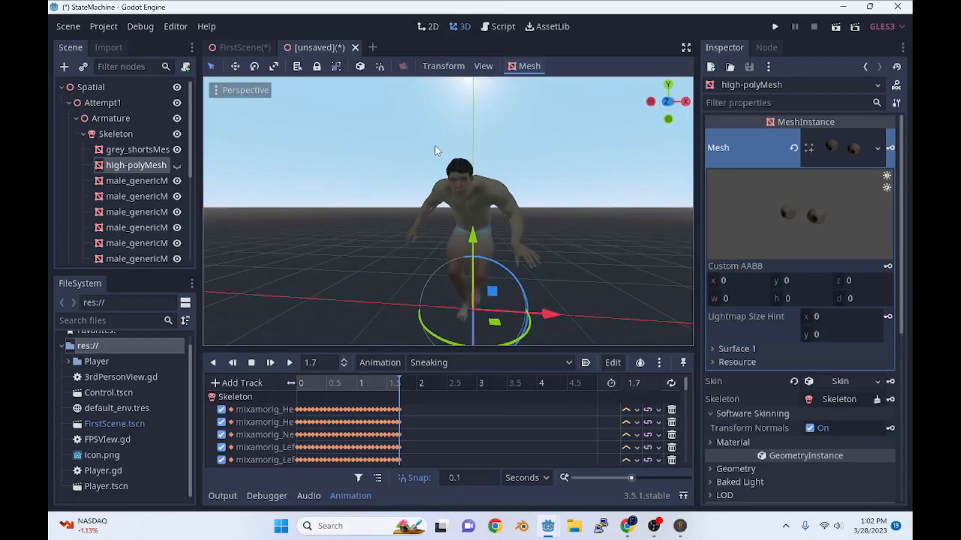
scroll(487, 191, up, 2)
click(179, 166)
click(177, 182)
click(177, 181)
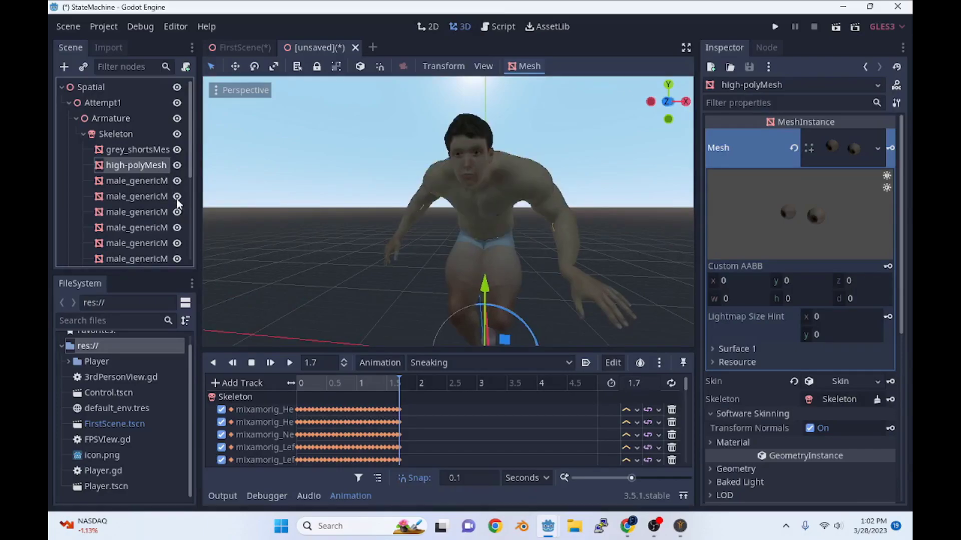
Step: Toggle the visibility of male_genericMesh008 to identify its body part and widen the scene tree so full mesh names fit
scroll(590, 239, down, 3)
middle_drag(591, 238, 542, 234)
scroll(167, 227, down, 3)
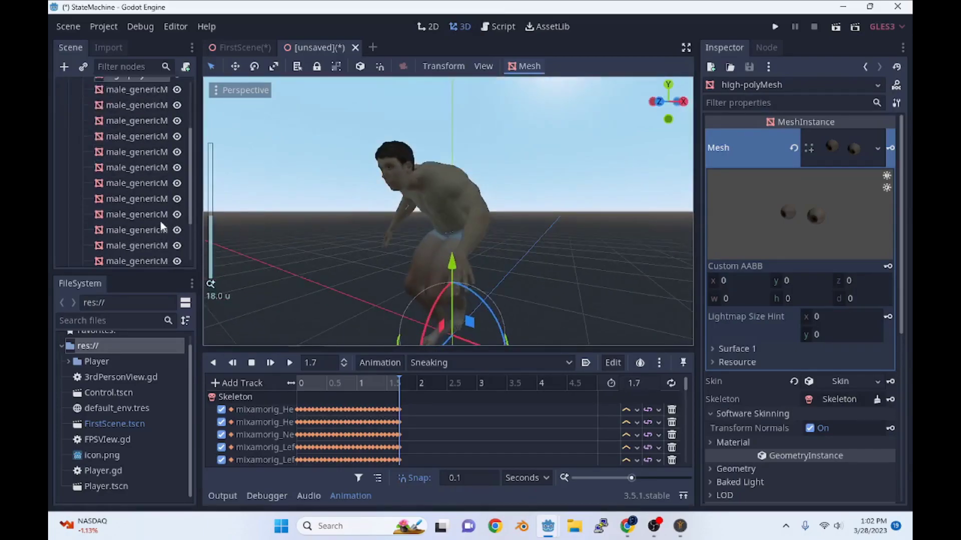
click(176, 214)
click(177, 214)
click(177, 214)
drag(199, 201, 298, 201)
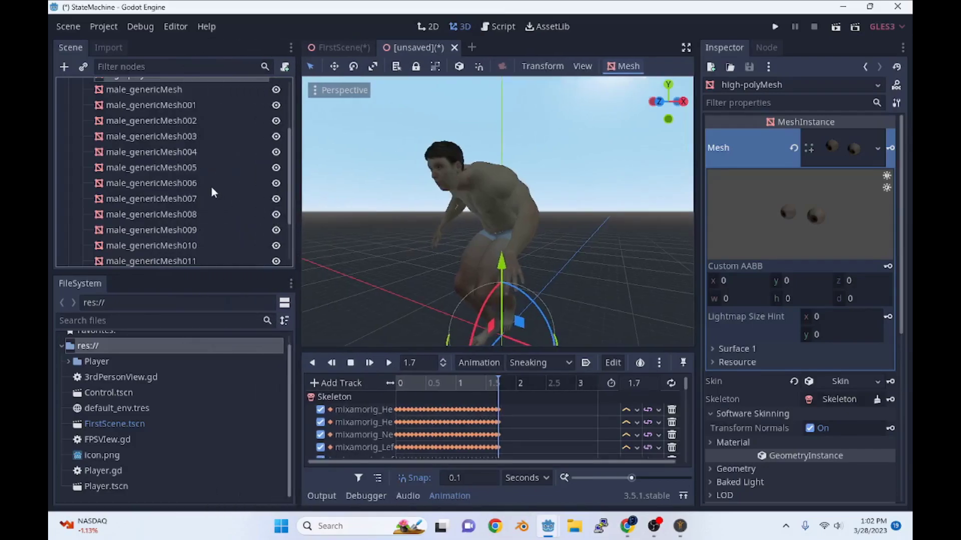
scroll(211, 186, up, 5)
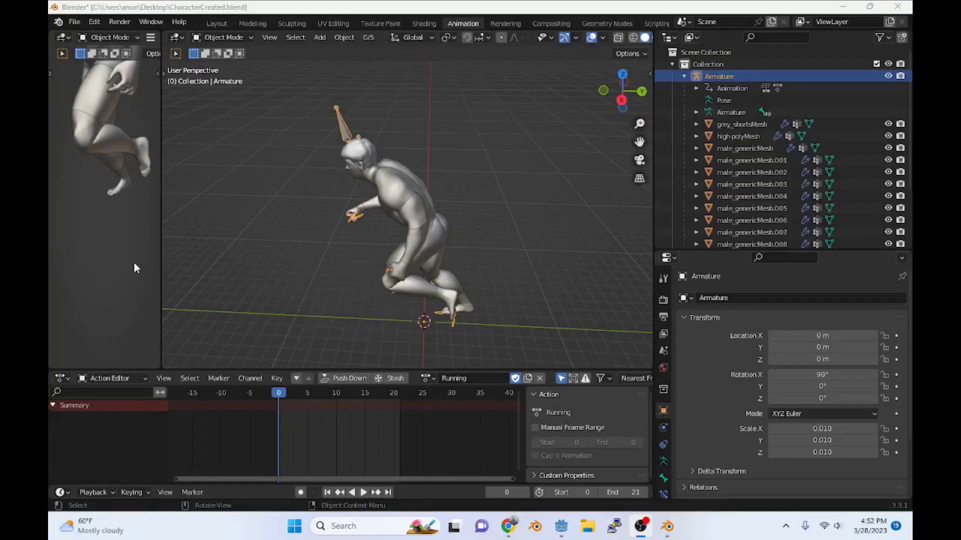
Step: Minimize the Blender and Godot windows and launch MakeHuman from the desktop
scroll(390, 221, up, 4)
middle_drag(382, 215, 446, 190)
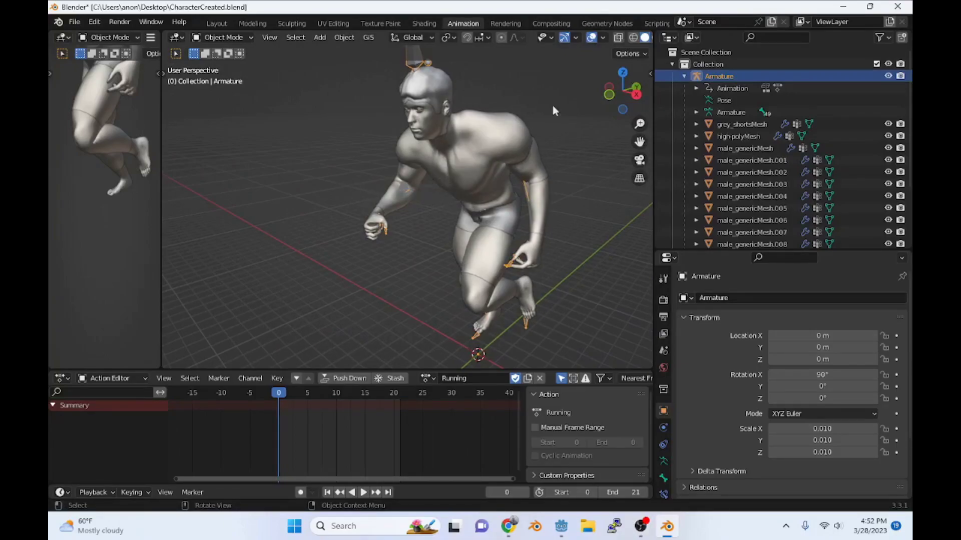
click(843, 7)
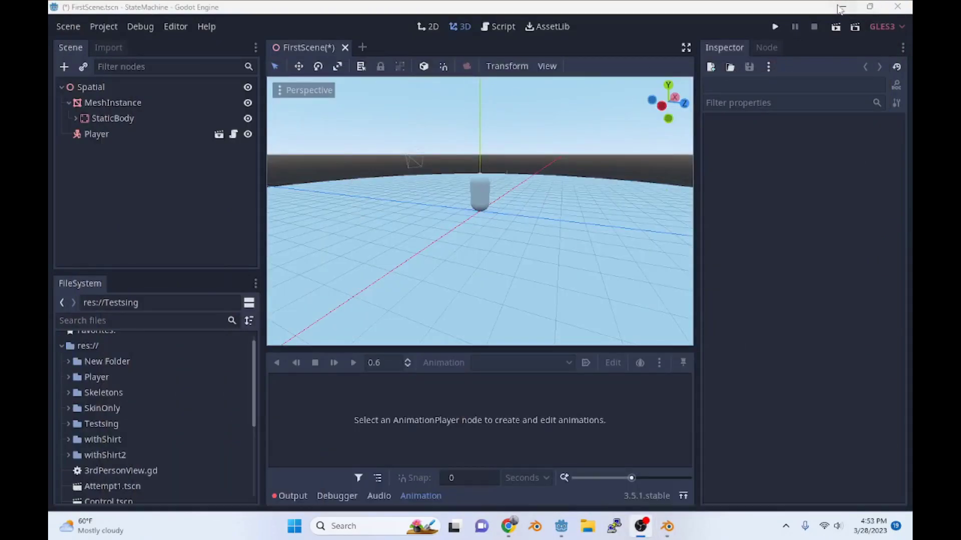
click(841, 8)
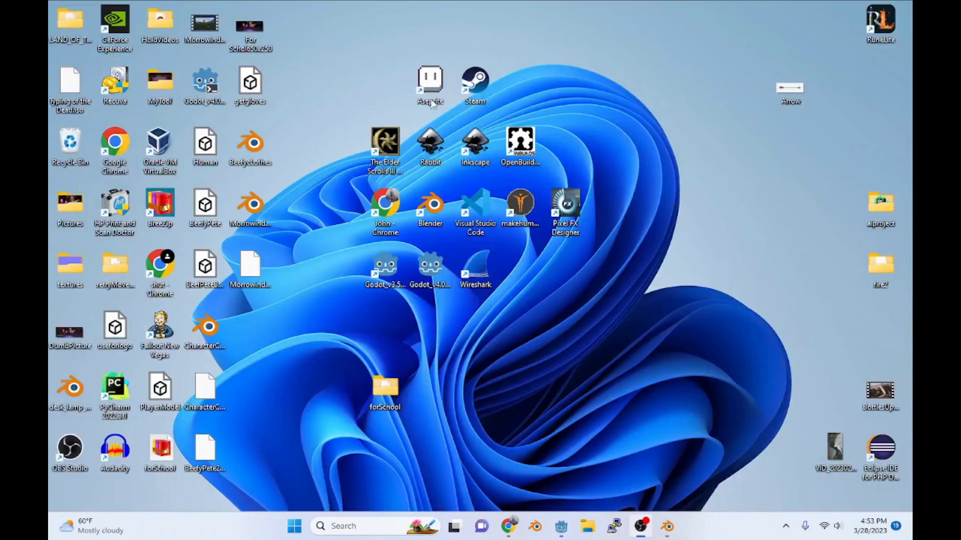
double_click(527, 211)
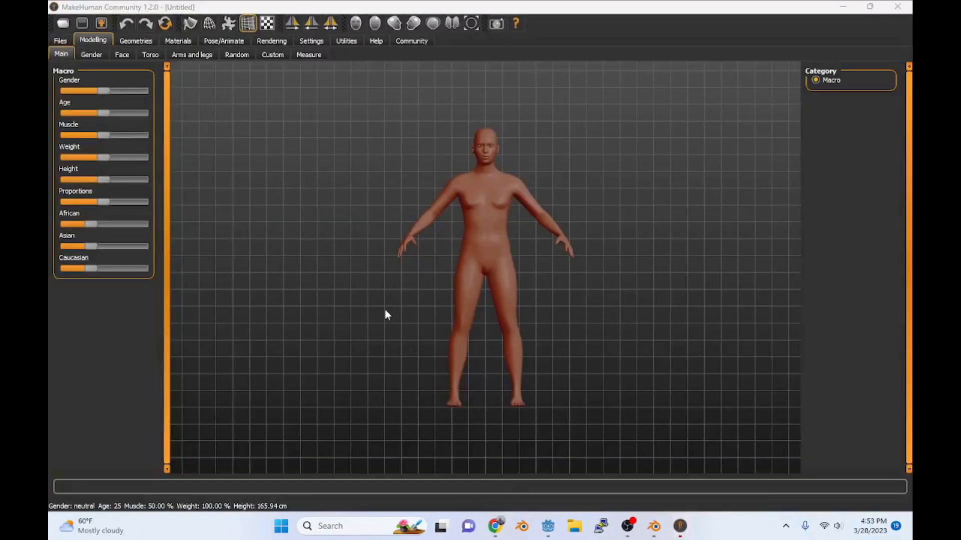
Step: Load the BeefyPete model and open its clothes geometries
click(59, 41)
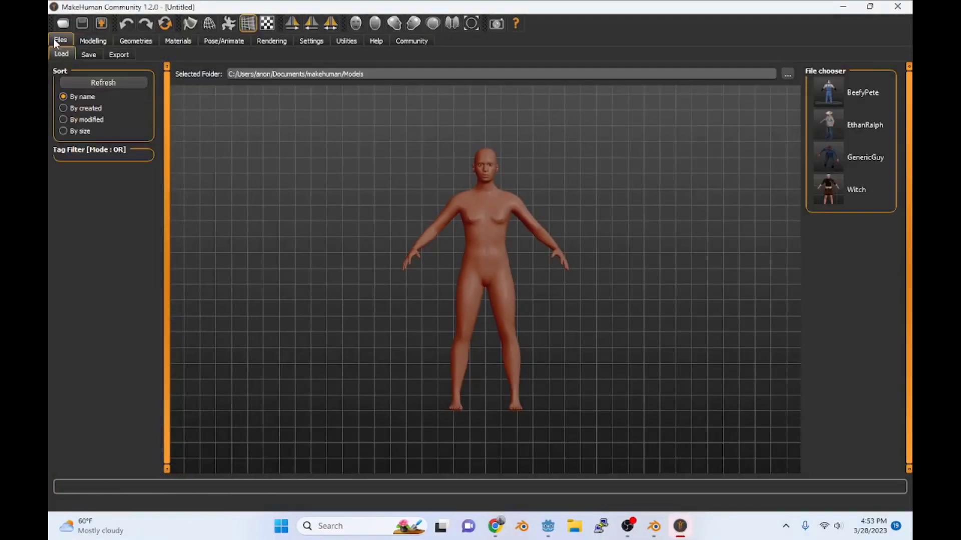
click(868, 92)
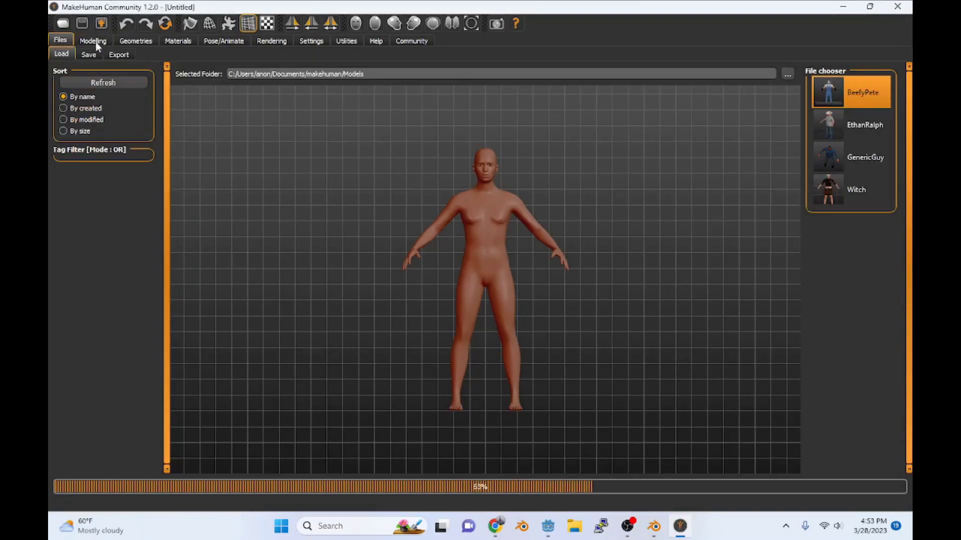
click(126, 41)
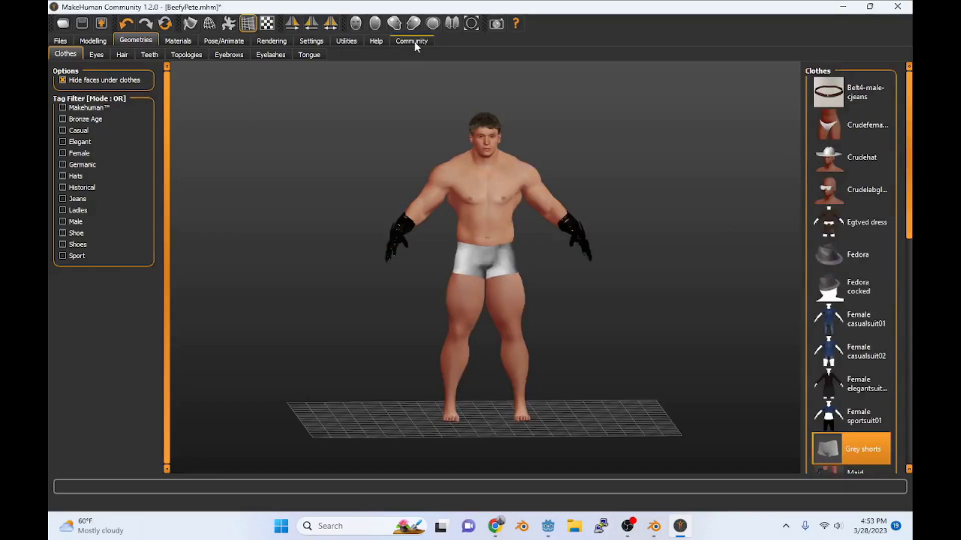
Step: List the community clothes assets with titles containing armor and select MC-SciFi-Armor_Guardian and MC-SciFi-Armor_Helios
click(412, 41)
click(360, 320)
scroll(380, 350, down, 1)
click(390, 357)
scroll(383, 356, down, 4)
click(372, 355)
scroll(378, 325, down, 2)
click(386, 302)
scroll(400, 287, down, 3)
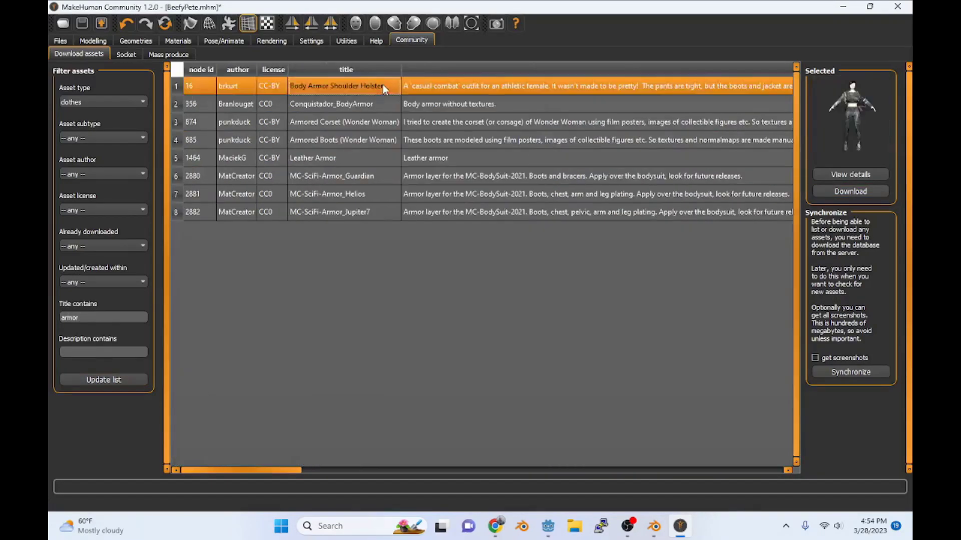
click(350, 176)
click(346, 193)
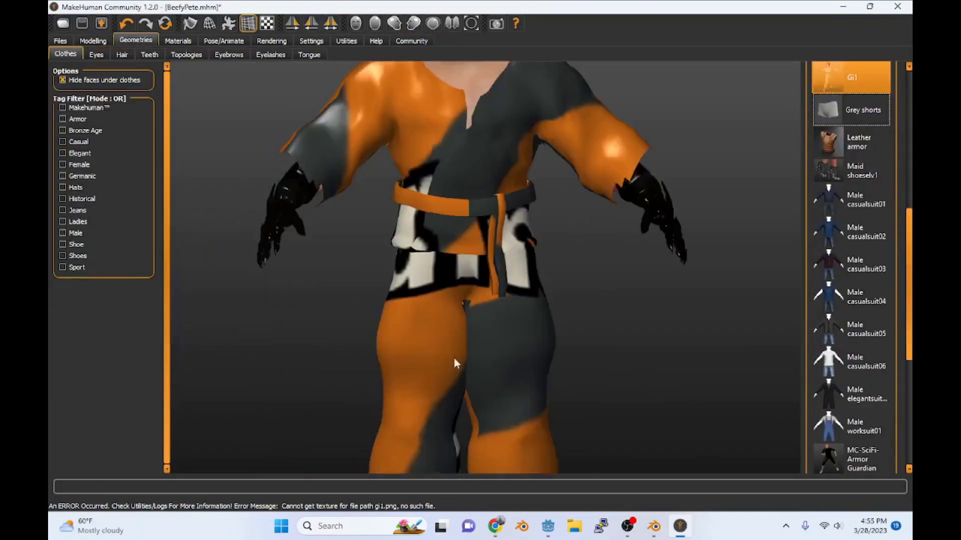
Step: Try the MC-SciFi-Armor Guardian and the Leather armor on the character
scroll(851, 300, down, 3)
click(854, 340)
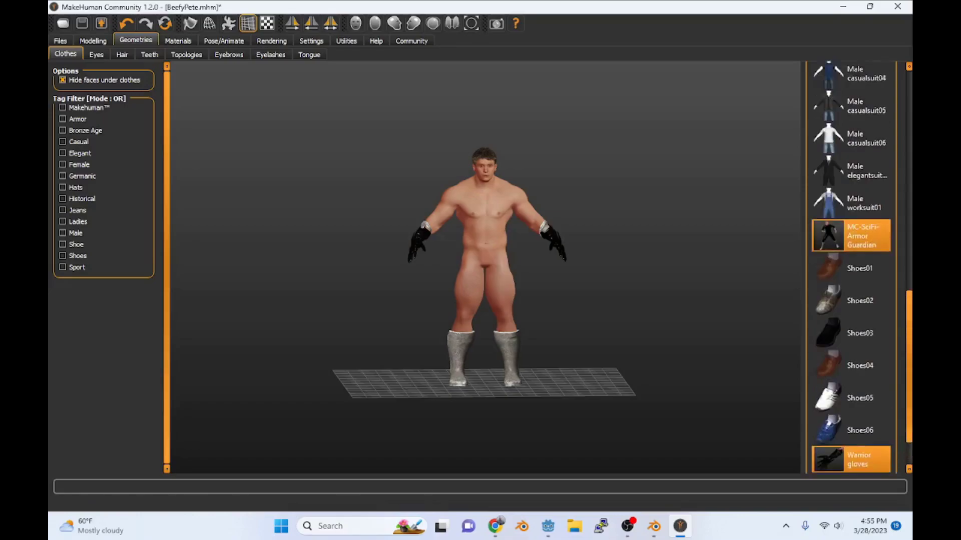
scroll(851, 300, up, 3)
click(843, 382)
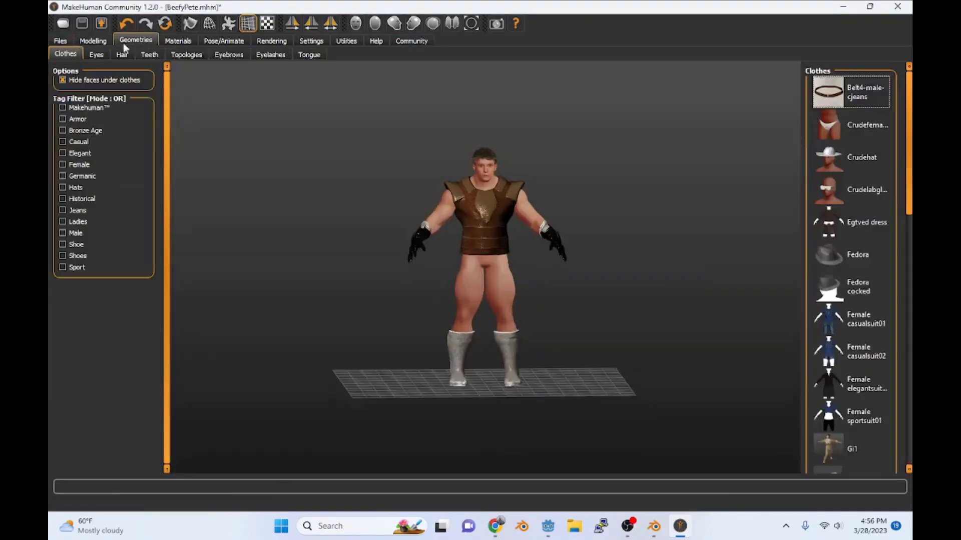
Step: Dress the character in the MC-SciFi-Armor Jupiter7 and take off the Helios and Guardian armor
scroll(850, 250, down, 5)
click(834, 258)
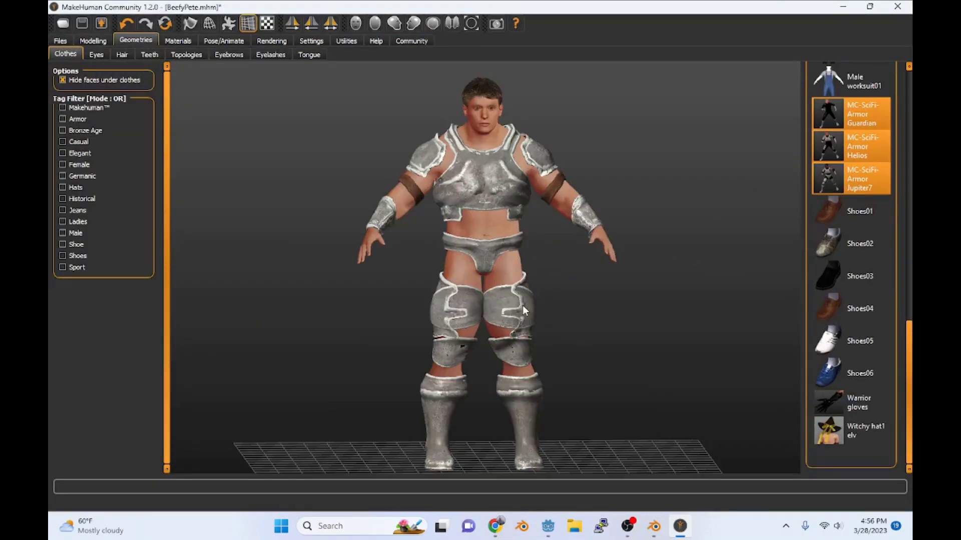
click(884, 127)
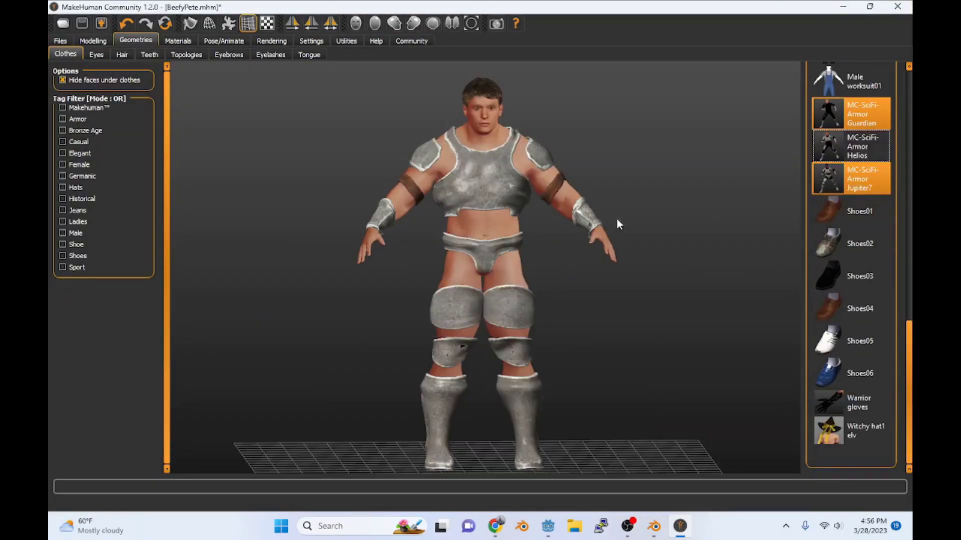
click(884, 132)
scroll(582, 296, down, 5)
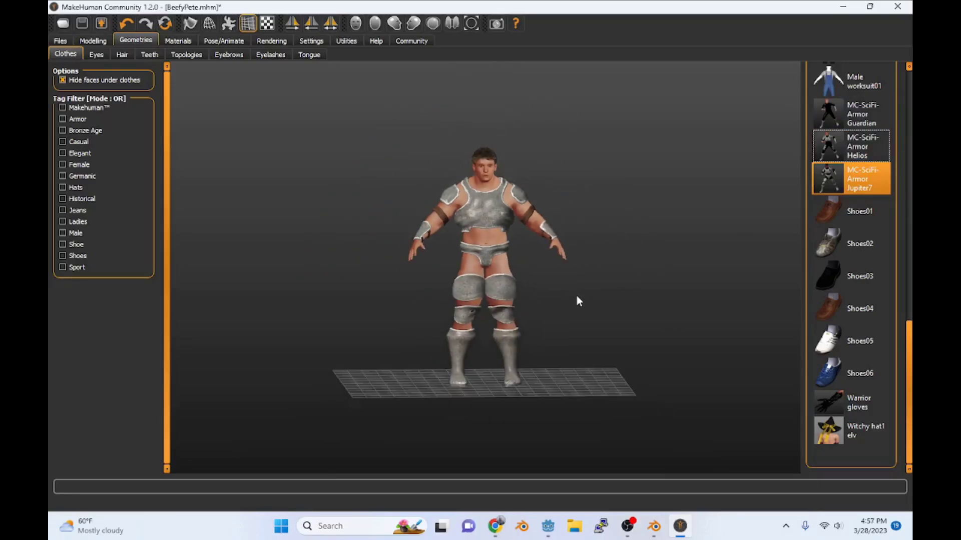
Step: Export the armored character as PullArmorFrom in Collada (dae) format and again in Filmbox (fbx) format
click(61, 41)
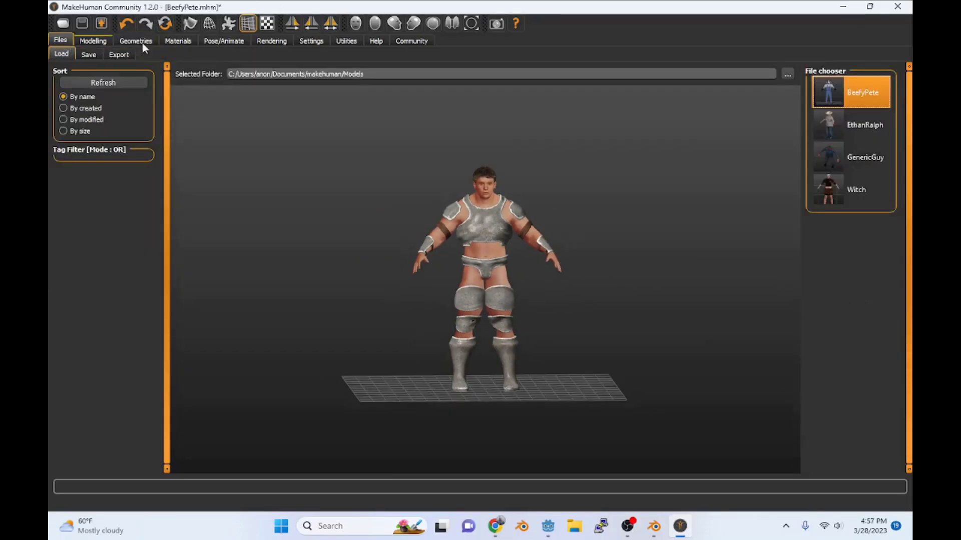
click(119, 55)
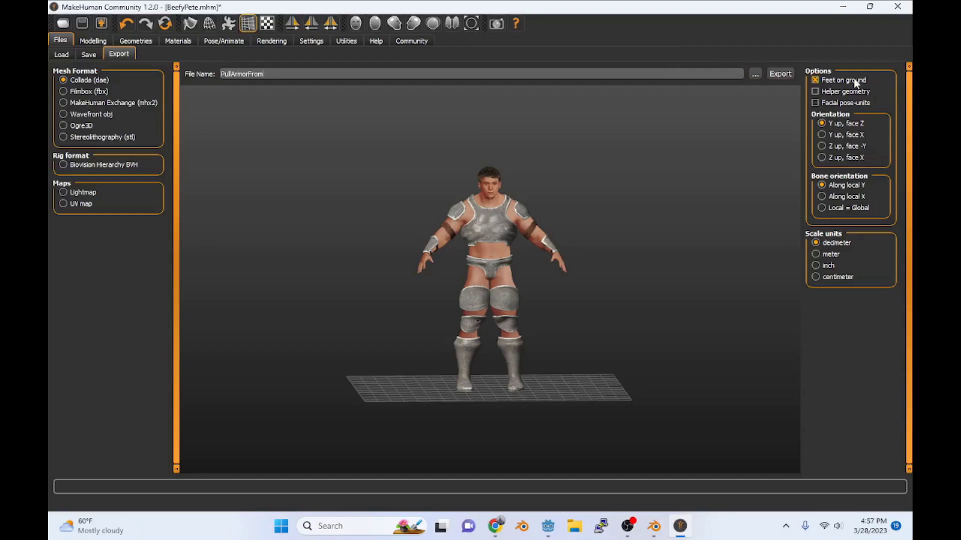
click(781, 74)
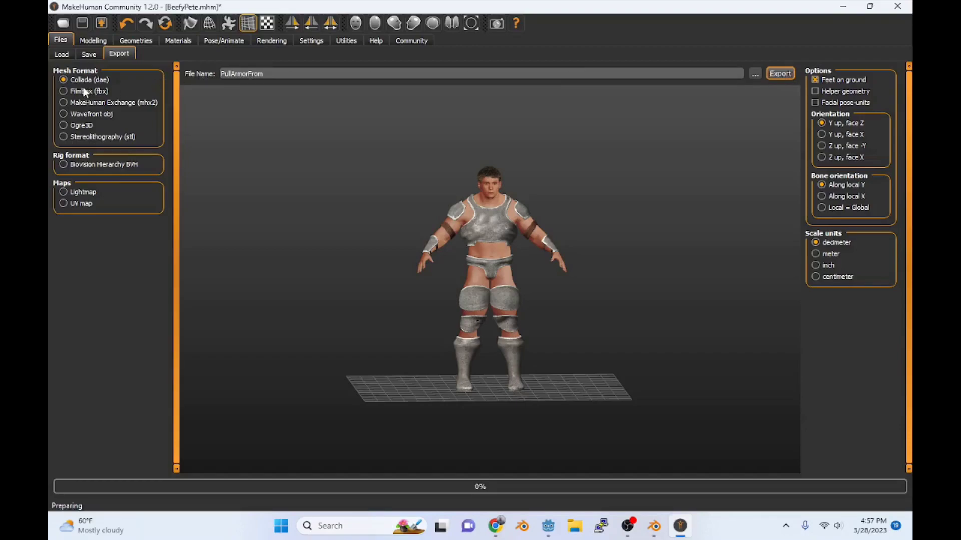
click(64, 91)
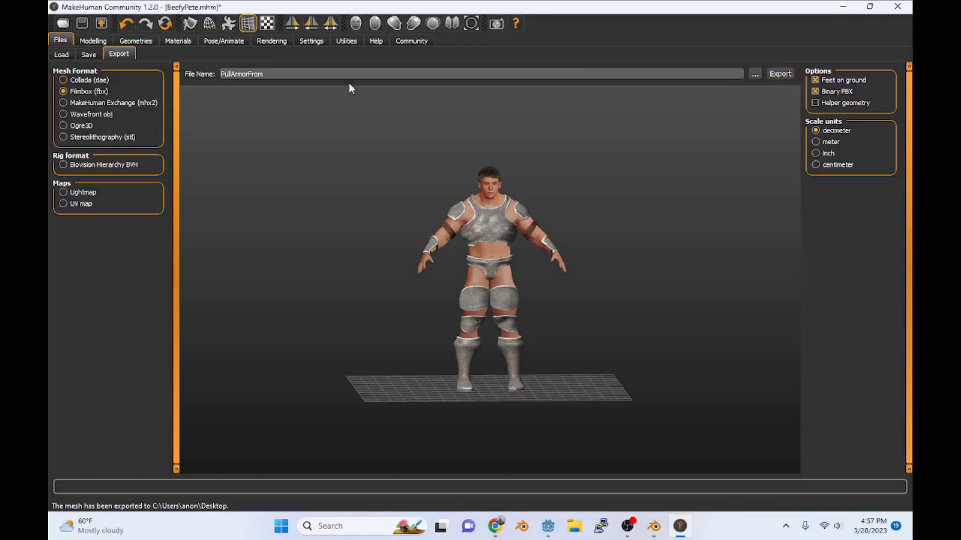
click(788, 74)
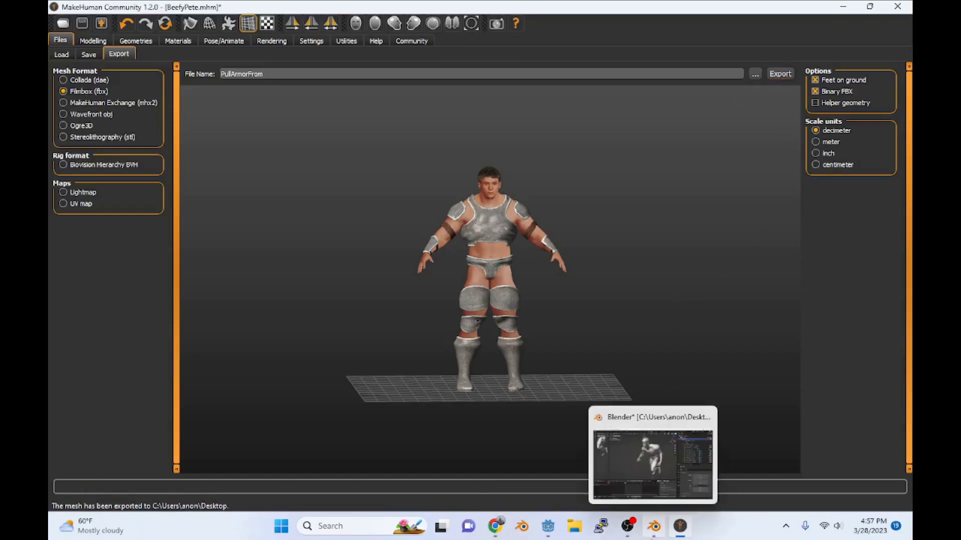
Step: Switch to Blender and import PullArmorFrom.fbx from the Desktop into the CharacterCreated scene
click(654, 525)
scroll(265, 132, down, 4)
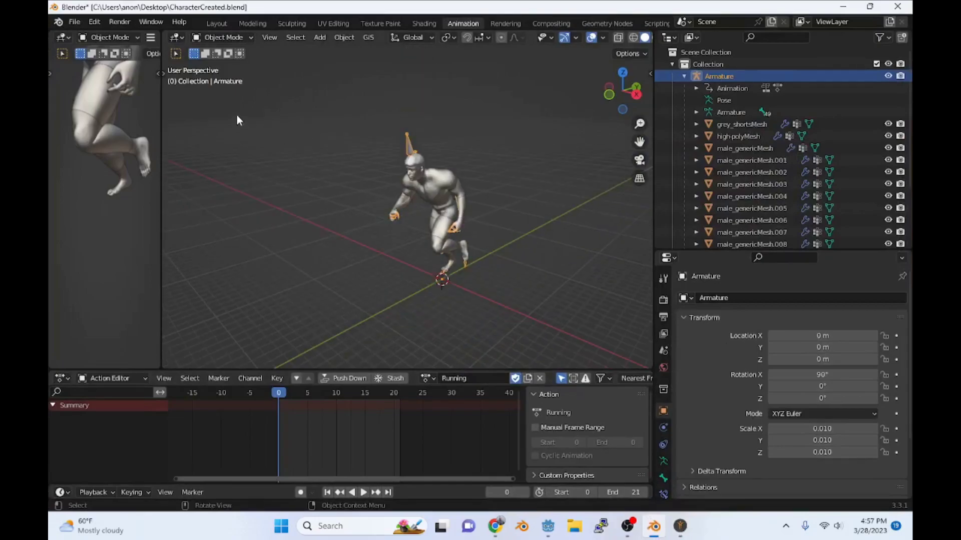
click(74, 21)
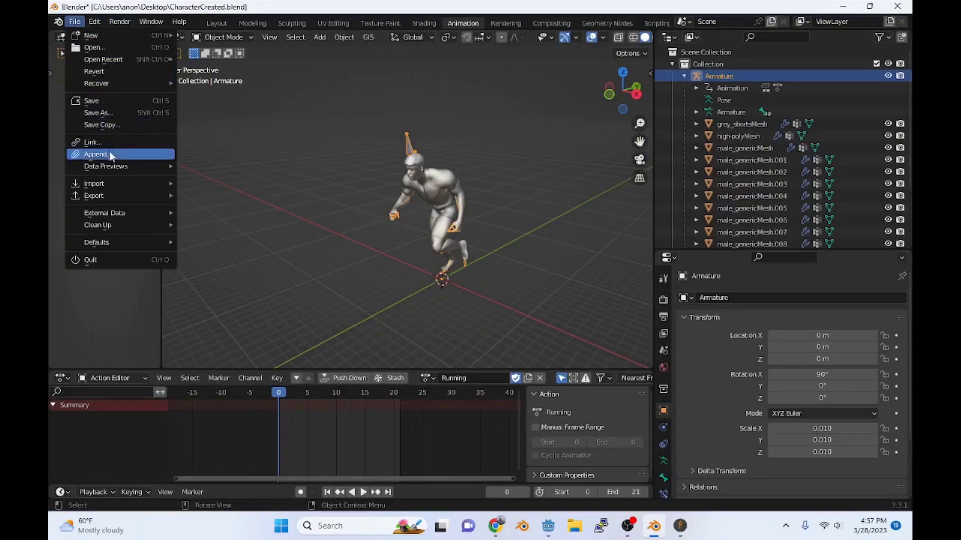
mouse_move(109, 185)
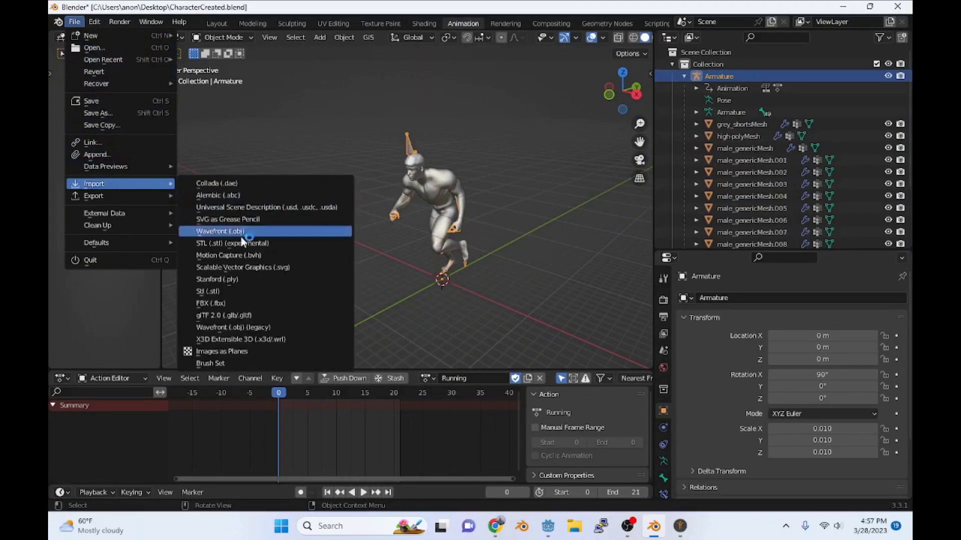
click(241, 311)
scroll(475, 232, down, 5)
scroll(540, 266, down, 2)
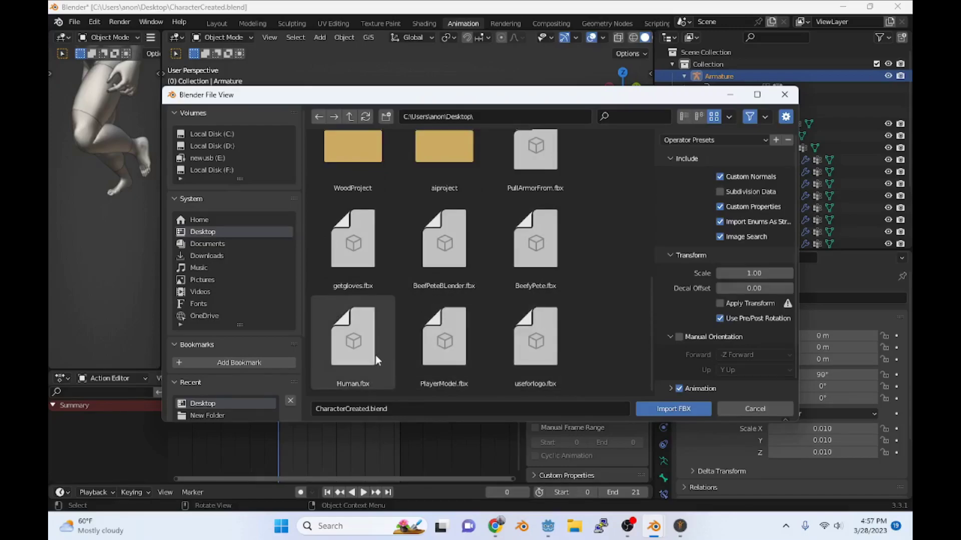
click(536, 157)
click(660, 408)
scroll(446, 232, up, 5)
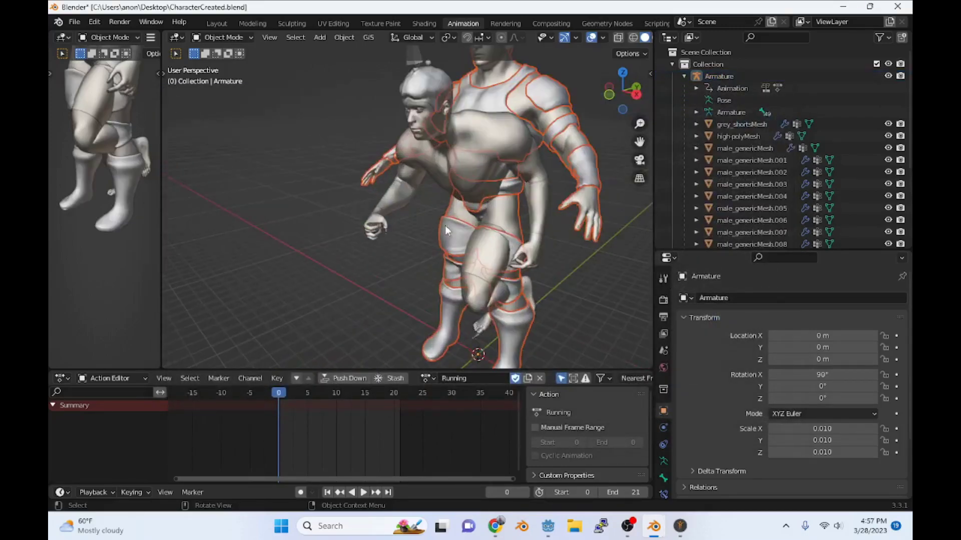
Step: Delete the imported body mesh pullarmorfromMesh, keeping the armor pieces
scroll(479, 199, down, 2)
click(462, 110)
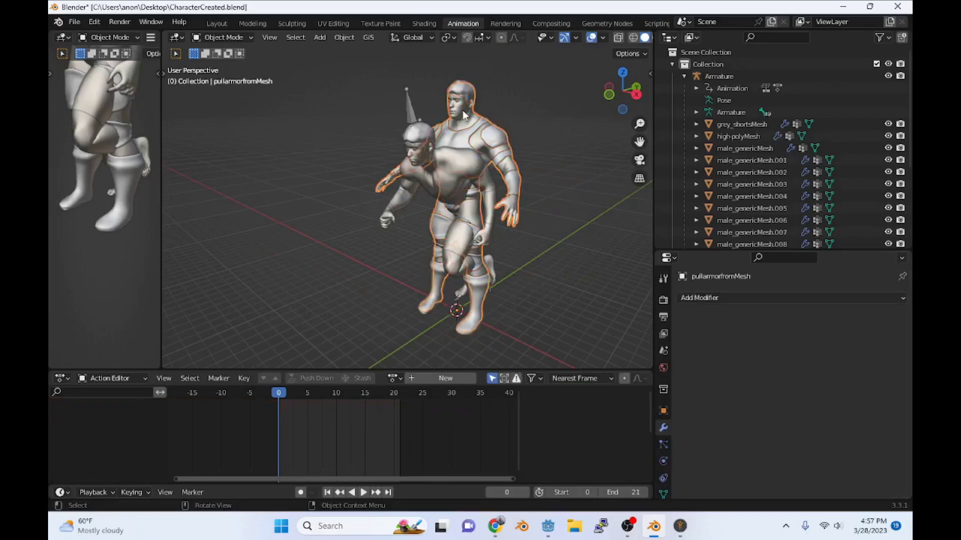
key(Delete)
scroll(461, 106, up, 3)
scroll(483, 63, down, 4)
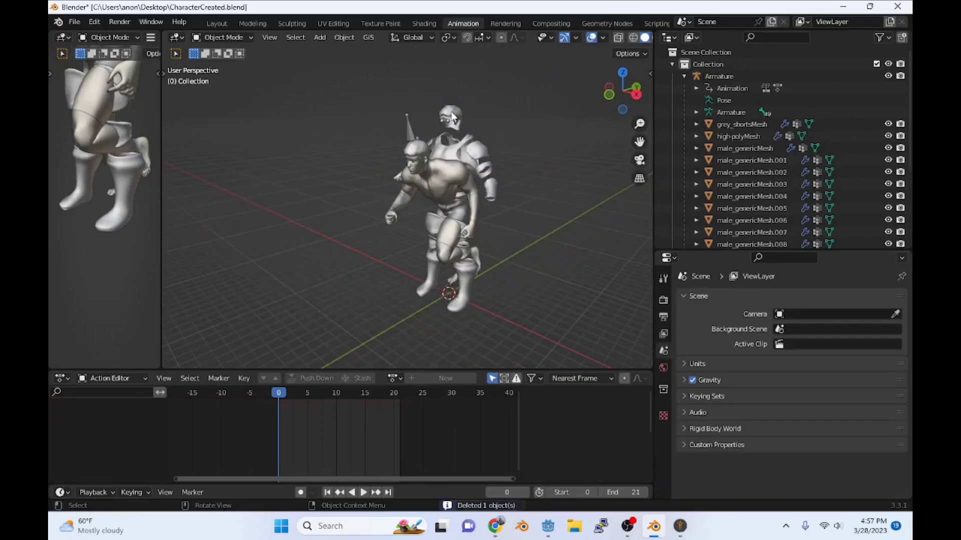
Step: Select the character's armature, view it from the front and switch it to Pose Mode
middle_drag(476, 119, 554, 106)
click(554, 106)
key(KP_1)
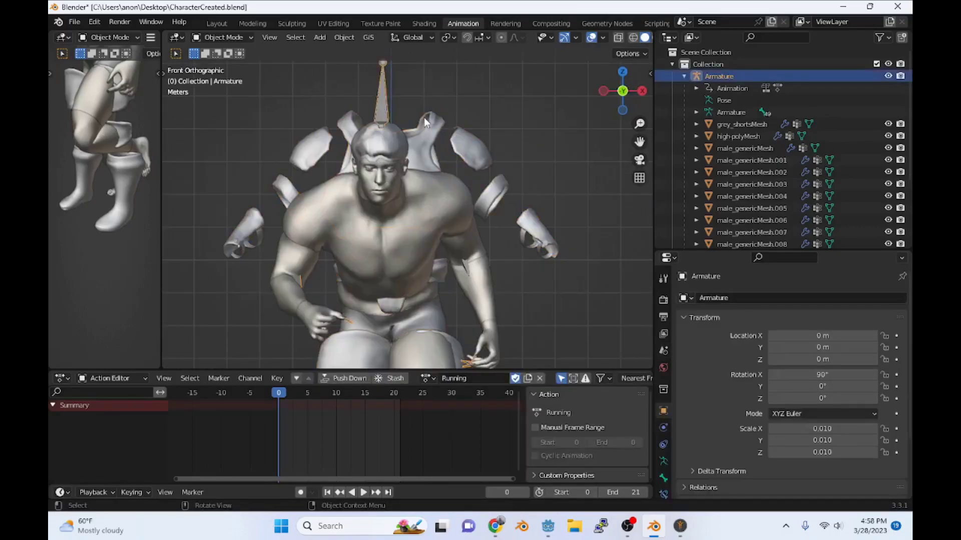
scroll(417, 190, down, 3)
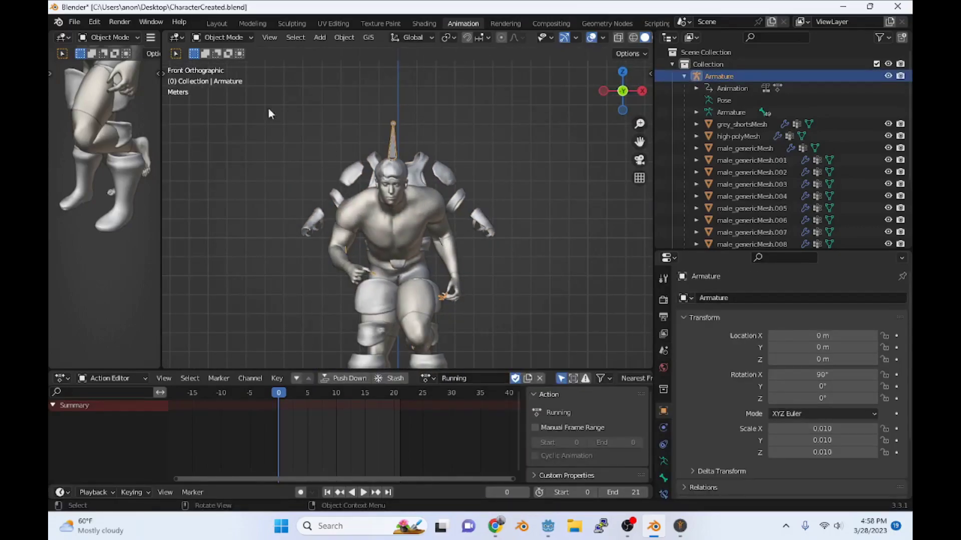
click(239, 40)
click(235, 79)
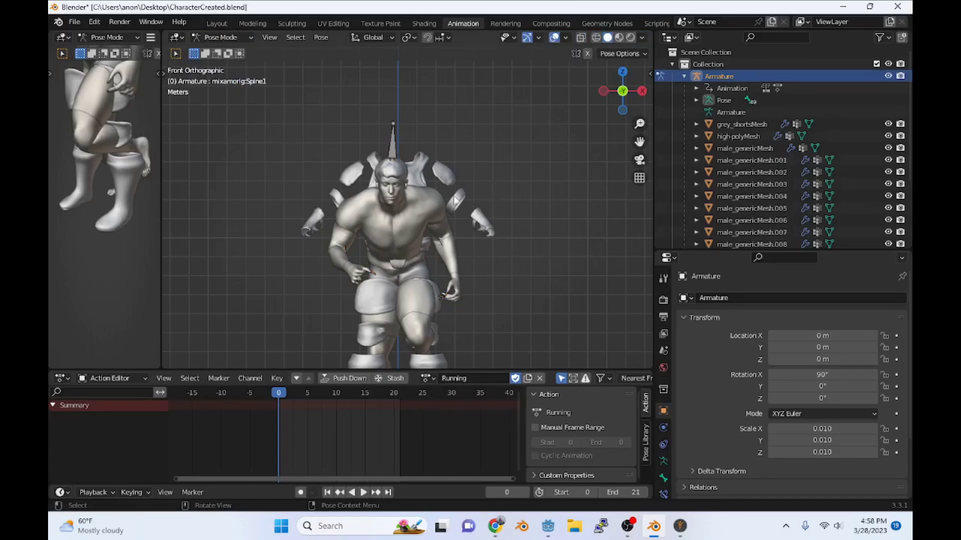
Step: Select all the armature's bones, enlarge the action editor, duplicate the Running action and name the copy rest
key(a)
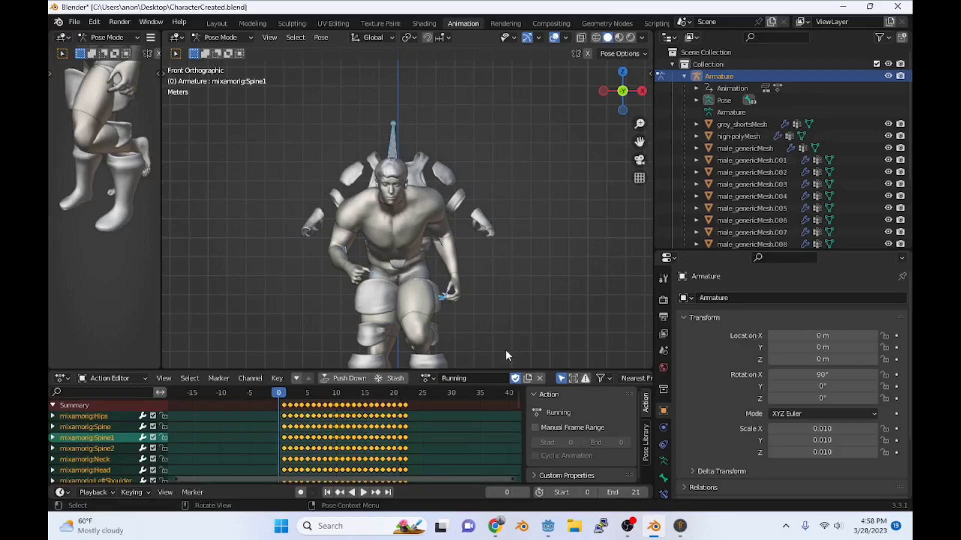
drag(509, 372, 535, 319)
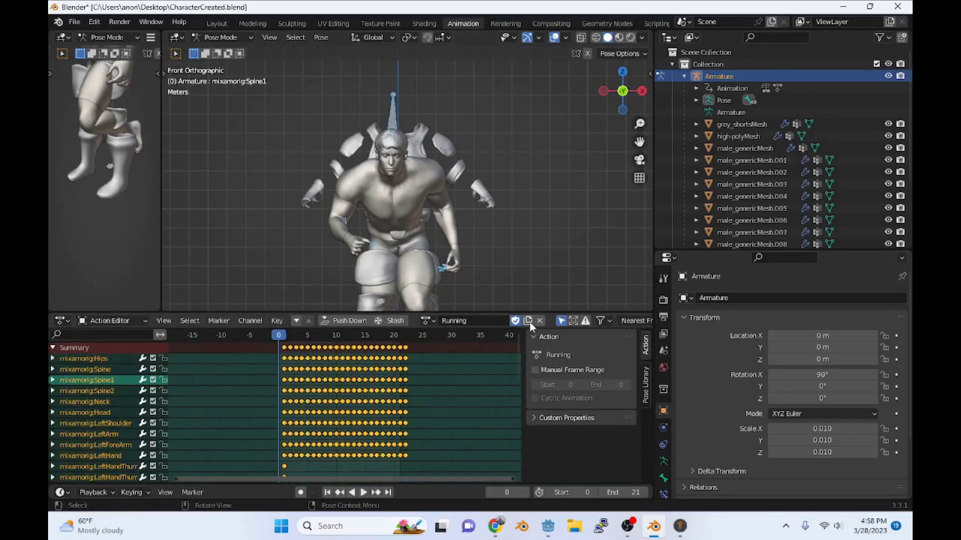
click(528, 321)
double_click(500, 319)
key(BackSpace)
text(rest)
key(Return)
Step: Delete all keyframes after frame 1 from the rest action
scroll(345, 380, up, 3)
click(248, 342)
drag(469, 358, 259, 342)
key(Delete)
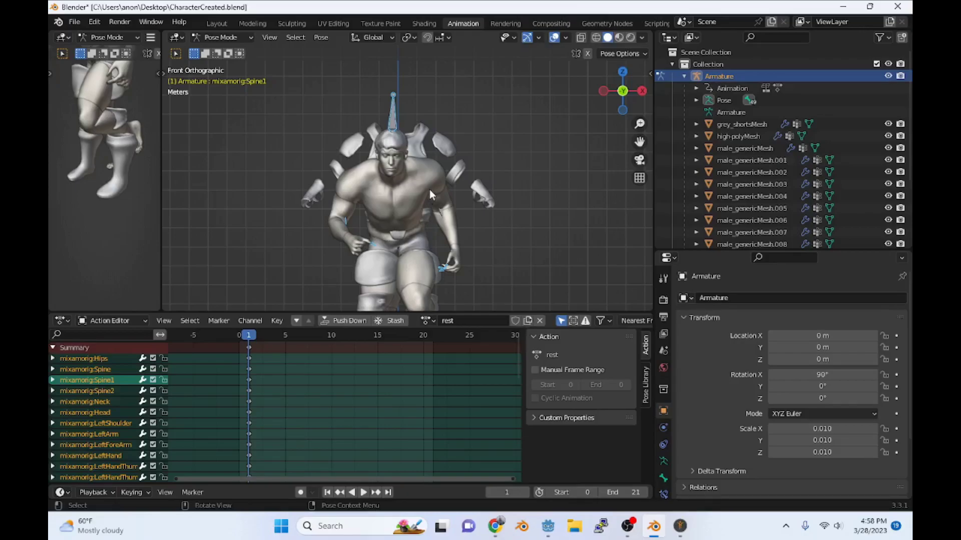
Step: Clear the rotation and location of all selected bones and keyframe the resulting pose at frame 1
key(alt+r)
key(alt+g)
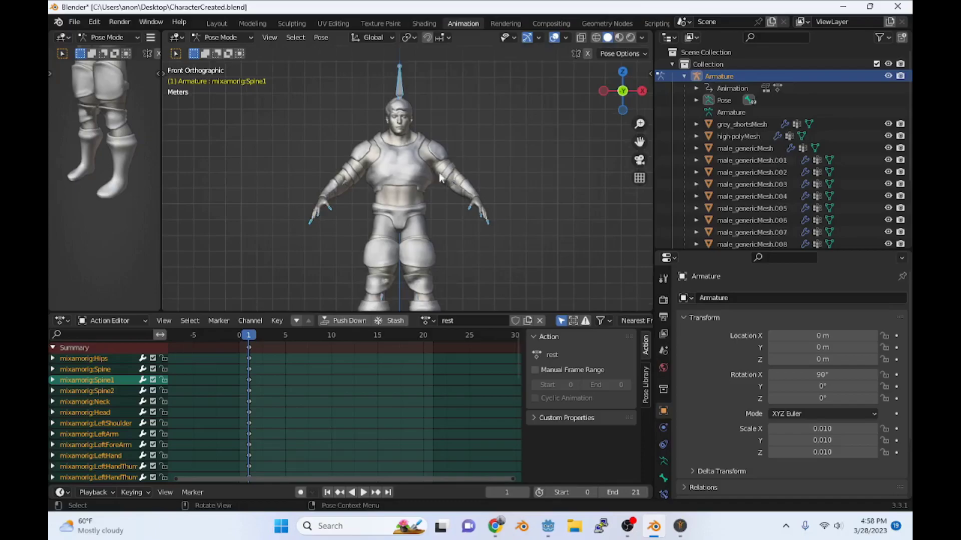
middle_drag(460, 154, 431, 163)
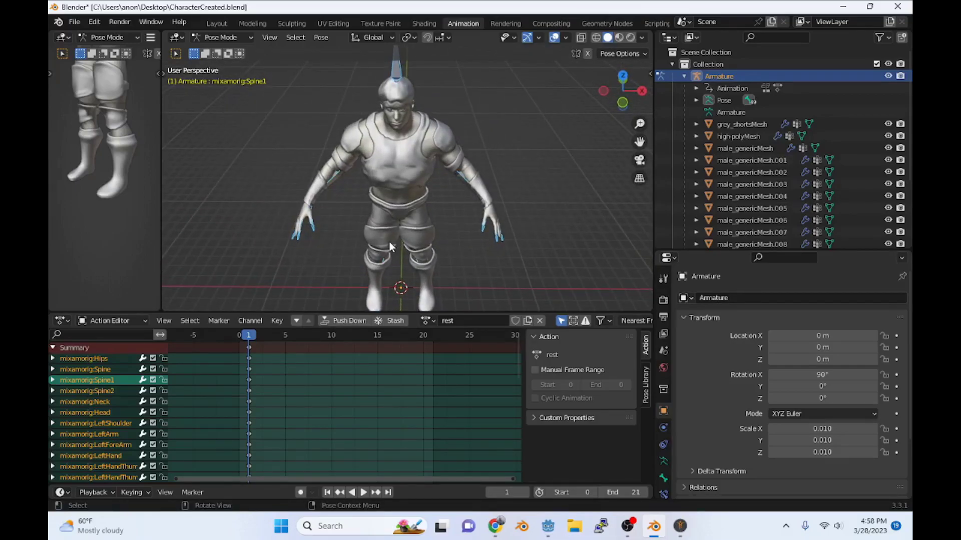
key(i)
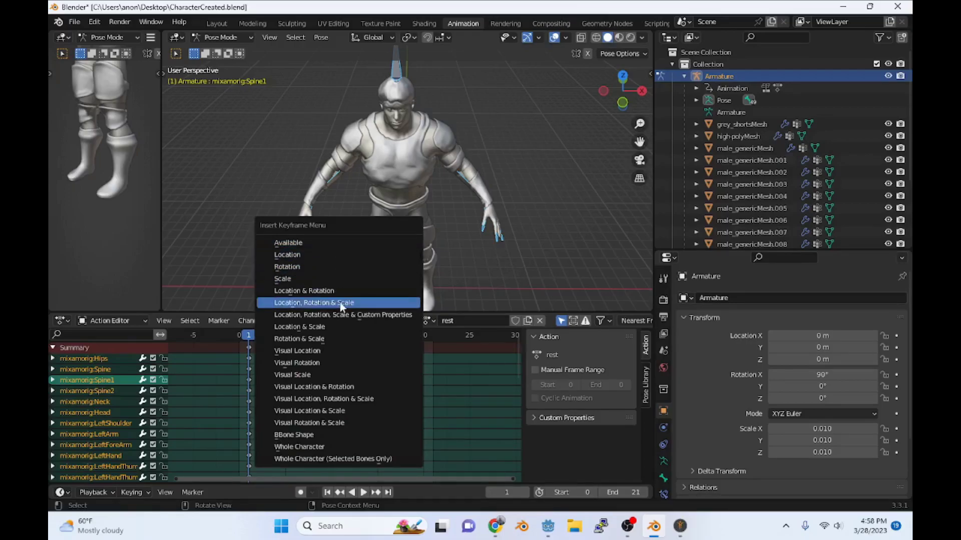
click(344, 244)
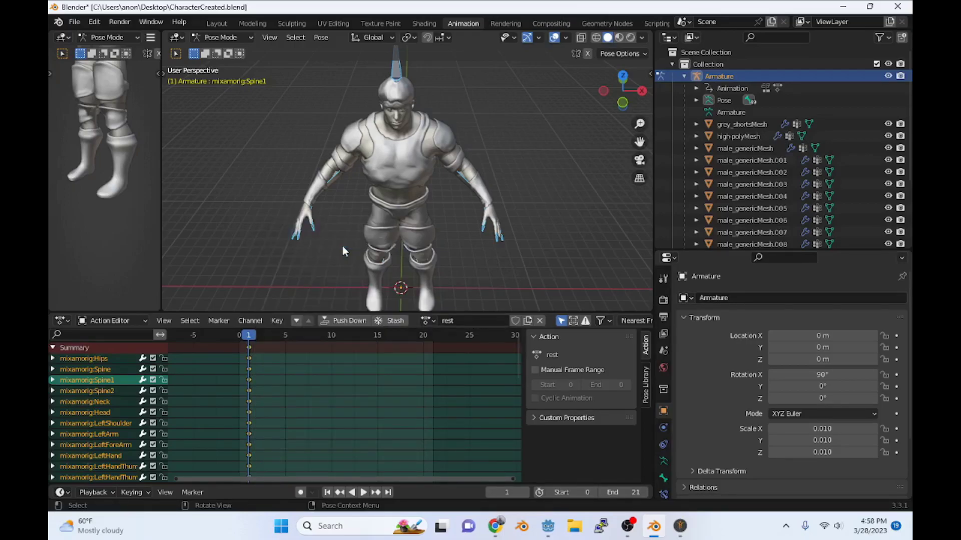
Step: Check the rest pose with the bones deselected at frame 7 and return the armature to Object Mode
drag(250, 336, 305, 343)
click(244, 243)
scroll(407, 142, up, 5)
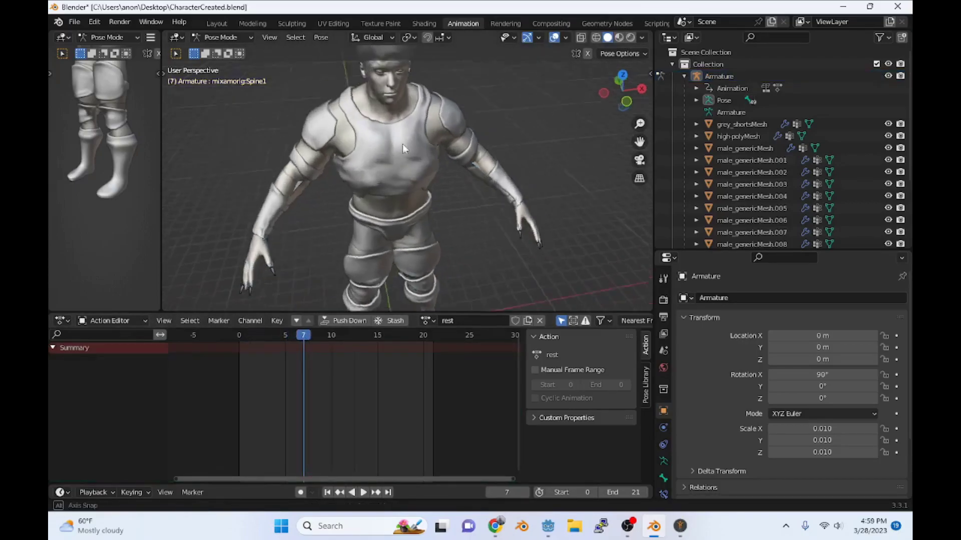
middle_drag(395, 121, 404, 181)
scroll(404, 181, down, 2)
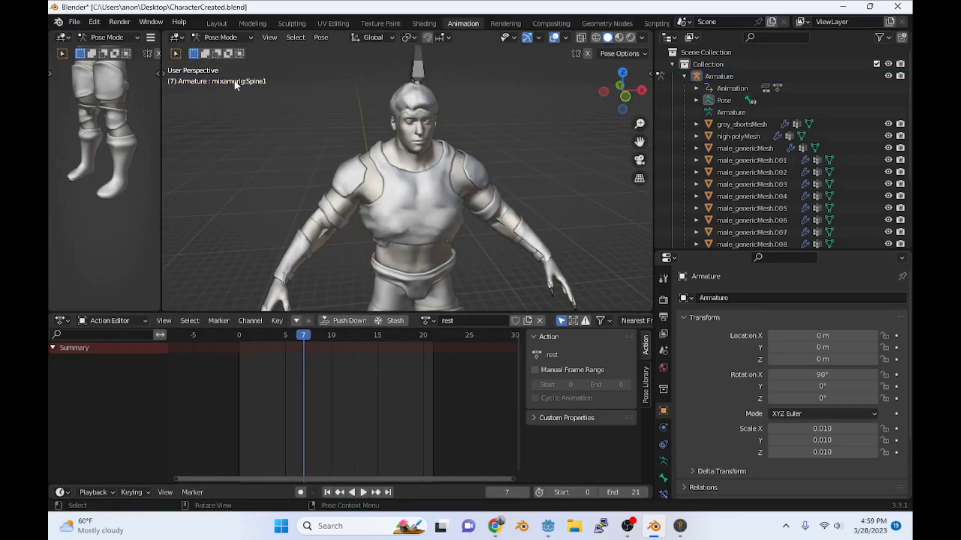
click(222, 38)
click(235, 47)
middle_drag(452, 224, 414, 223)
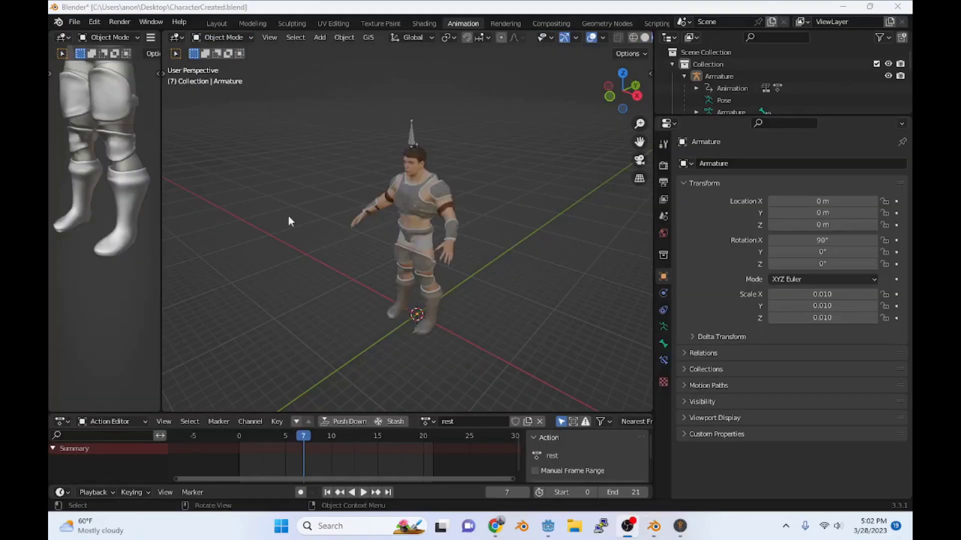
Step: Test-move the armature to check whether the armor follows it, and cancel the move
scroll(311, 216, up, 3)
middle_drag(331, 218, 456, 193)
scroll(373, 254, up, 2)
click(420, 149)
key(g)
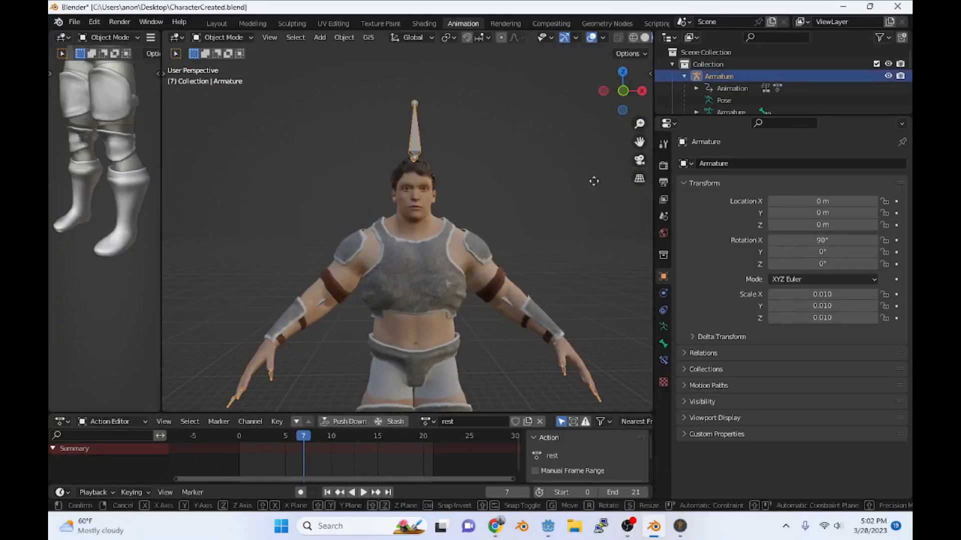
right_click(355, 168)
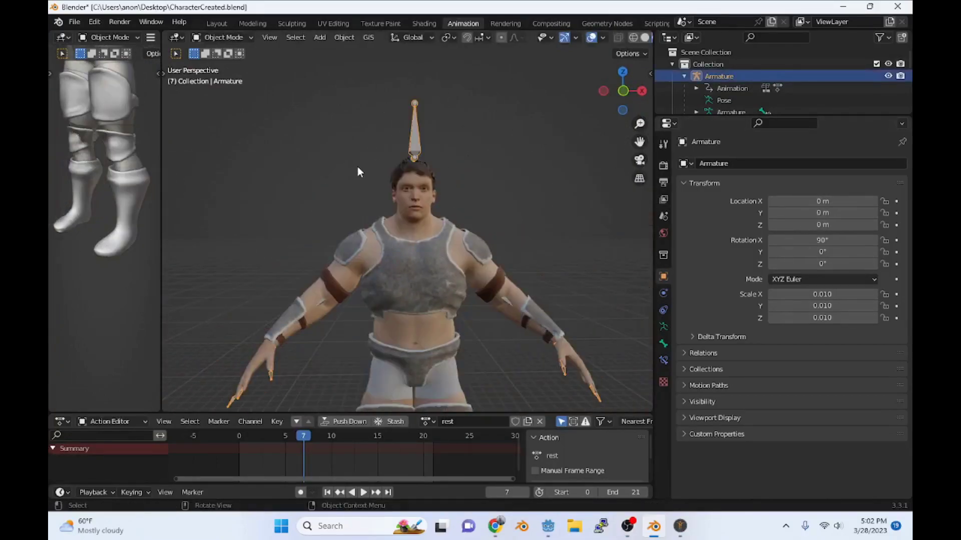
scroll(435, 239, up, 5)
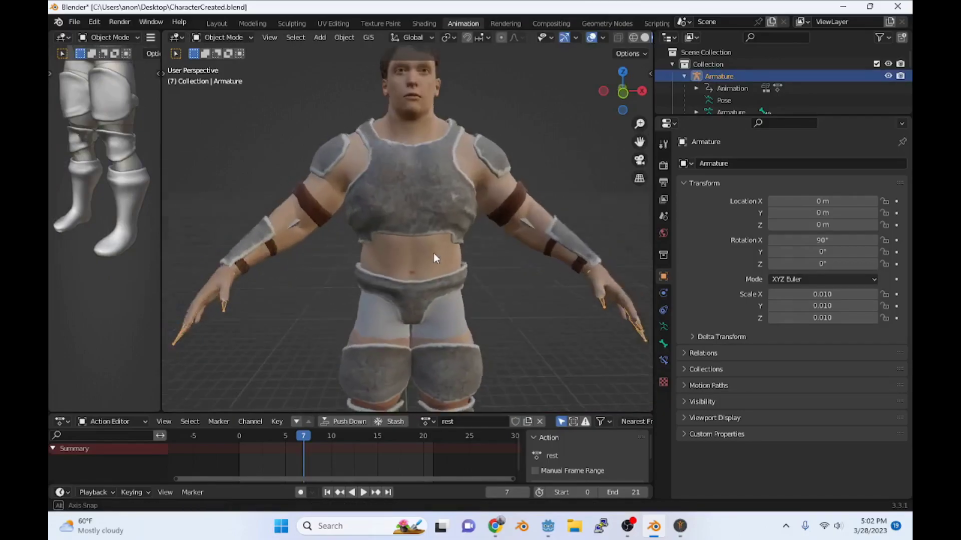
Step: Parent the MC-SciFi-Armor_Jupiter7Mesh armor to the armature using Armature Deform With Automatic Weights
click(418, 205)
scroll(418, 206, down, 2)
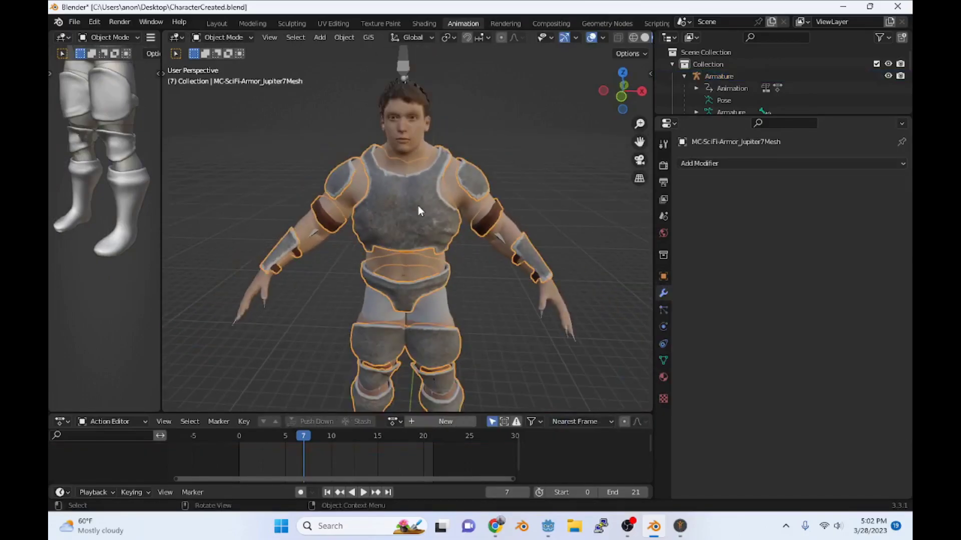
middle_drag(418, 206, 355, 221)
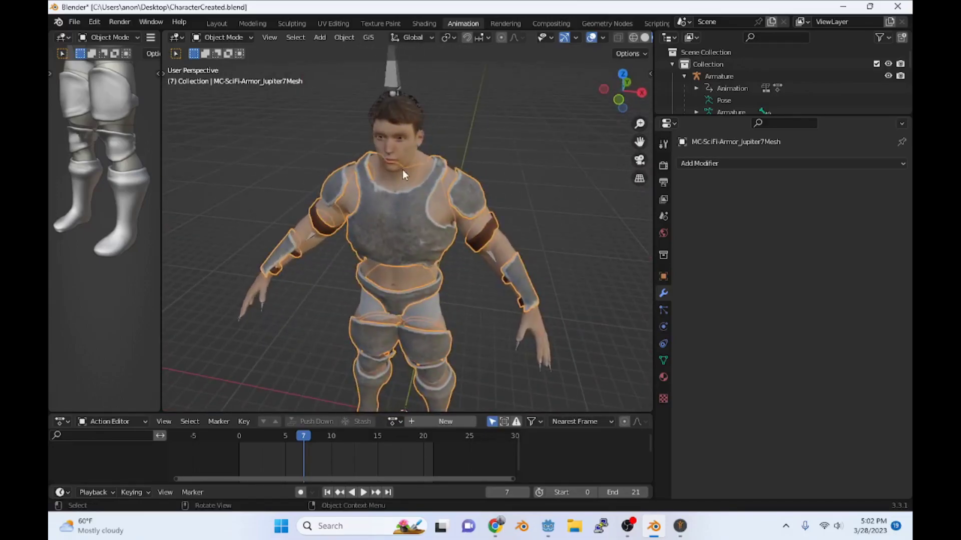
middle_drag(407, 196, 418, 184)
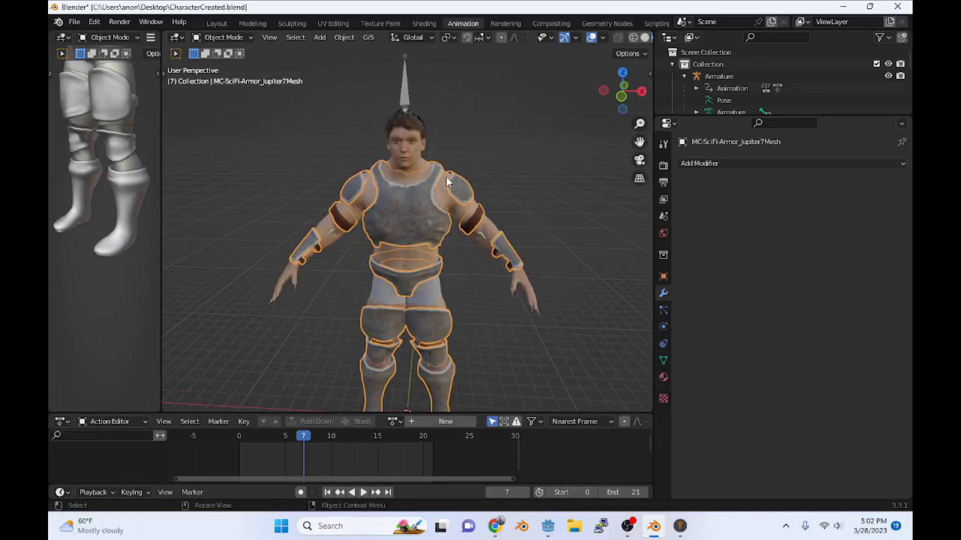
shift+click(406, 98)
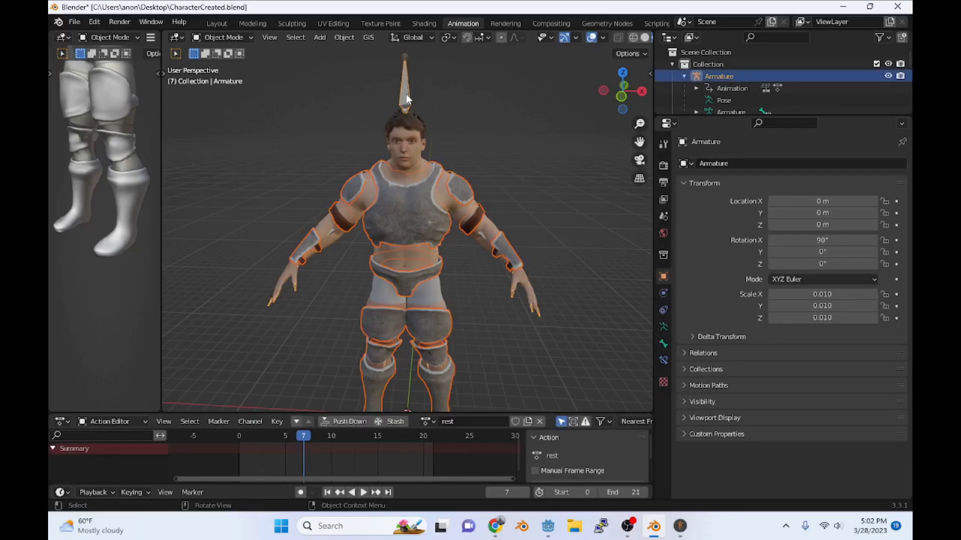
right_click(406, 99)
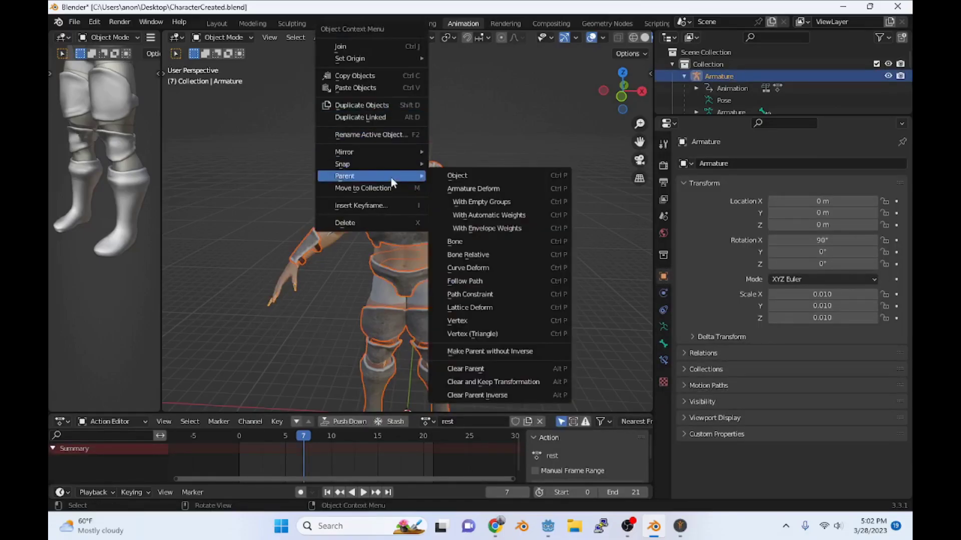
click(513, 215)
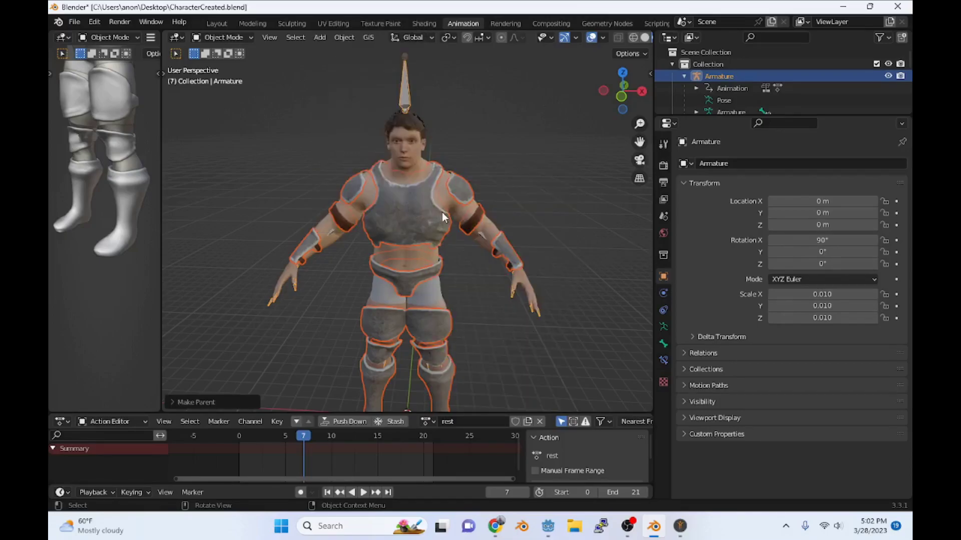
Step: Check the armor's new binding by trial-moving the armature, and cancel the move
scroll(442, 212, up, 2)
click(528, 243)
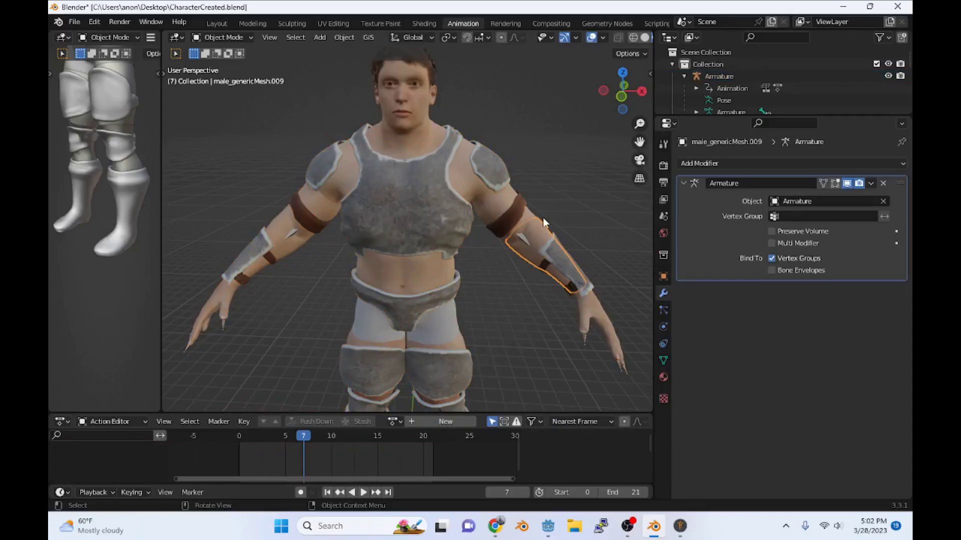
scroll(462, 169, down, 3)
click(403, 123)
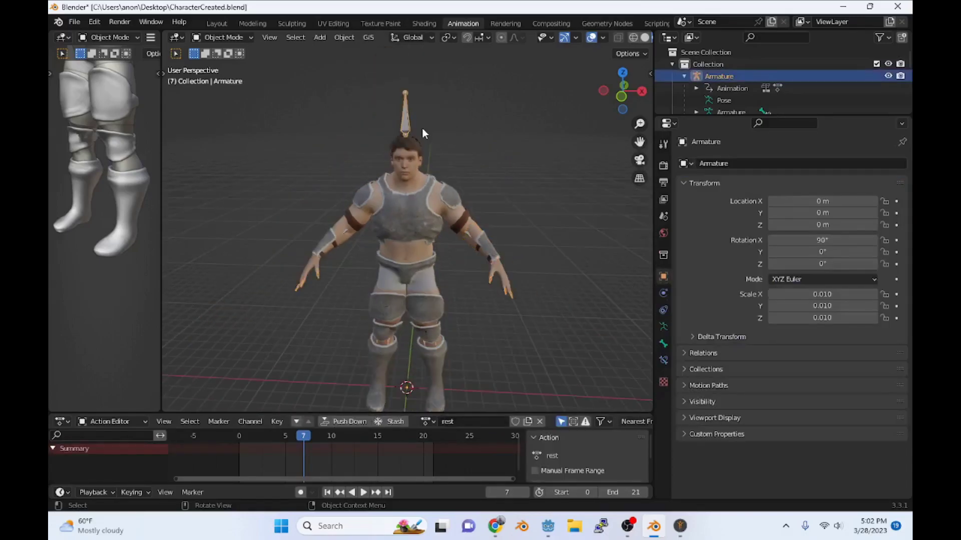
key(g)
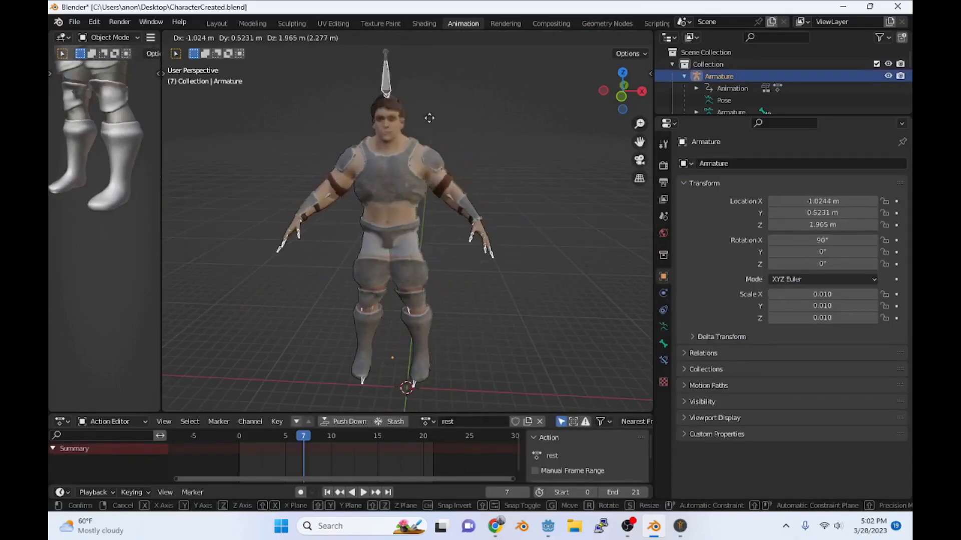
right_click(413, 129)
scroll(426, 167, up, 3)
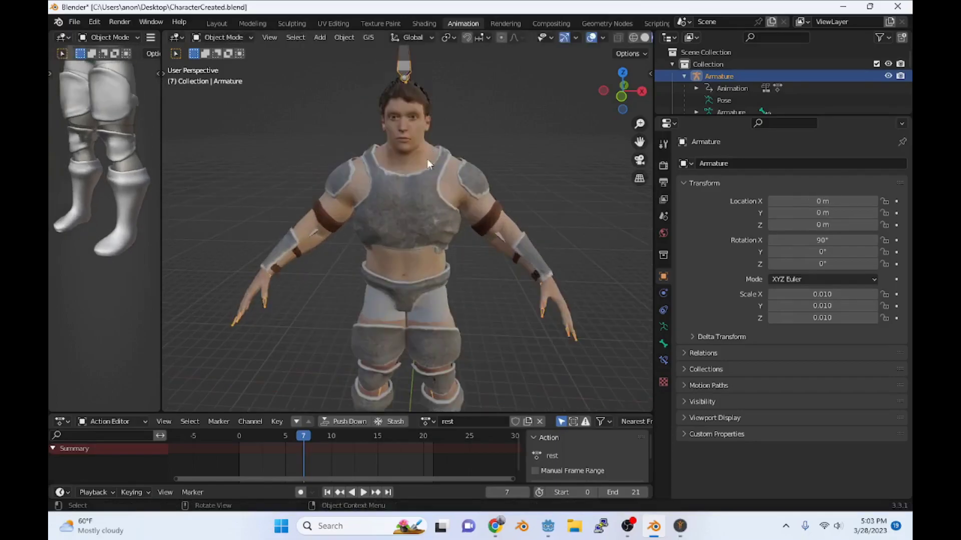
Step: Assign the walkback action to the armature and scrub to frame 2 to check how the armor deforms
click(424, 422)
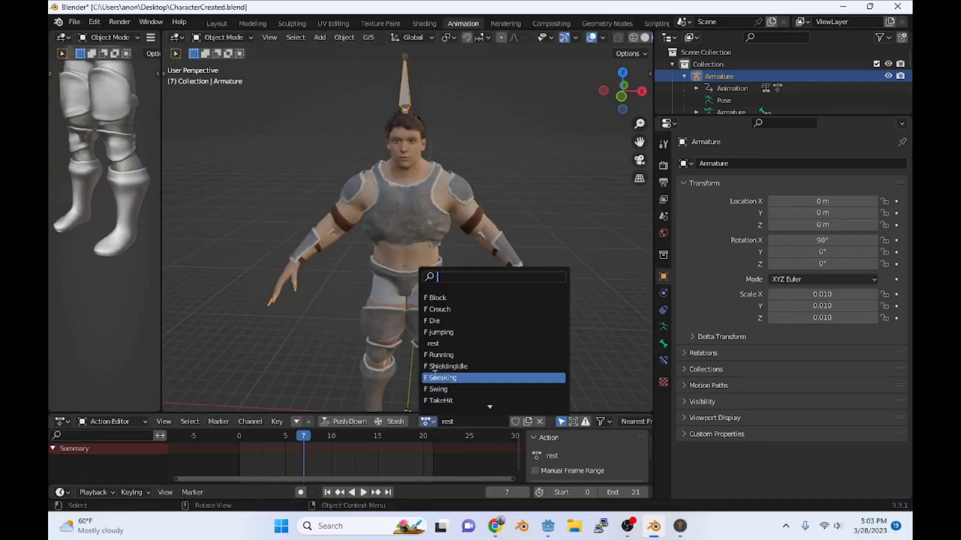
scroll(463, 379, down, 4)
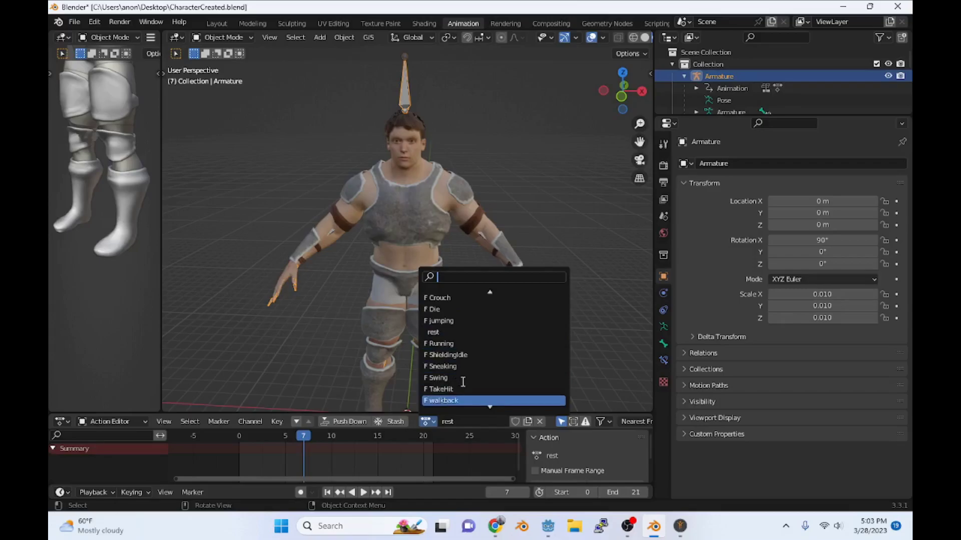
click(465, 389)
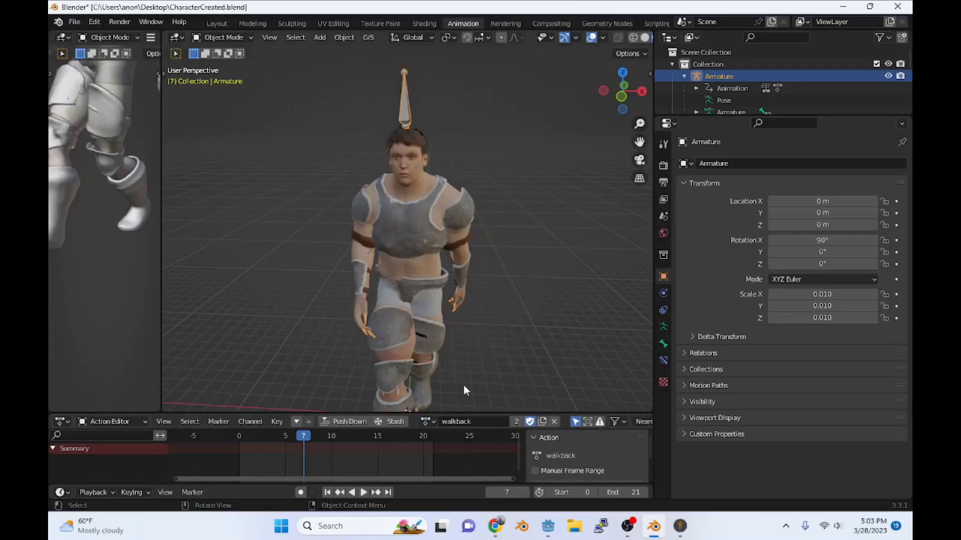
middle_drag(464, 385, 392, 353)
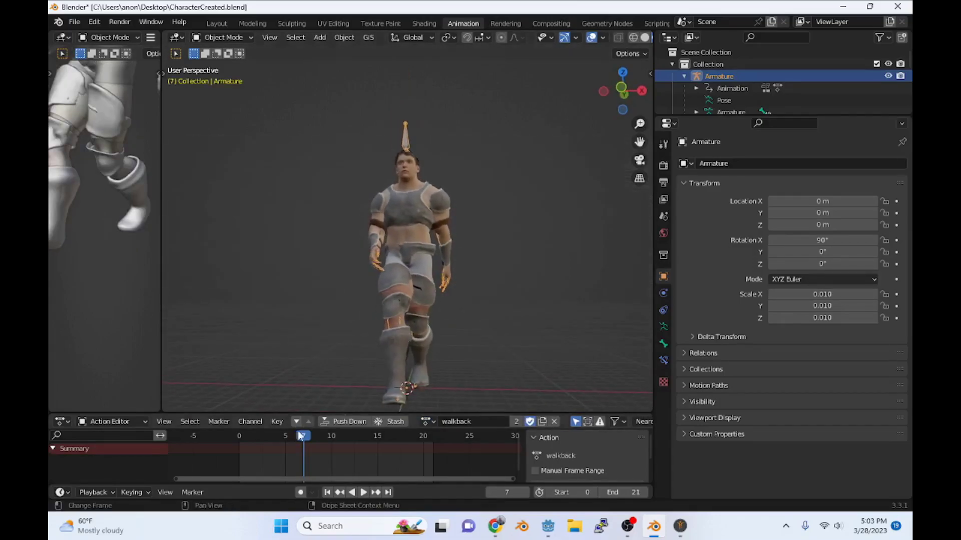
drag(302, 438, 258, 440)
Step: Set the viewport to Solid shading and play the walkback animation, inspecting the armor from several sides before stopping it
key(z)
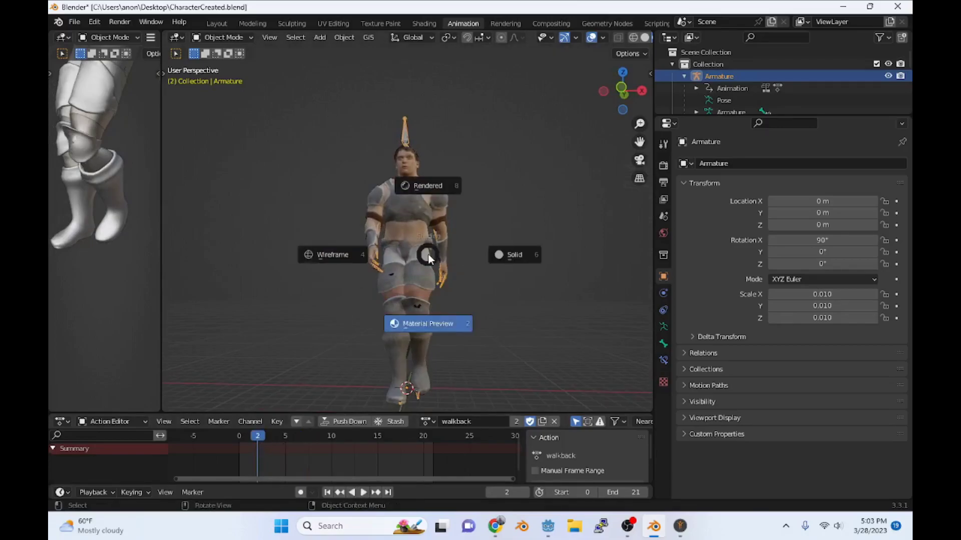
click(261, 263)
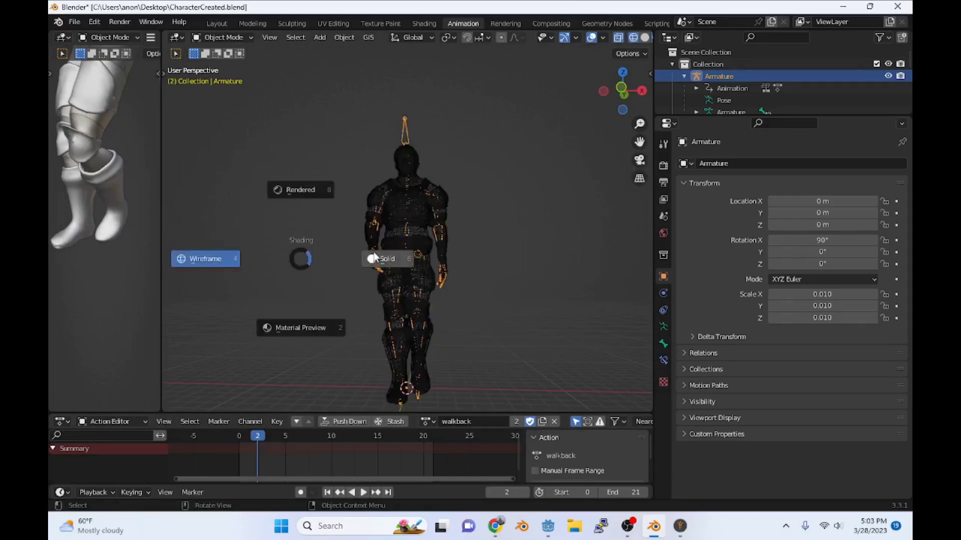
click(509, 245)
click(364, 492)
middle_drag(494, 284, 281, 284)
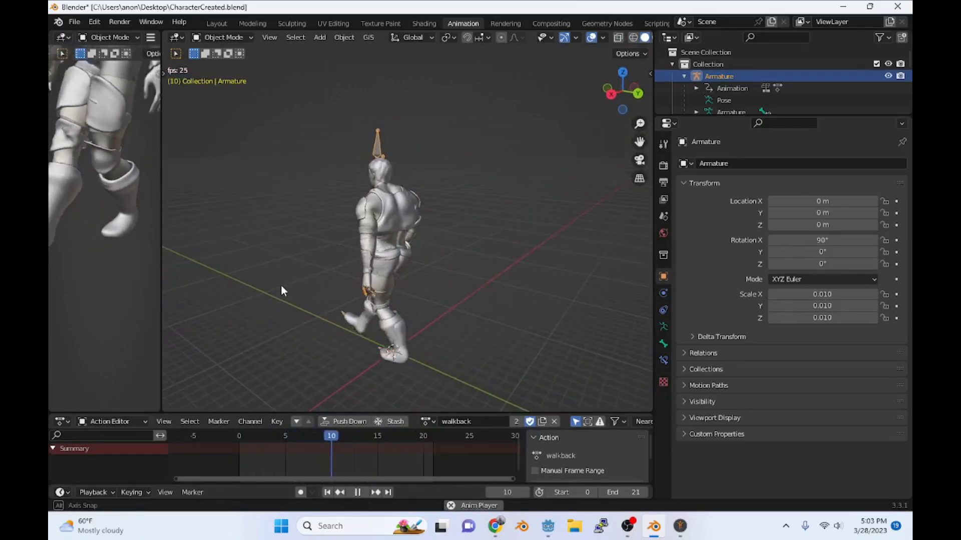
click(358, 492)
click(381, 266)
middle_drag(381, 265, 367, 386)
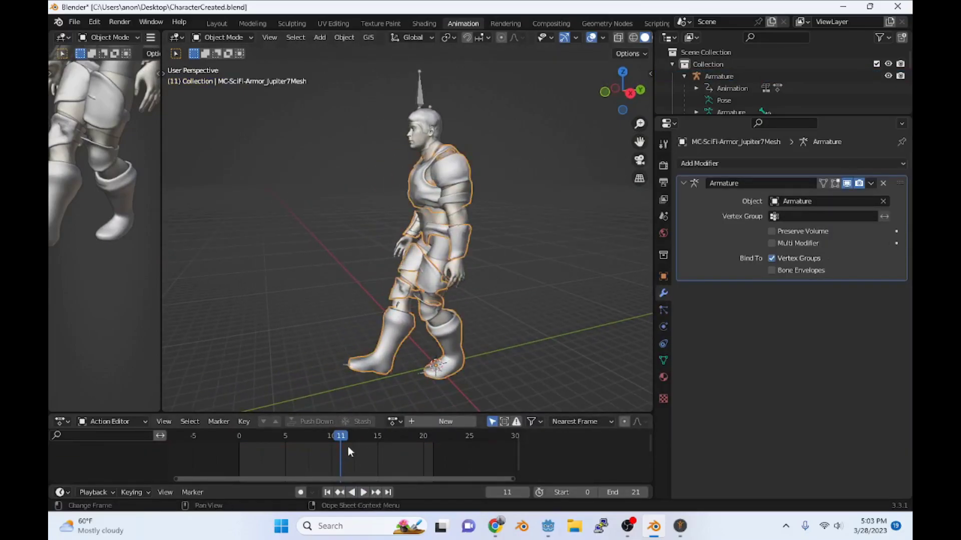
Step: Assign the ShieldingIdle action to the armature, then select the armor mesh and examine its fit around the hips and thighs
click(426, 92)
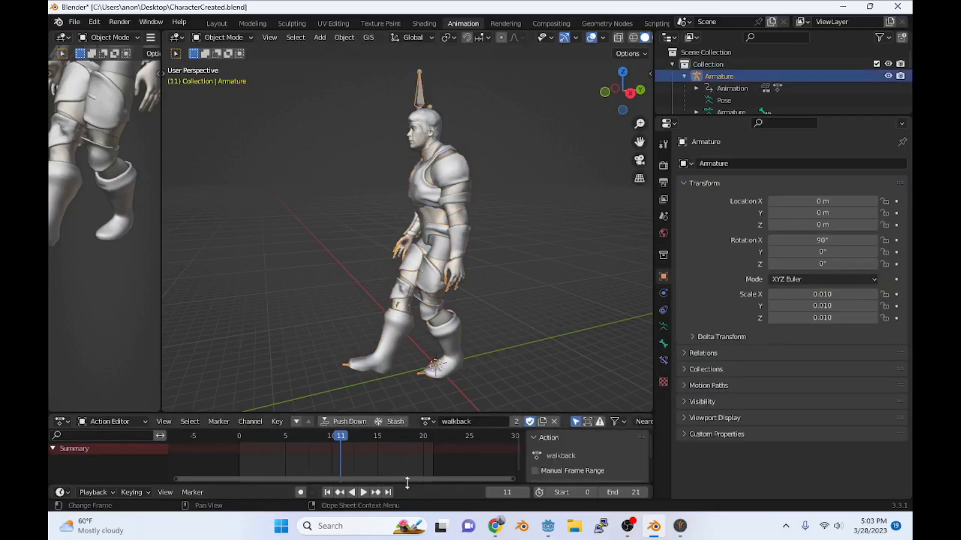
click(431, 422)
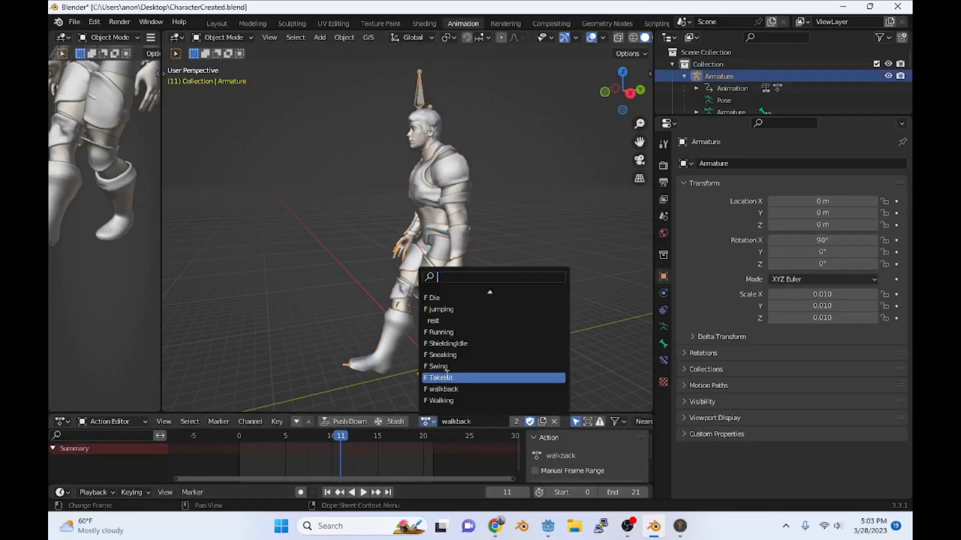
click(457, 343)
middle_drag(458, 345, 571, 286)
scroll(400, 282, up, 3)
click(430, 210)
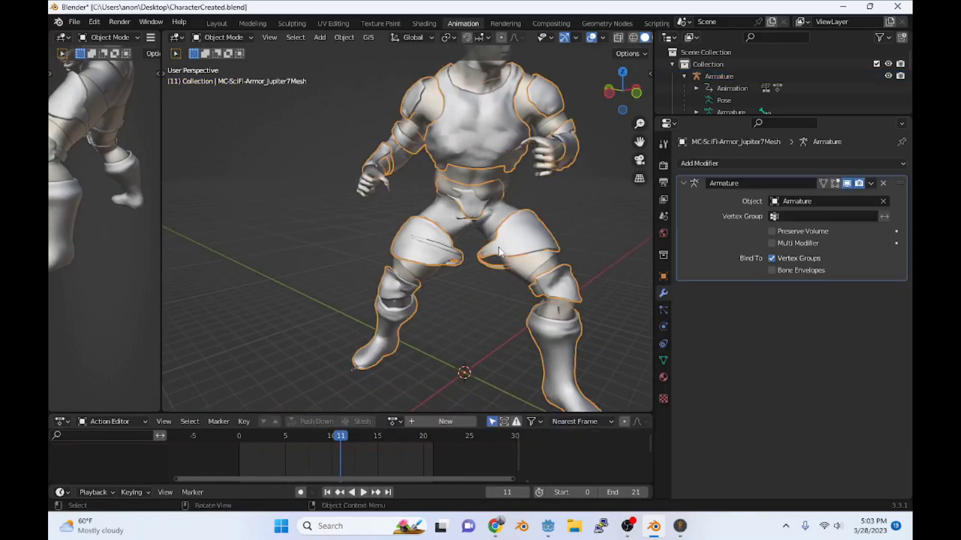
scroll(435, 194, up, 3)
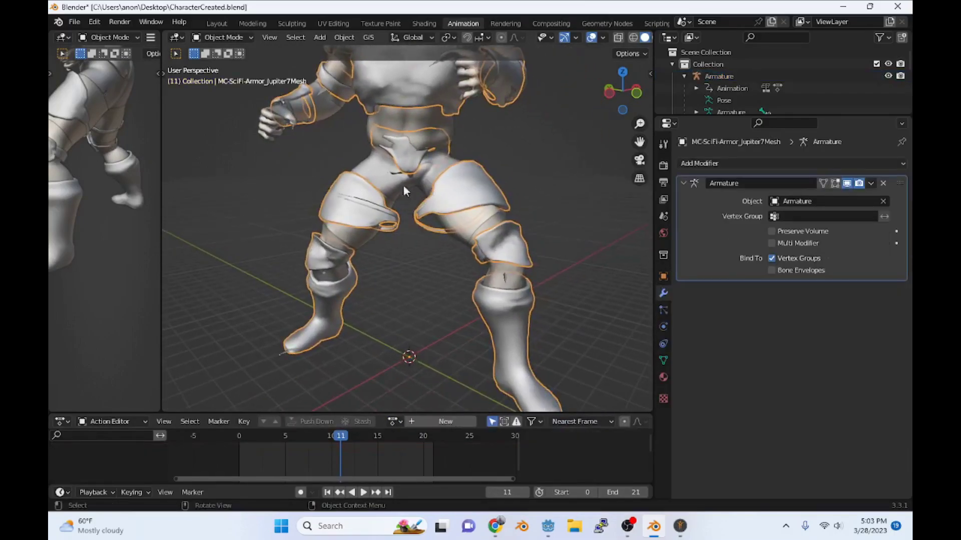
Step: Switch the armor mesh to Weight Paint mode and display the weights of its mixamorig:RightToeBase vertex group
click(222, 38)
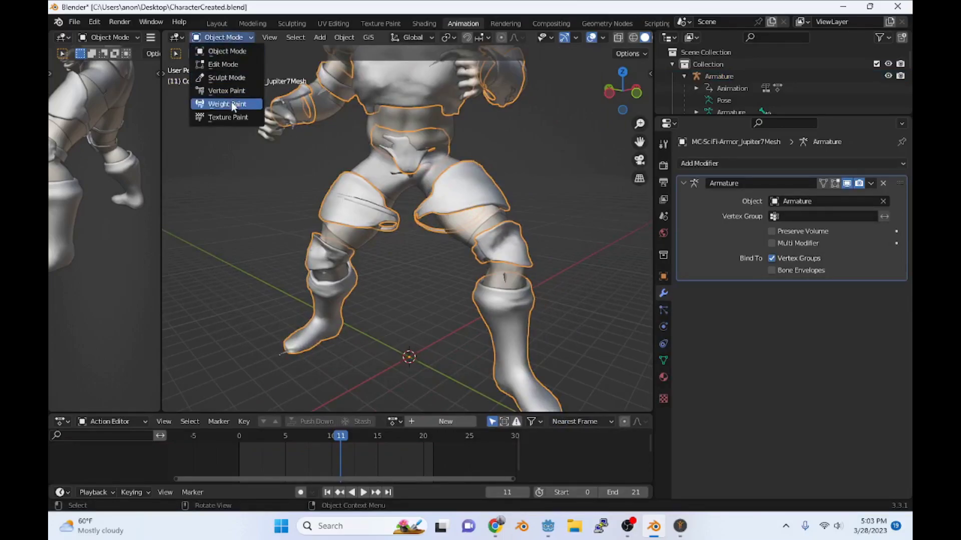
click(227, 104)
scroll(500, 176, up, 5)
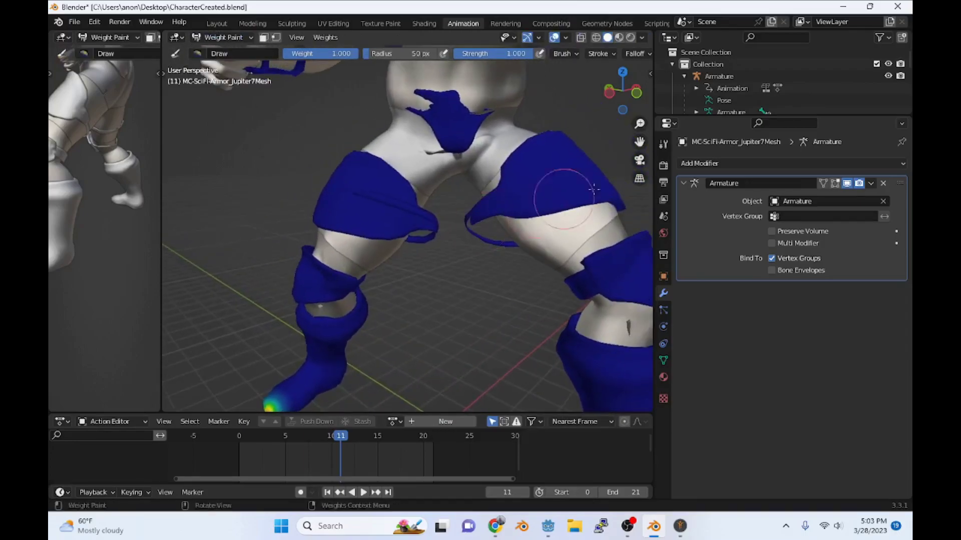
click(663, 361)
click(748, 242)
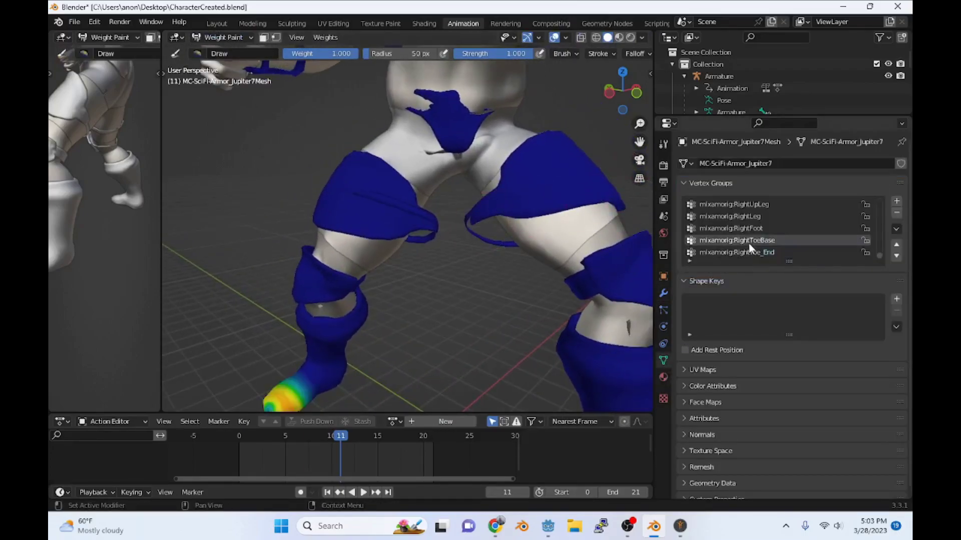
click(896, 245)
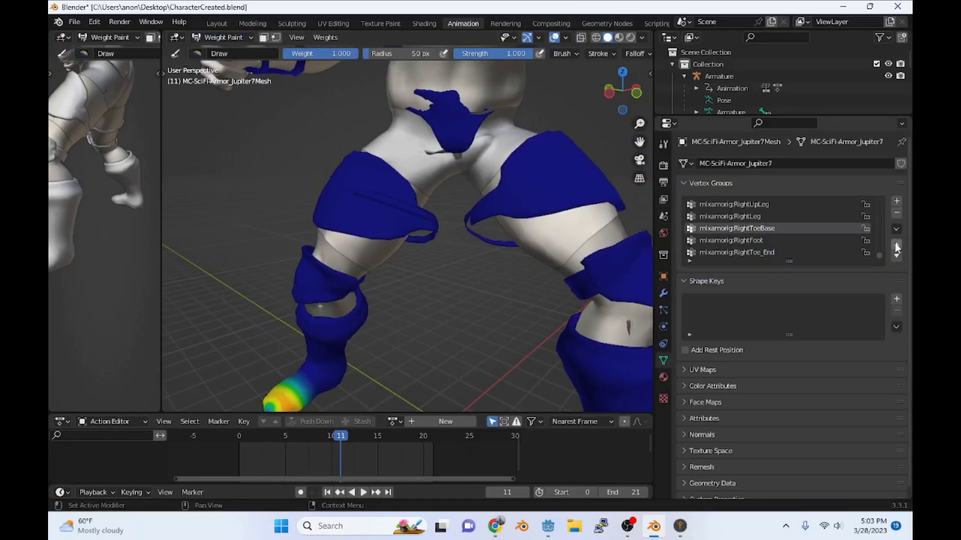
click(896, 256)
Step: Step through the armor's vertex groups to examine their weights, and make mixamorig:LeftUpLeg the active group
scroll(802, 230, up, 5)
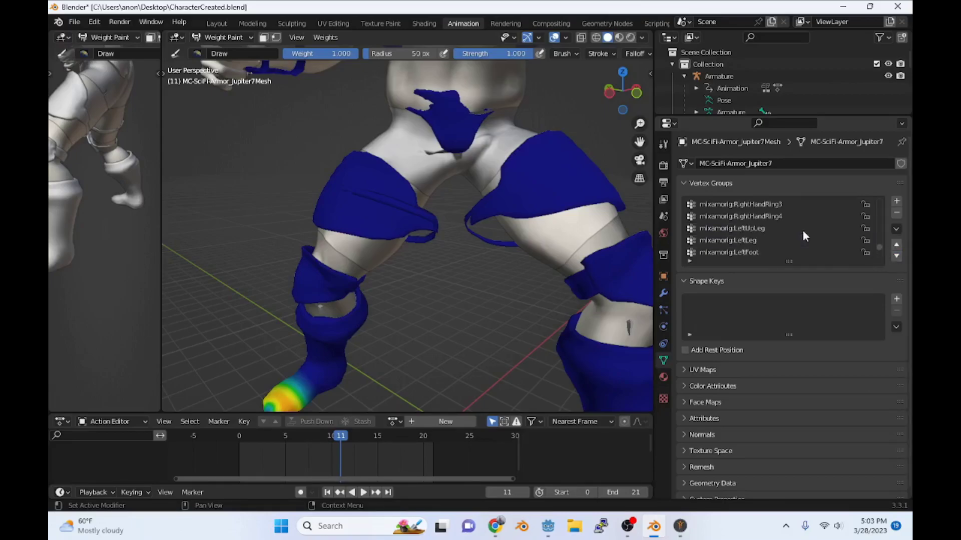
click(795, 230)
scroll(796, 230, up, 5)
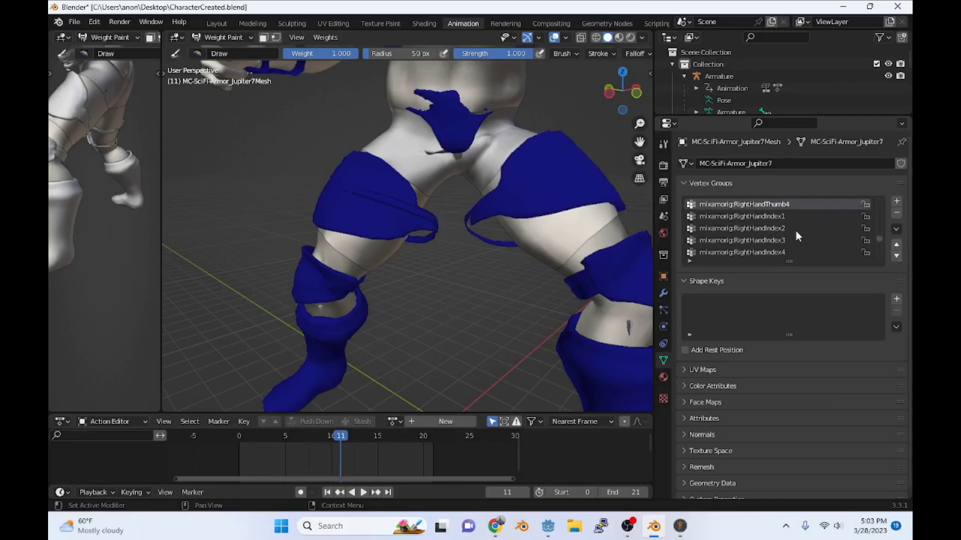
ctrl+scroll(795, 230, up, 20)
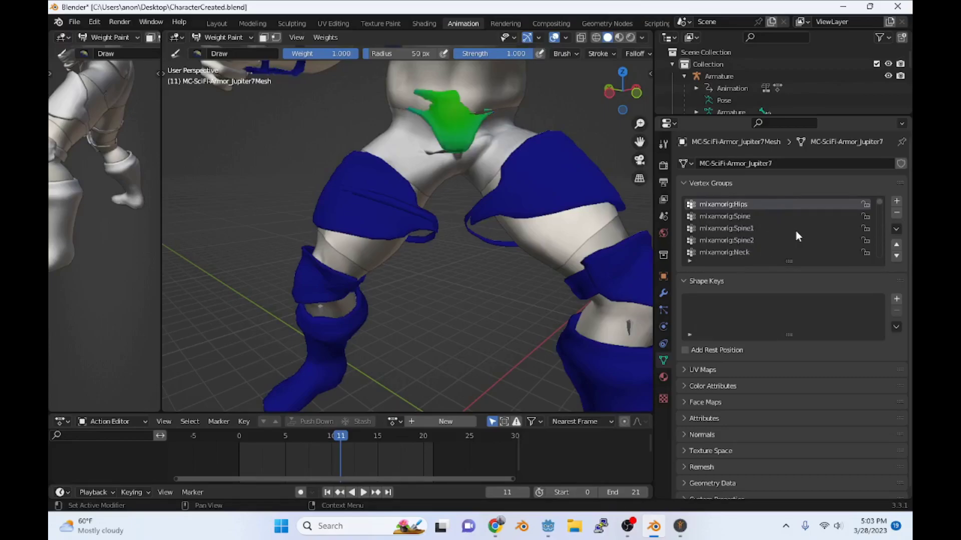
ctrl+scroll(798, 236, down, 20)
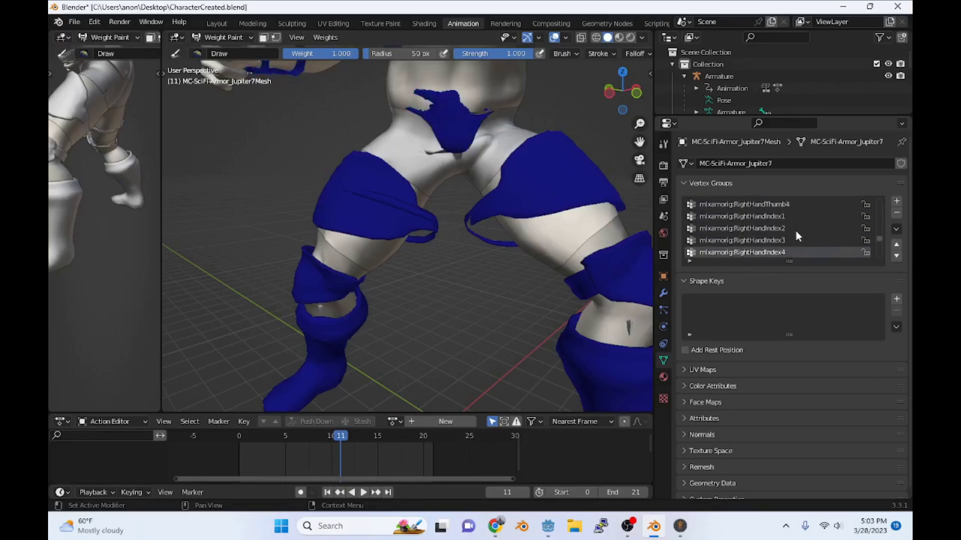
ctrl+scroll(796, 230, down, 15)
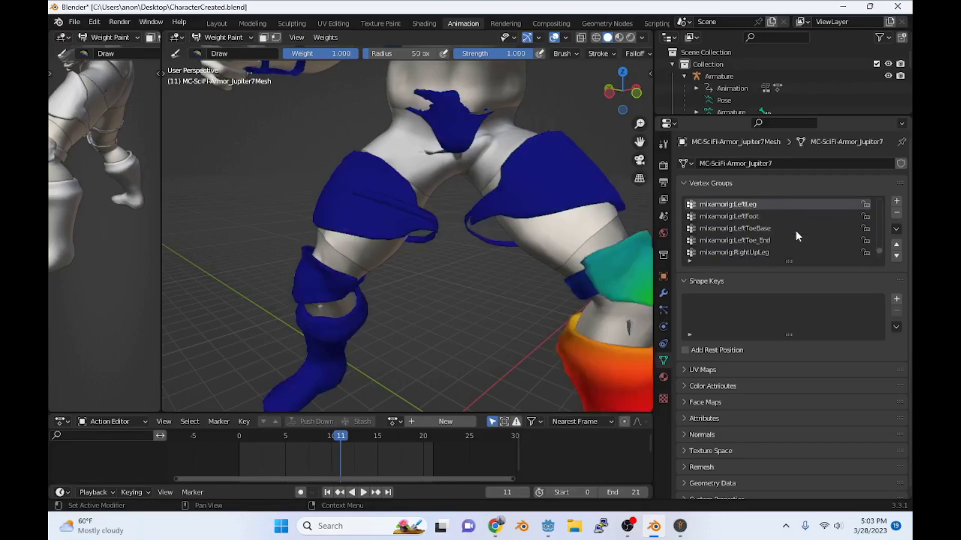
ctrl+scroll(796, 230, up, 1)
ctrl+scroll(796, 230, down, 1)
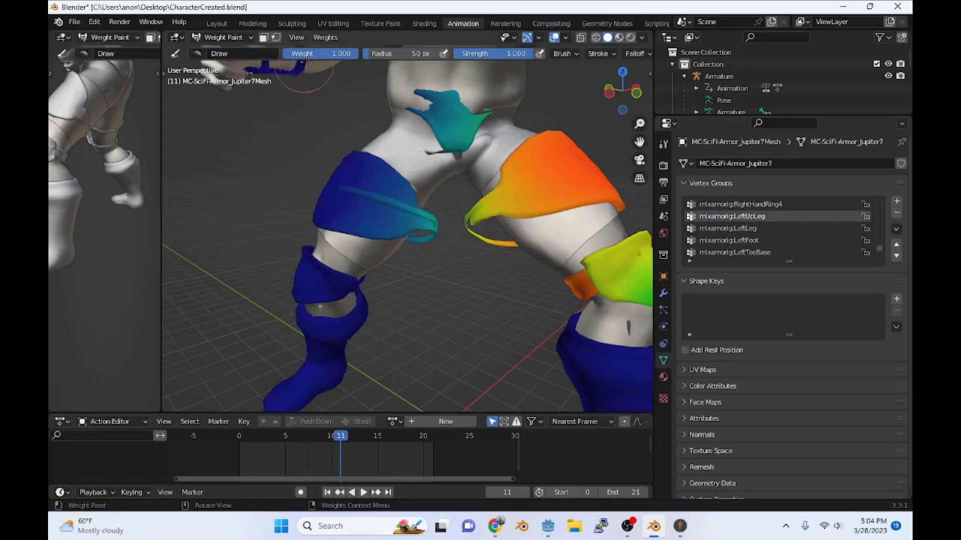
Step: Choose the Subtract brush and erase the LeftUpLeg weights from the right thigh plate and the groin armor
click(202, 54)
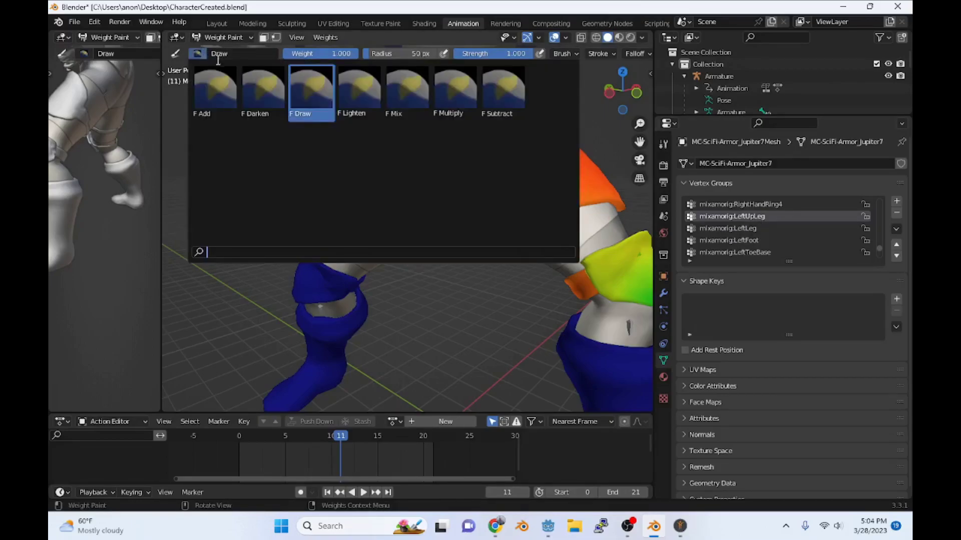
click(307, 106)
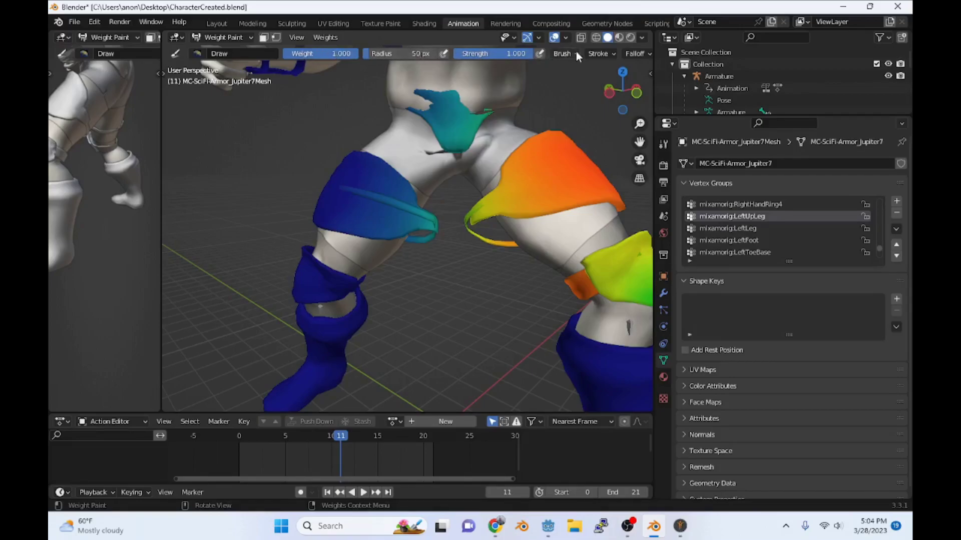
click(199, 53)
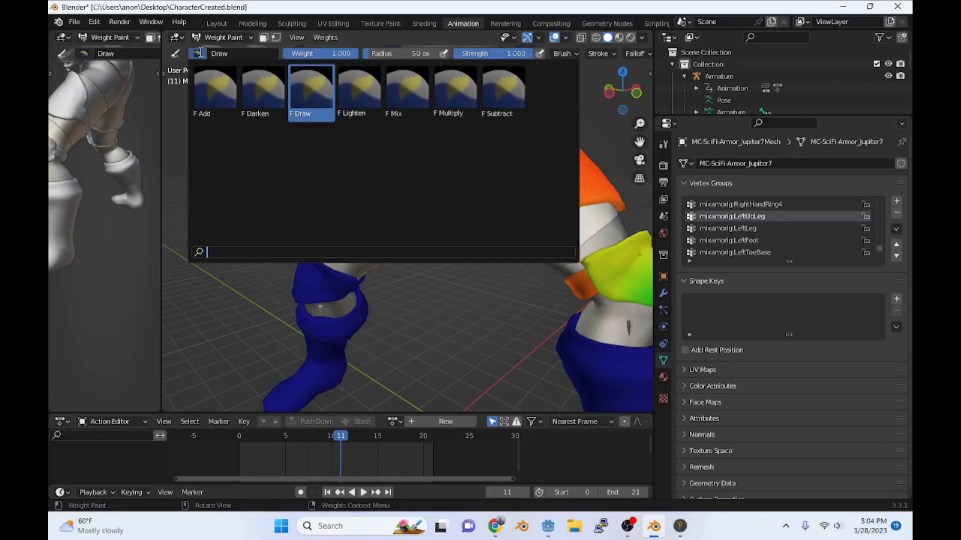
click(500, 93)
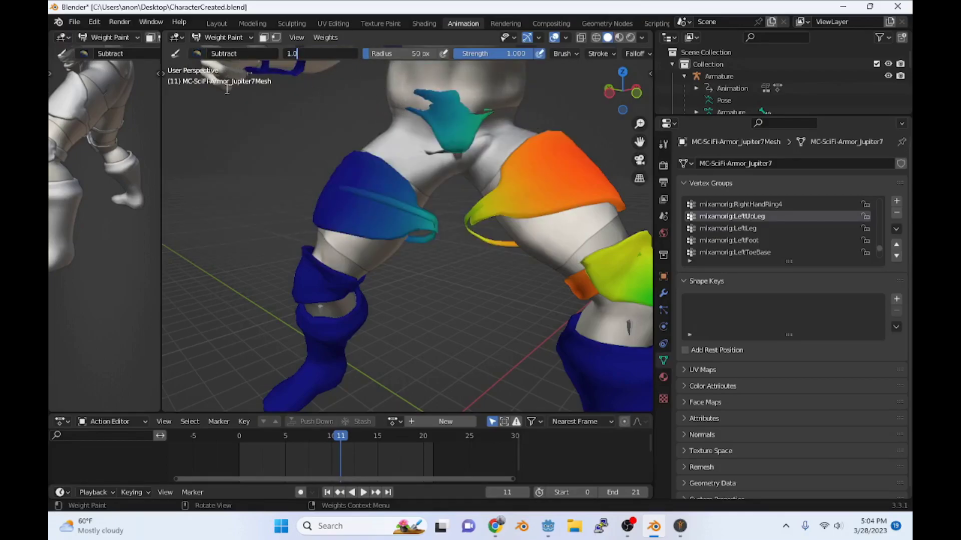
key(Return)
mouse_move(338, 170)
mouse_down()
mouse_move(394, 220)
mouse_move(424, 230)
mouse_move(365, 188)
mouse_move(354, 205)
mouse_move(376, 250)
mouse_move(458, 121)
mouse_move(480, 105)
mouse_move(523, 105)
mouse_move(398, 110)
mouse_move(403, 98)
mouse_move(516, 105)
mouse_up()
middle_drag(540, 95, 462, 173)
mouse_move(463, 173)
mouse_down()
mouse_move(420, 249)
mouse_move(347, 193)
mouse_move(329, 204)
mouse_move(338, 258)
mouse_move(439, 187)
mouse_move(474, 184)
mouse_up()
Step: Subtract the remaining LeftUpLeg weights from the strip of right thigh armor stretched between the legs
middle_drag(457, 250, 476, 94)
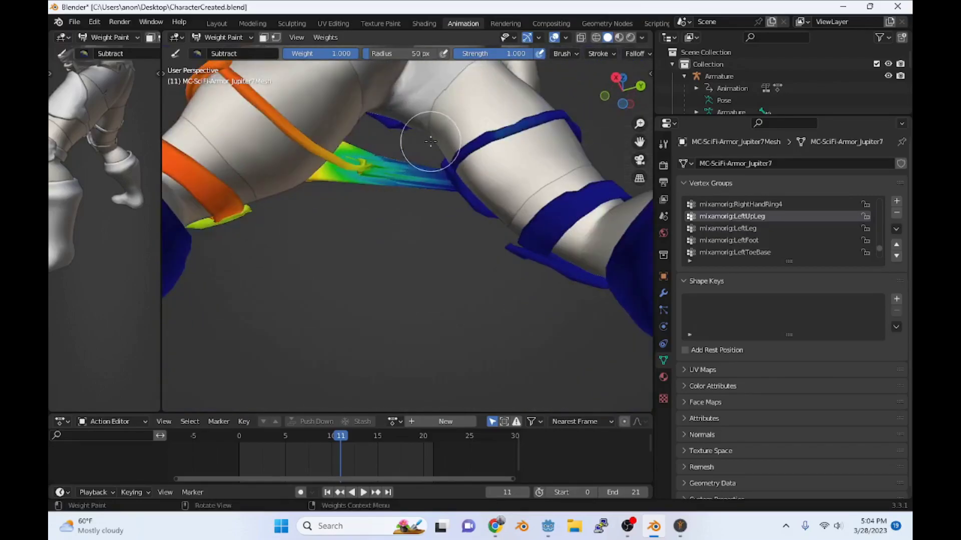
middle_drag(430, 142, 546, 208)
scroll(458, 202, up, 2)
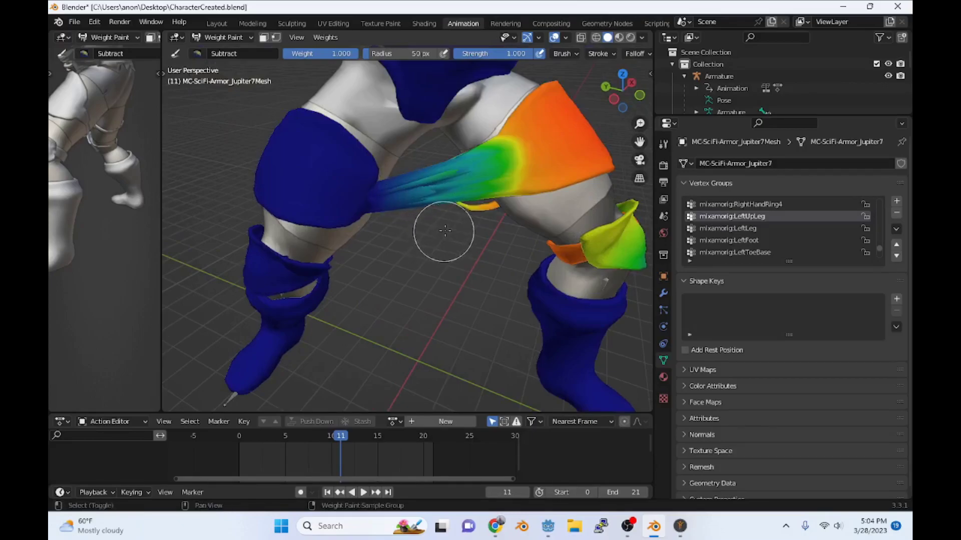
shift+middle_drag(442, 232, 368, 260)
drag(380, 253, 436, 247)
scroll(429, 231, up, 3)
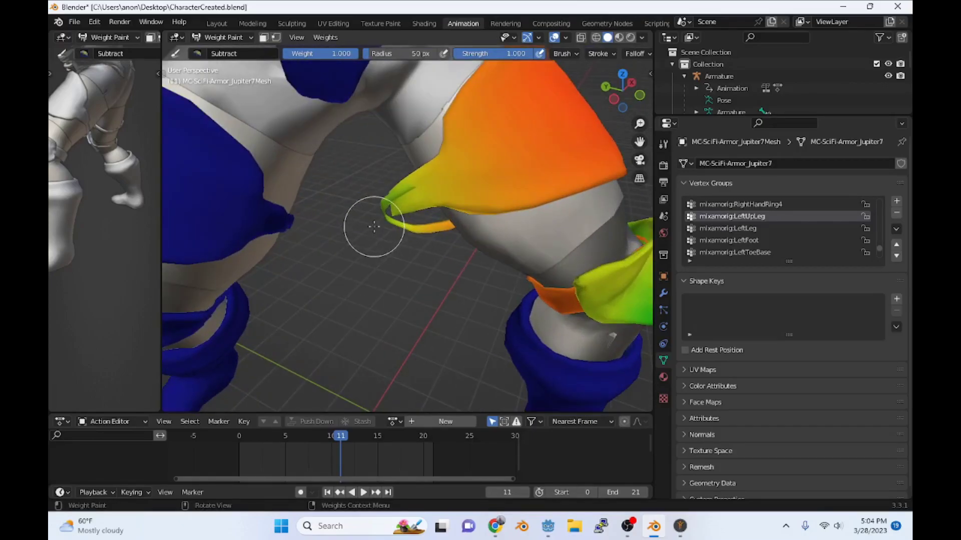
Step: Switch to the Add brush and paint LeftUpLeg weight at 1.000 over the left thigh plate and its strap
click(206, 54)
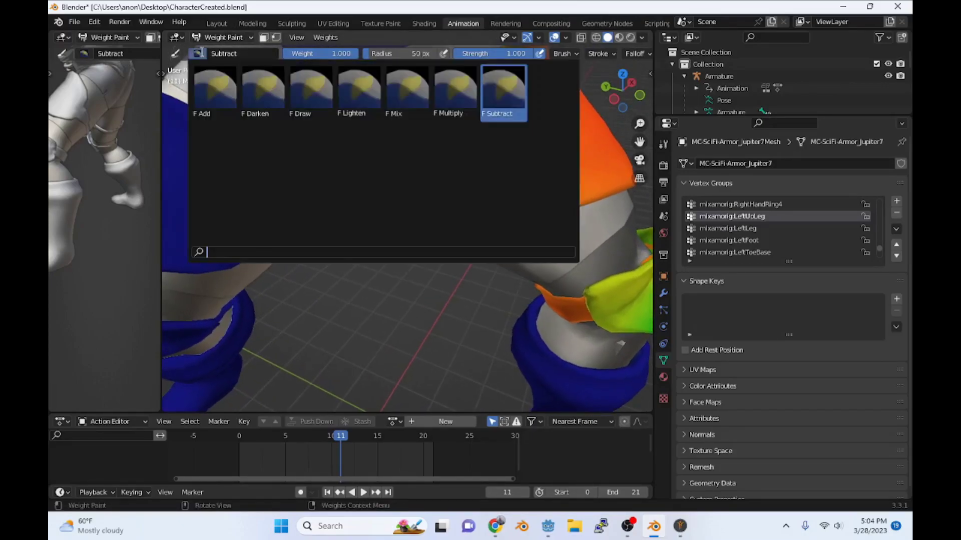
click(214, 90)
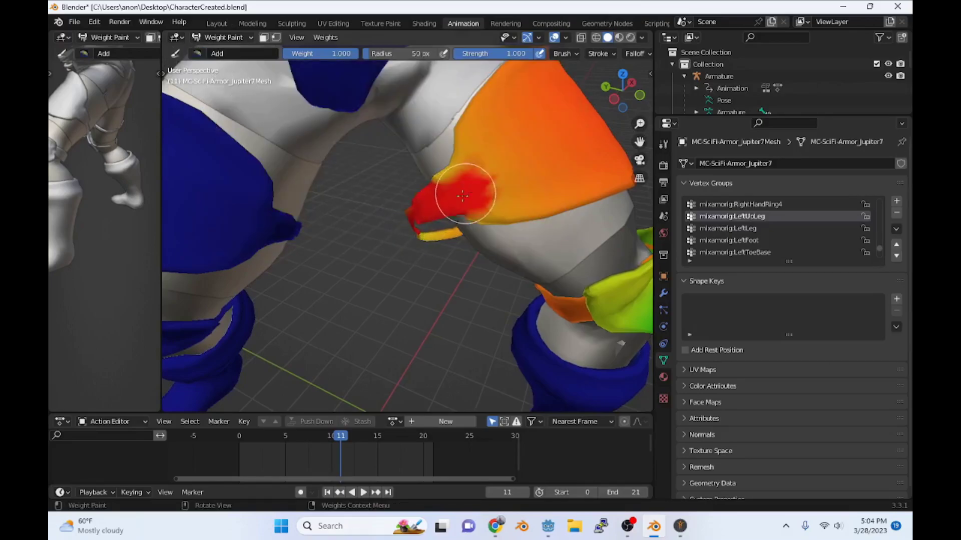
mouse_move(454, 202)
mouse_down()
mouse_move(477, 127)
mouse_move(501, 120)
mouse_move(529, 192)
mouse_move(593, 179)
mouse_move(537, 172)
mouse_move(493, 130)
mouse_move(427, 175)
mouse_move(431, 244)
mouse_move(413, 243)
mouse_move(433, 231)
mouse_up()
mouse_move(434, 231)
middle_down()
mouse_move(429, 225)
mouse_move(450, 279)
mouse_move(324, 236)
mouse_move(314, 245)
middle_up()
mouse_move(314, 245)
mouse_down()
mouse_move(265, 215)
mouse_move(275, 205)
mouse_up()
mouse_move(274, 204)
middle_down()
mouse_move(375, 208)
mouse_move(332, 204)
mouse_move(350, 215)
mouse_move(371, 207)
middle_up()
scroll(370, 207, up, 6)
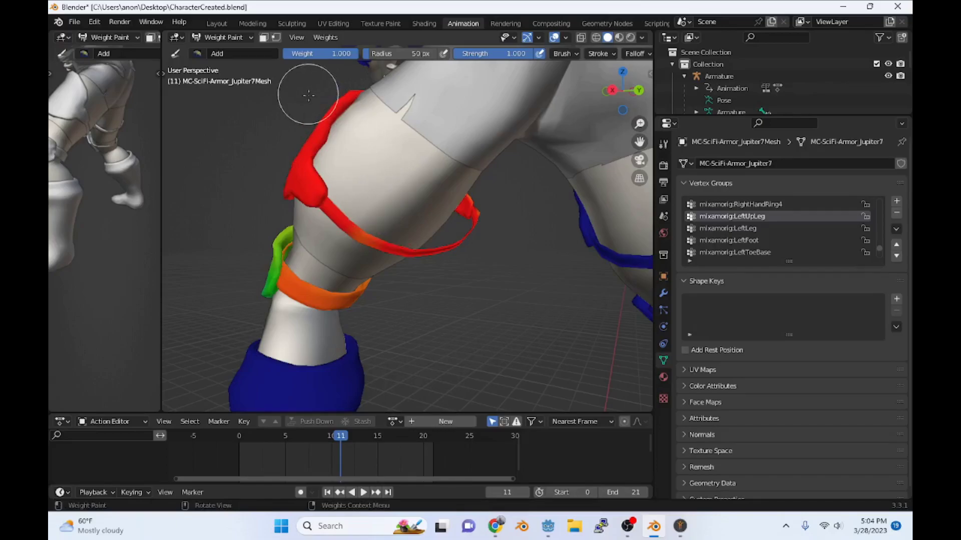
Step: Activate the mixamorig:RightUpLeg vertex group and subtract its weights from the inner strap of the left thigh armor
ctrl+scroll(765, 235, down, 2)
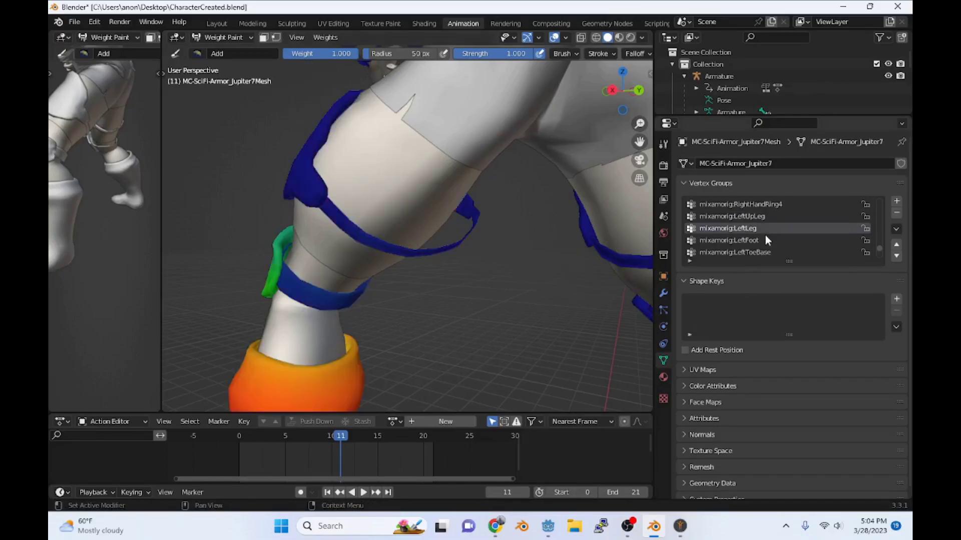
ctrl+scroll(764, 235, up, 3)
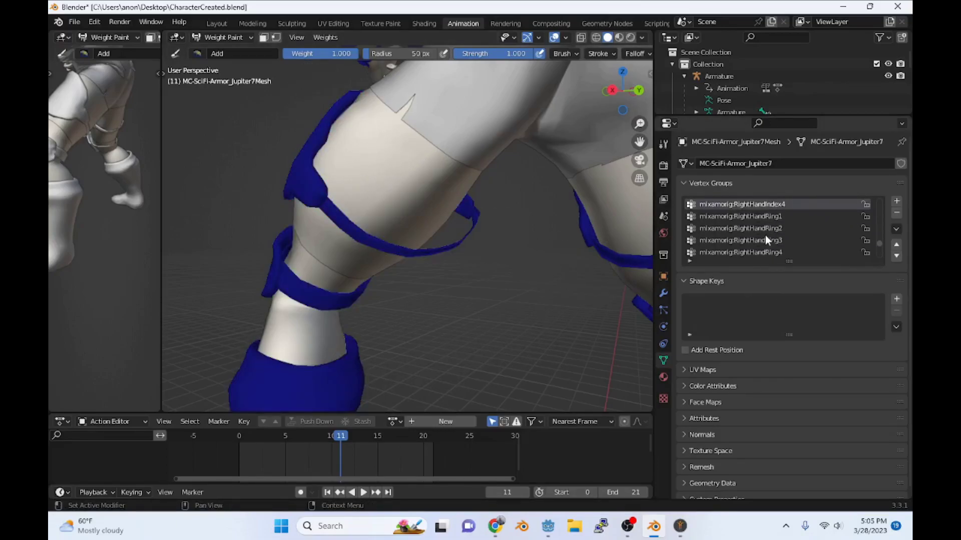
ctrl+scroll(765, 235, up, 2)
ctrl+scroll(765, 235, down, 3)
ctrl+scroll(764, 235, down, 8)
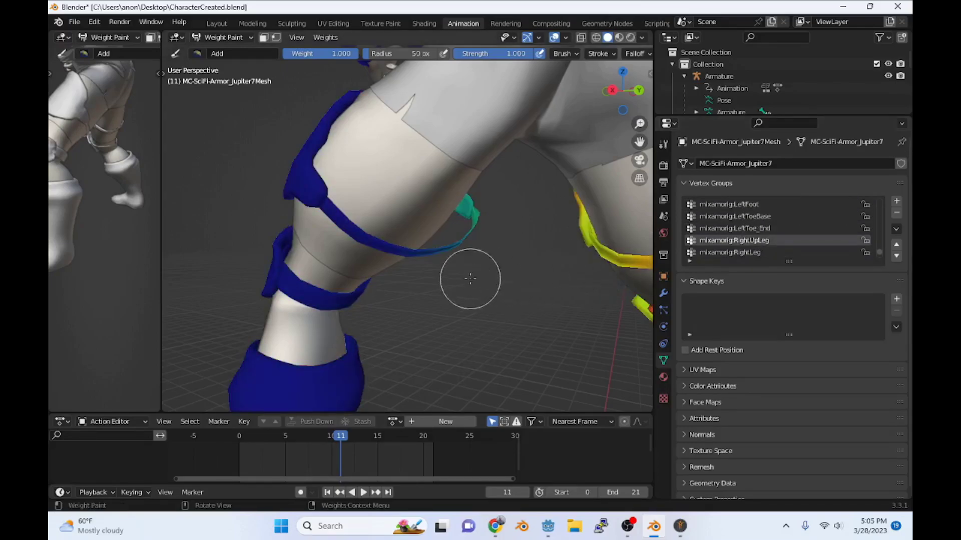
middle_drag(461, 270, 443, 275)
click(213, 64)
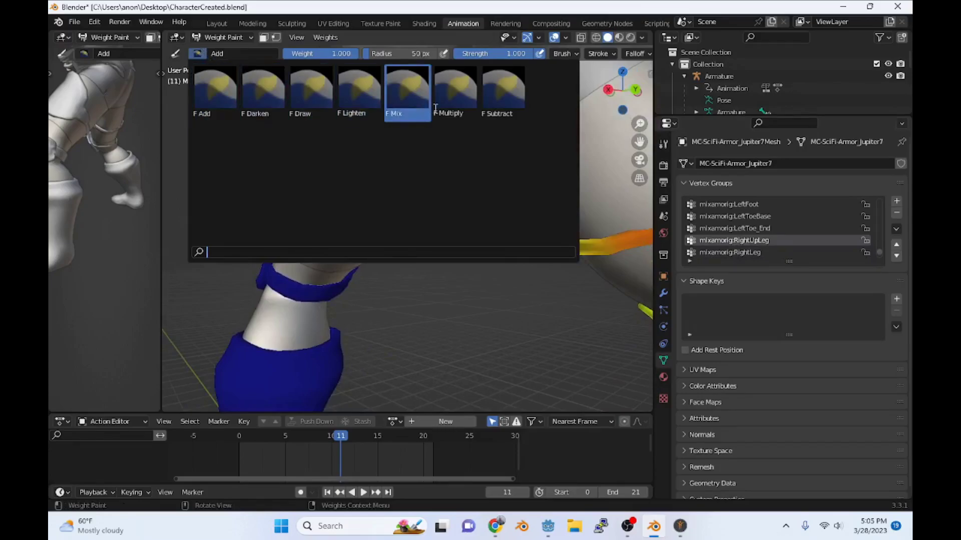
click(496, 97)
mouse_move(431, 189)
mouse_down()
mouse_move(424, 236)
mouse_move(413, 222)
mouse_move(358, 233)
mouse_up()
Step: Continue subtracting stray RightUpLeg weights from the armor, working from other viewing angles
mouse_move(357, 232)
middle_down()
mouse_move(426, 260)
mouse_move(488, 337)
middle_up()
scroll(550, 300, down, 4)
middle_drag(607, 260, 483, 205)
mouse_move(483, 205)
mouse_down()
mouse_move(398, 173)
mouse_move(386, 189)
mouse_move(386, 175)
mouse_move(418, 146)
mouse_move(437, 166)
mouse_move(426, 187)
mouse_move(414, 178)
mouse_move(428, 146)
mouse_move(390, 204)
mouse_move(320, 115)
mouse_move(318, 149)
mouse_move(294, 115)
mouse_move(313, 103)
mouse_up()
mouse_move(317, 107)
middle_down()
mouse_move(275, 129)
mouse_move(319, 146)
mouse_move(382, 105)
mouse_move(360, 115)
middle_up()
mouse_move(293, 188)
mouse_down()
mouse_move(300, 175)
mouse_move(264, 196)
mouse_move(287, 176)
mouse_up()
middle_drag(317, 156, 429, 154)
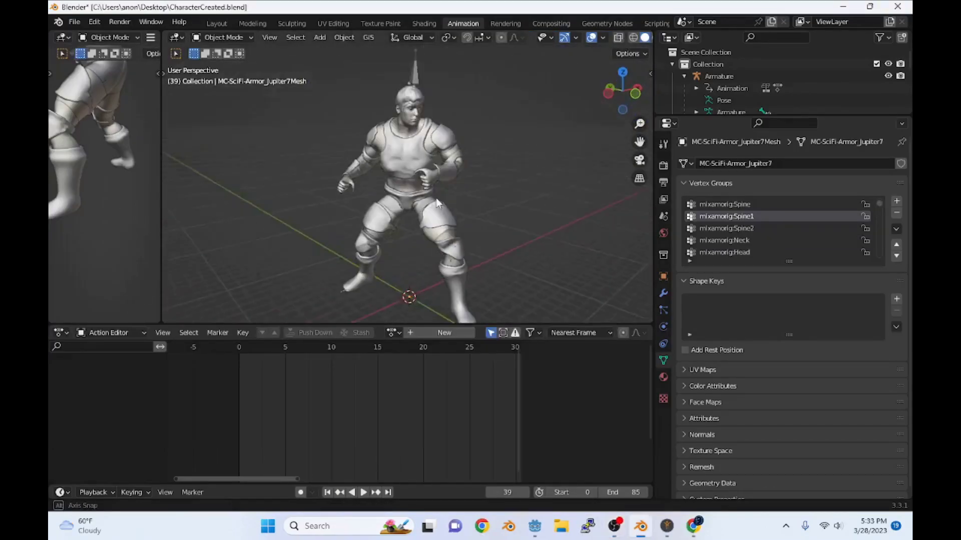
Step: Inspect the armored character from the front and side, and enlarge the Action Editor area below the viewport
middle_drag(436, 201, 431, 265)
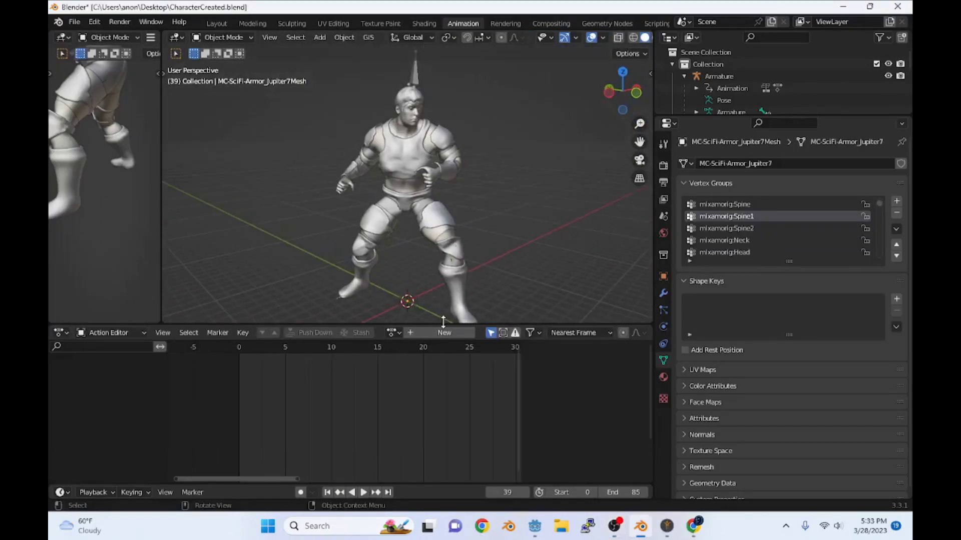
drag(443, 322, 443, 440)
scroll(420, 246, up, 3)
middle_drag(408, 240, 425, 219)
drag(377, 438, 377, 298)
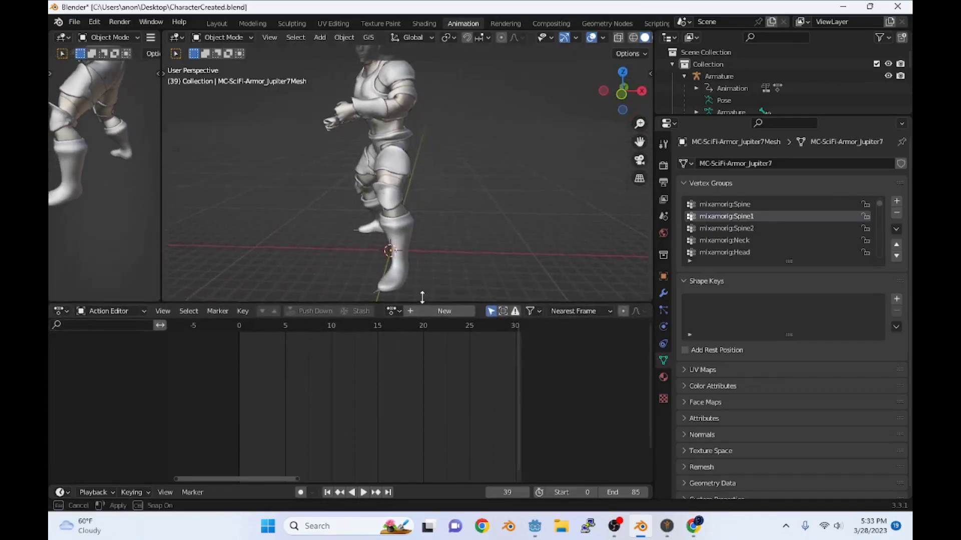
click(111, 306)
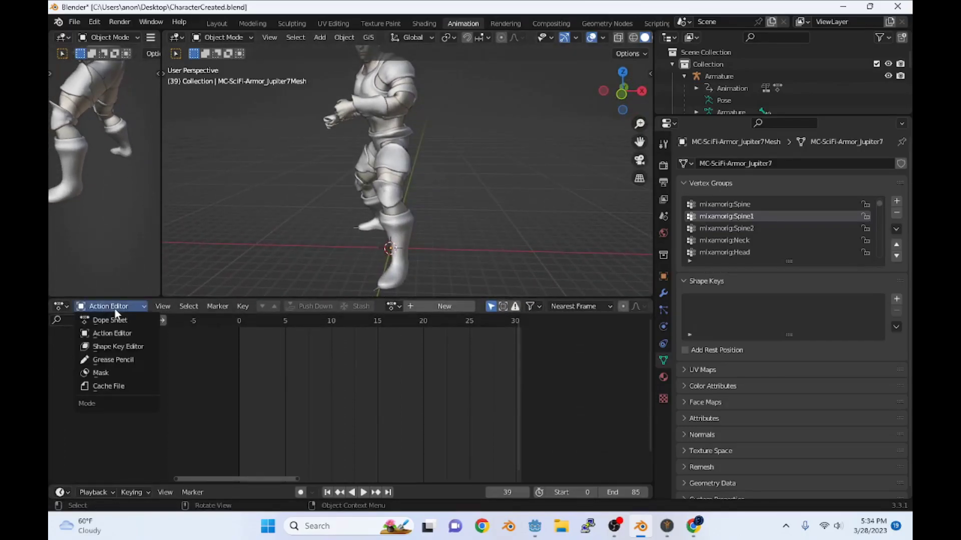
click(131, 331)
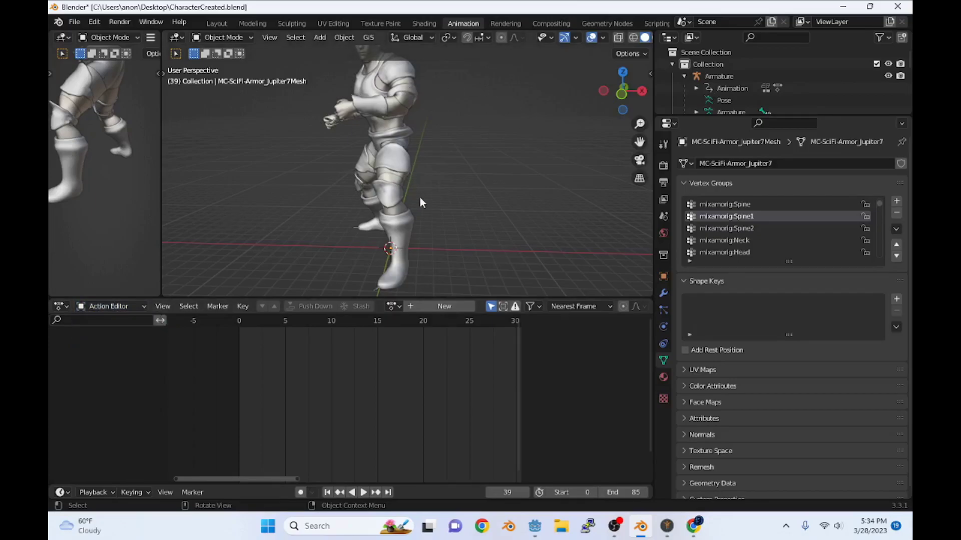
Step: Select the armature and play its jumping action to check how the armor follows the body
click(403, 167)
middle_drag(404, 166, 409, 223)
click(417, 110)
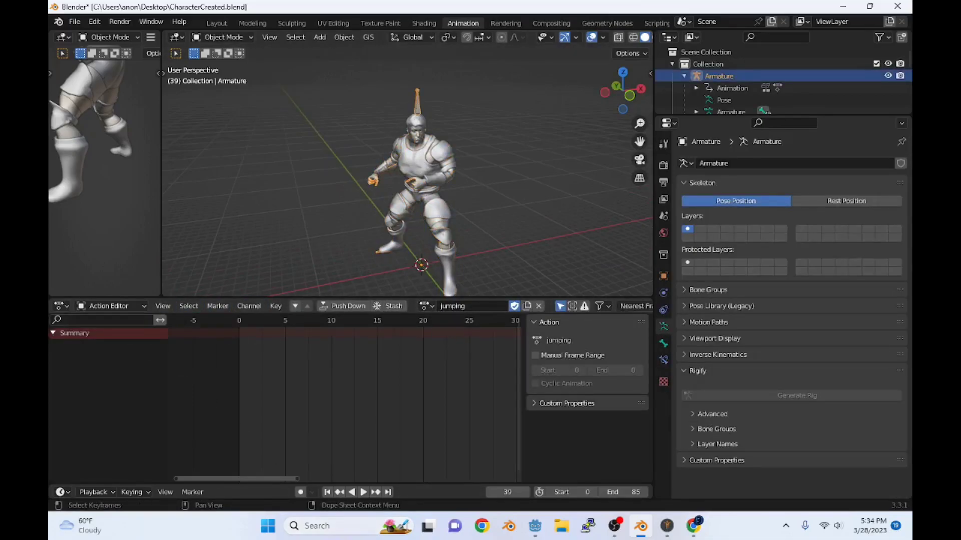
click(369, 493)
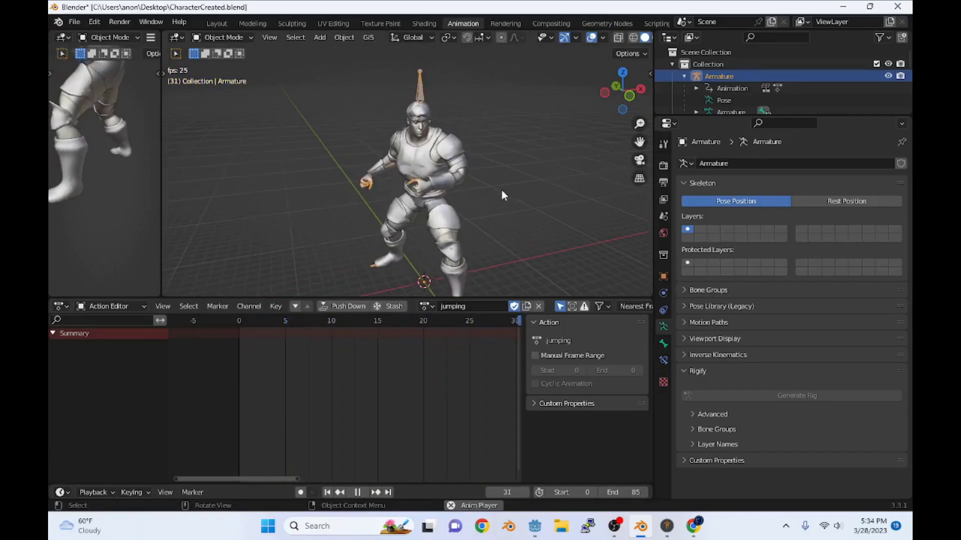
middle_drag(501, 191, 510, 169)
Step: Preview the playing animation in Material Preview, return to Solid shading, and stop playback at frame 0
key(z)
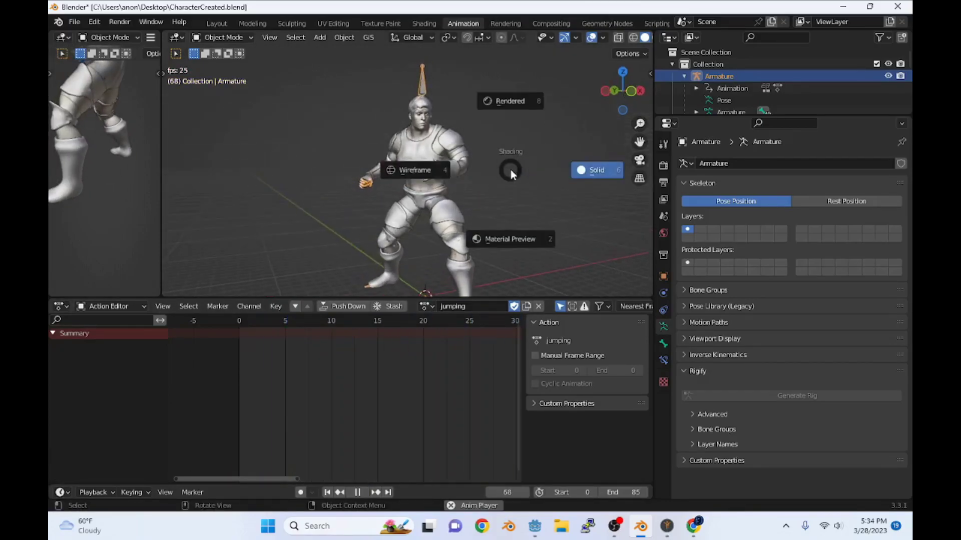
click(493, 269)
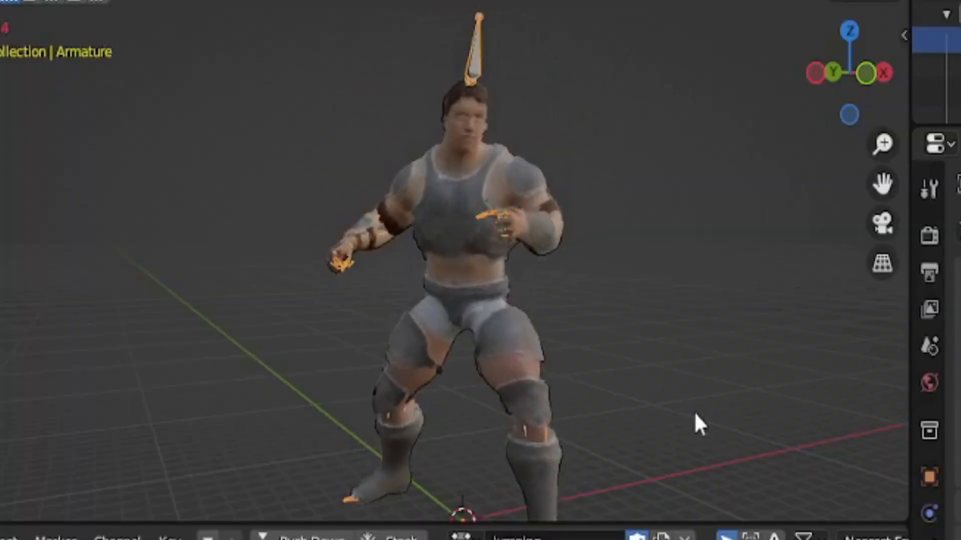
key(z)
click(881, 400)
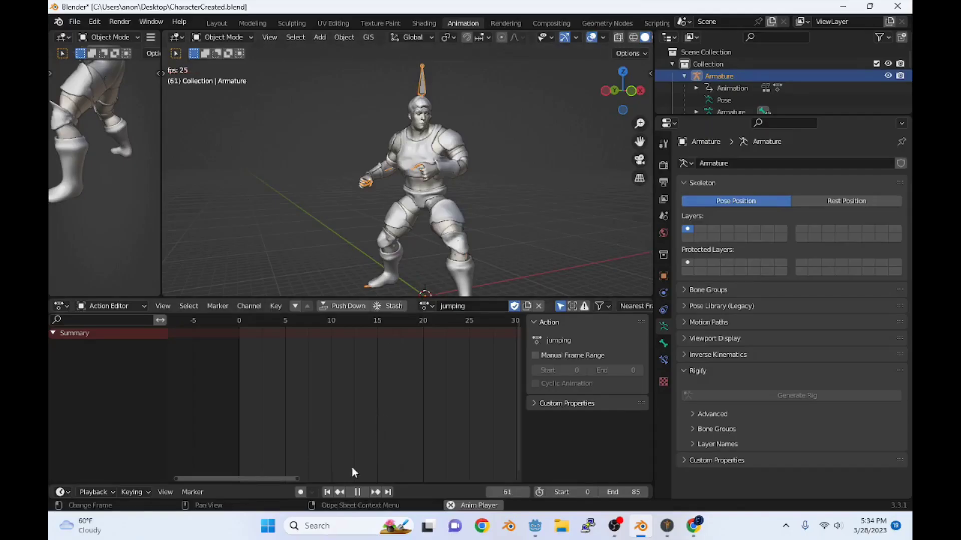
click(357, 492)
click(236, 321)
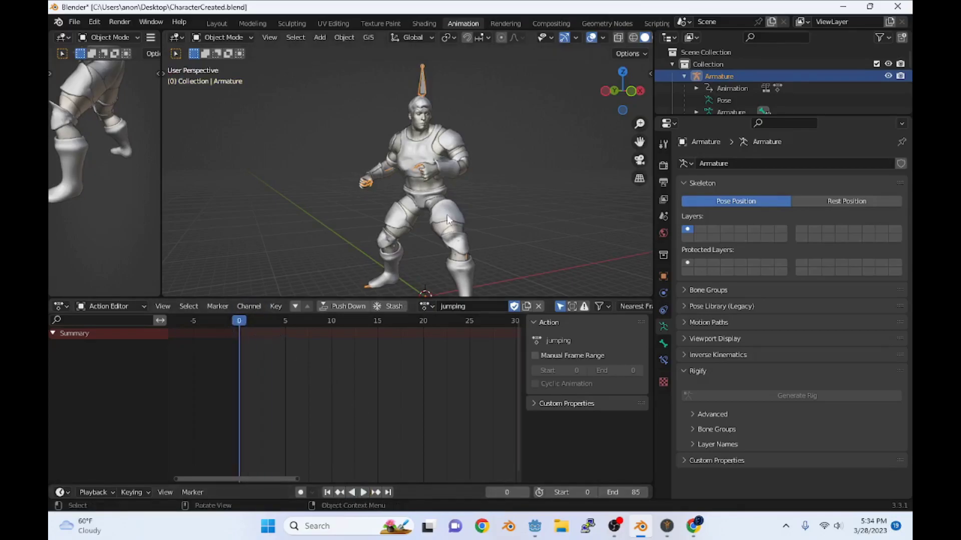
Step: Deselect the armature and open the glTF 2.0 export settings with the Include options expanded
scroll(460, 210, down, 5)
middle_drag(473, 149, 449, 166)
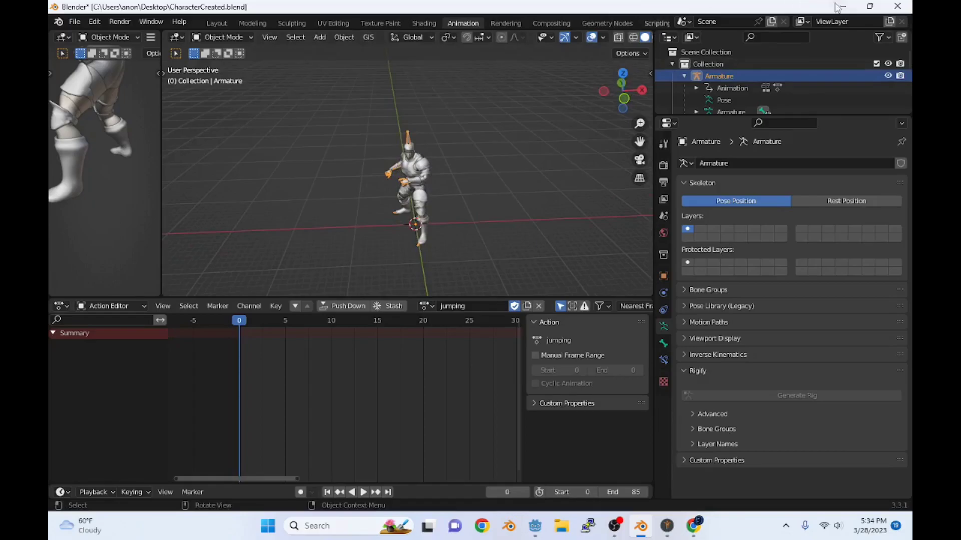
click(463, 176)
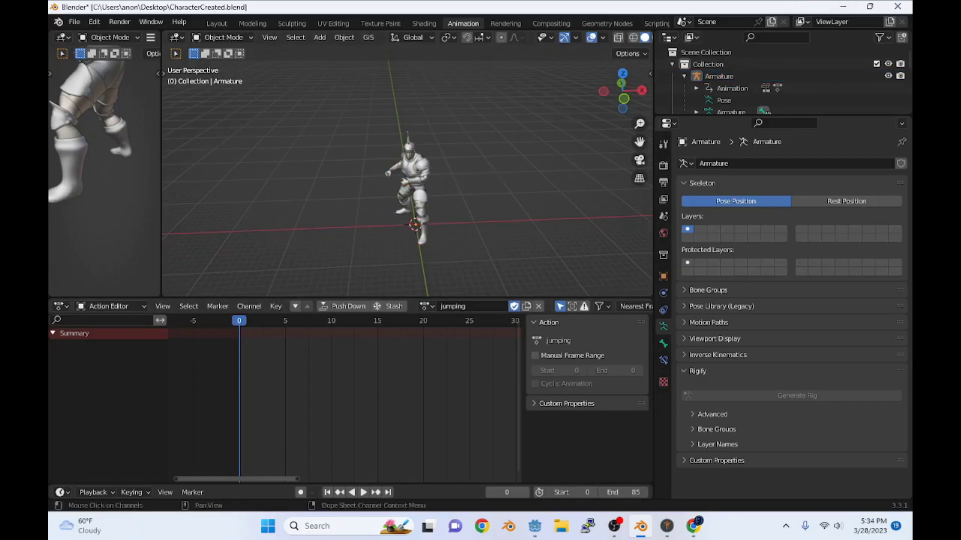
key(alt+Tab)
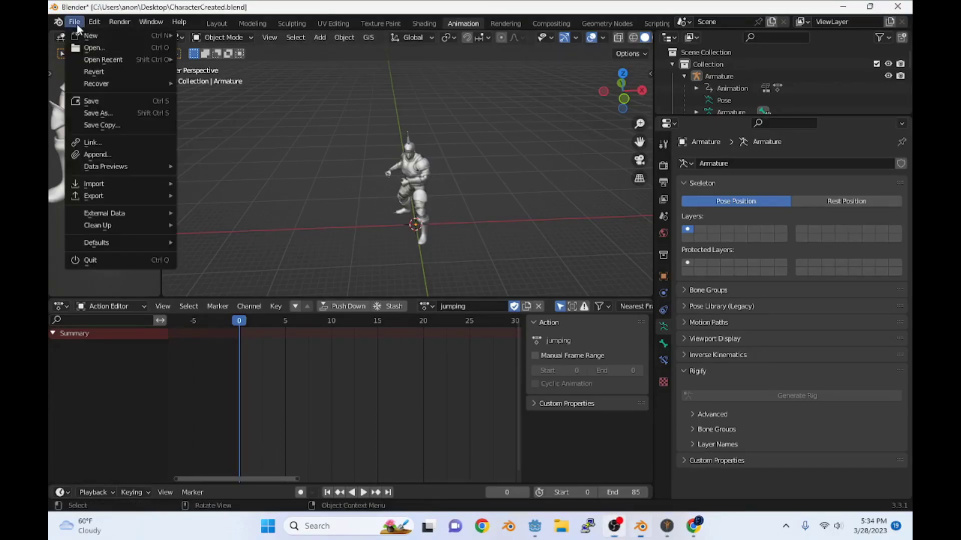
mouse_move(101, 196)
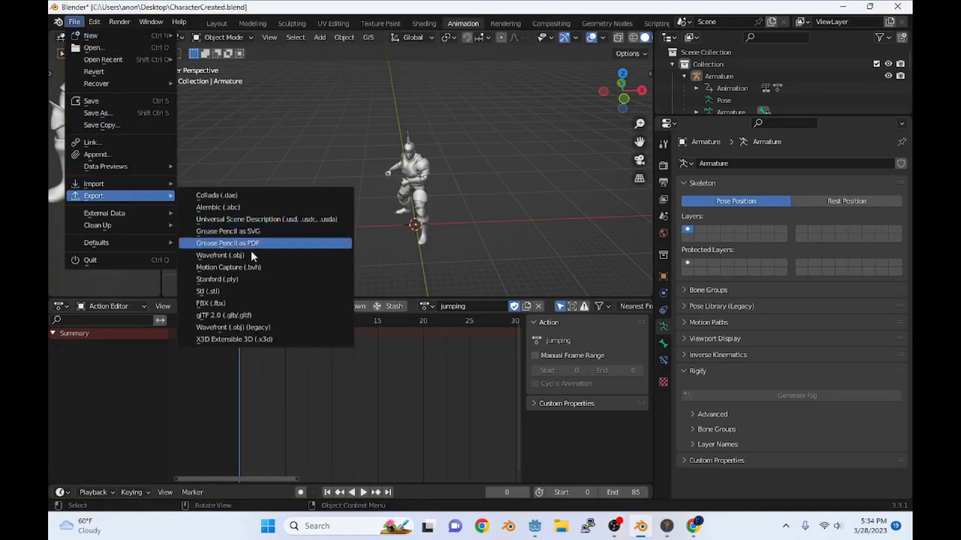
click(238, 315)
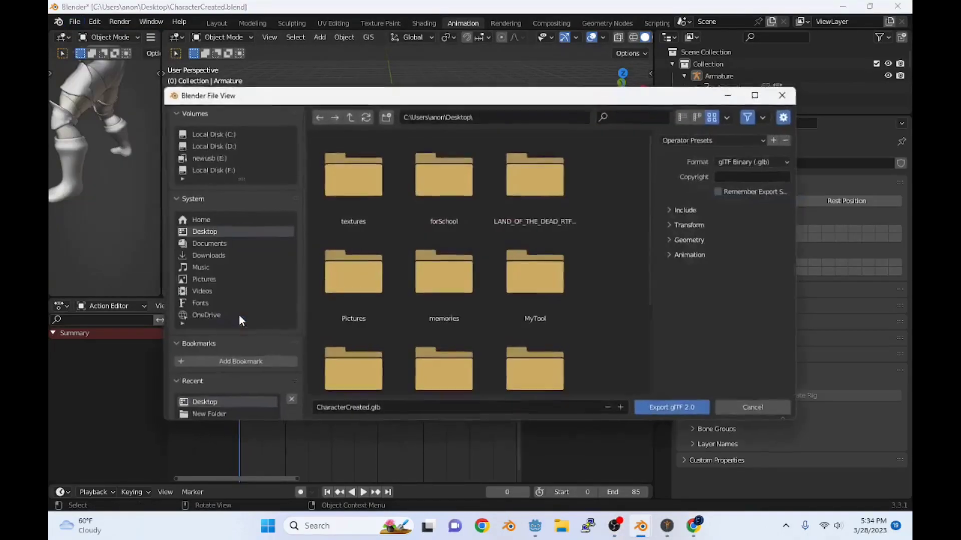
click(705, 210)
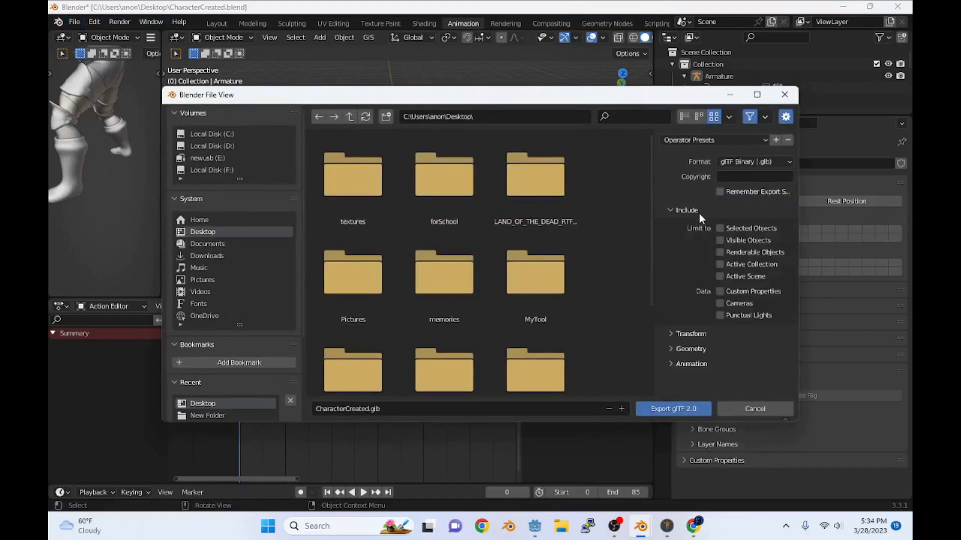
Step: Name the glTF export file CharacterWithArmor.glb
click(388, 408)
click(369, 409)
key(BackSpace)
key(BackSpace)
key(BackSpace)
key(BackSpace)
key(BackSpace)
key(BackSpace)
key(BackSpace)
key(BackSpace)
key(BackSpace)
key(BackSpace)
key(BackSpace)
key(BackSpace)
key(BackSpace)
key(BackSpace)
key(BackSpace)
text(haracterWithArmor)
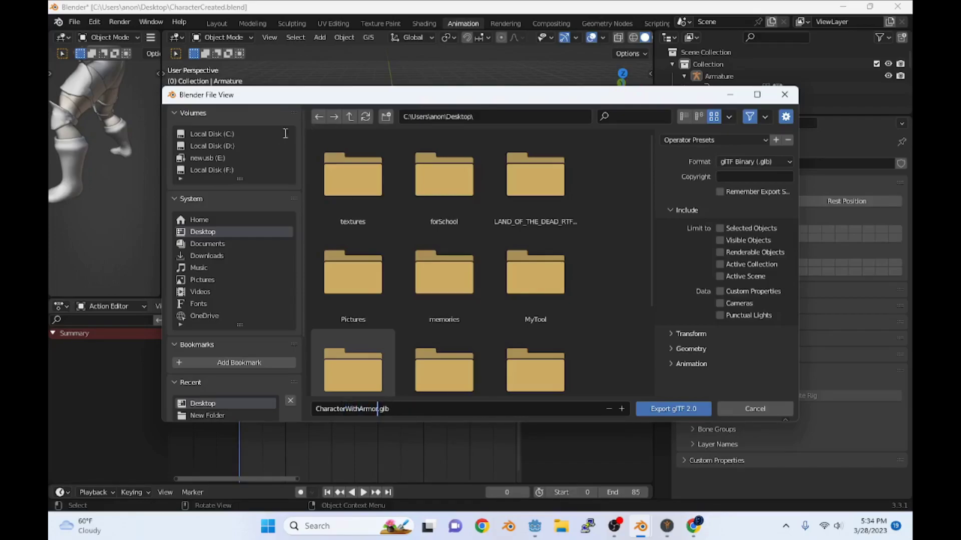
click(349, 226)
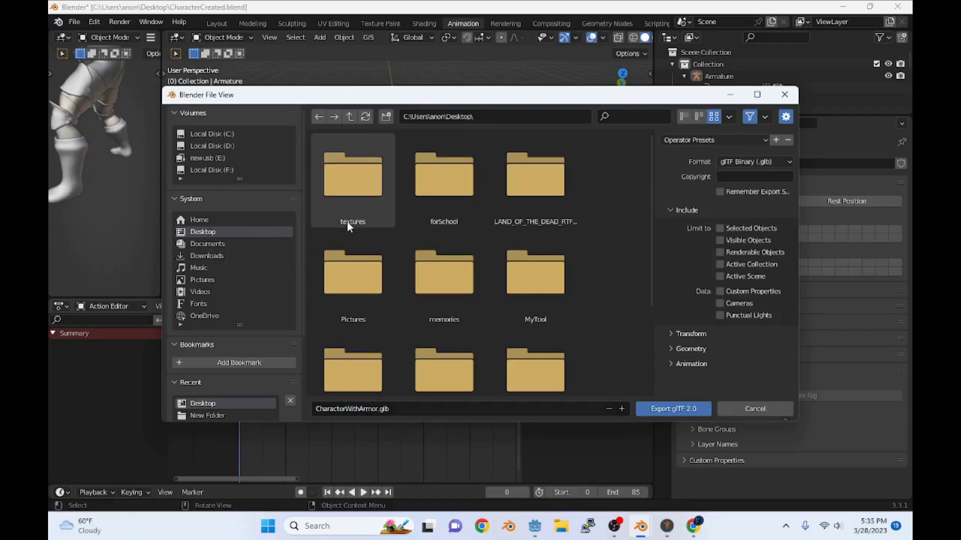
Step: Create a CharacterWitharmor folder inside Documents\StateMachine and export the glTF file into it
click(210, 244)
double_click(378, 203)
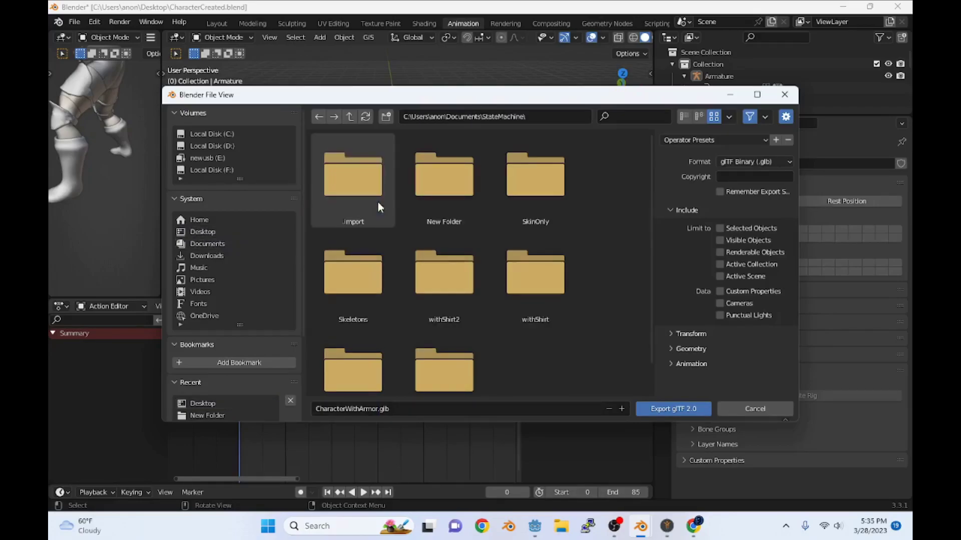
right_click(519, 370)
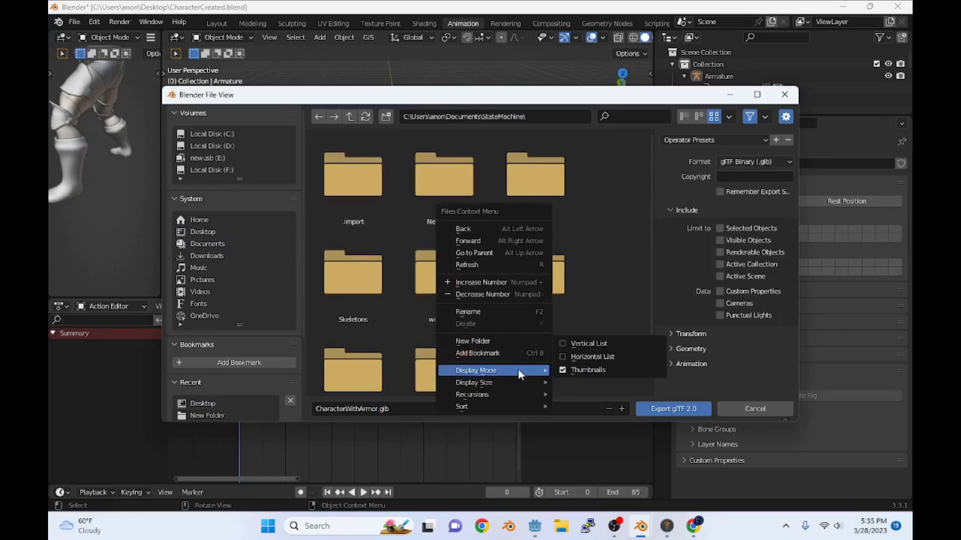
right_click(532, 353)
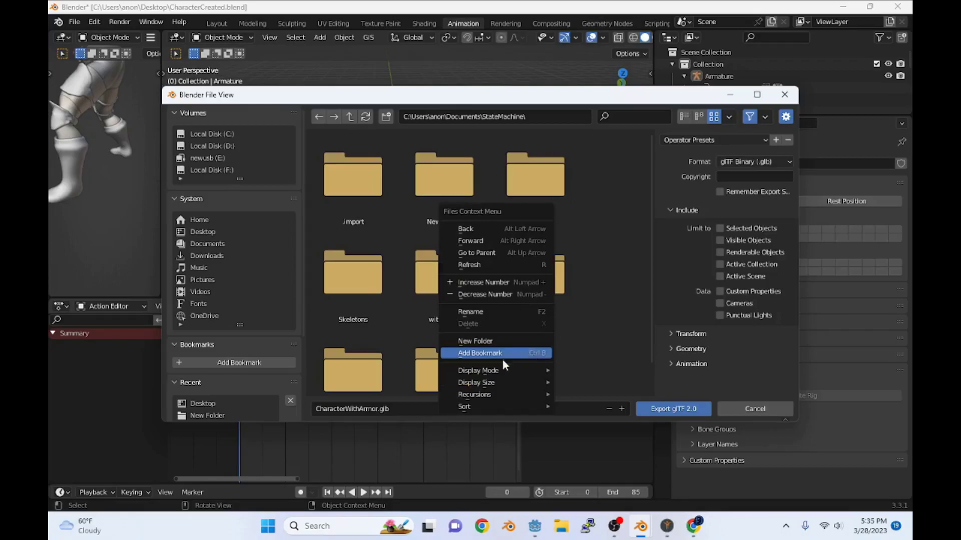
click(501, 341)
key(BackSpace)
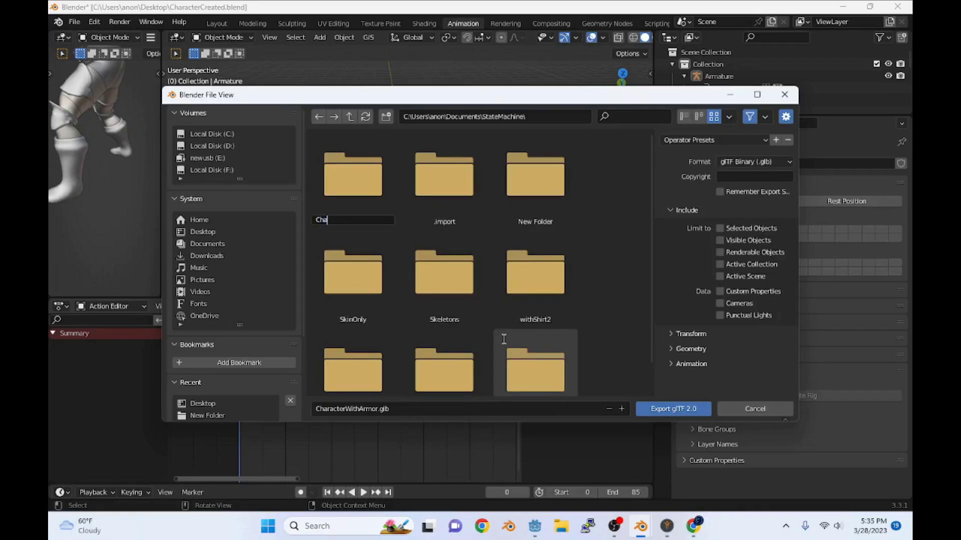
text(CharacterWitharmor)
key(Return)
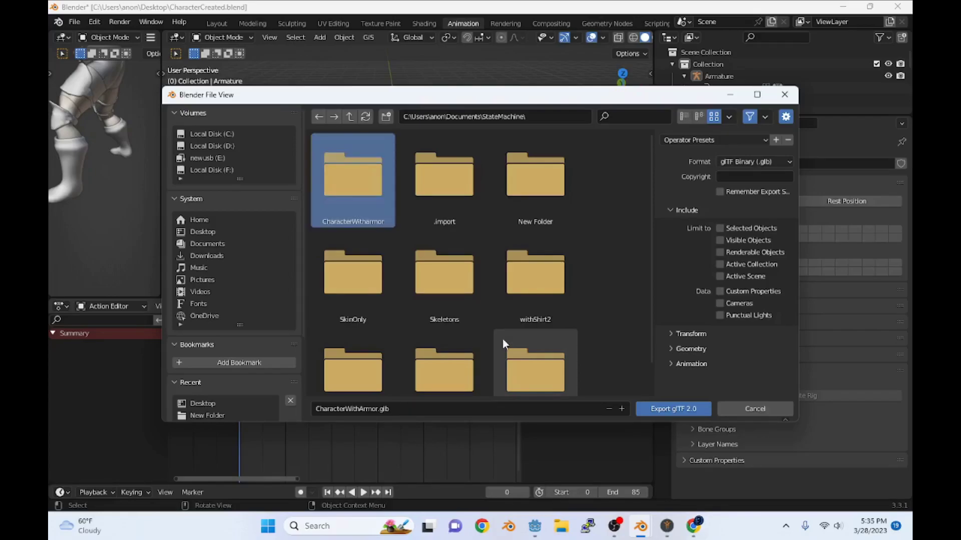
double_click(360, 179)
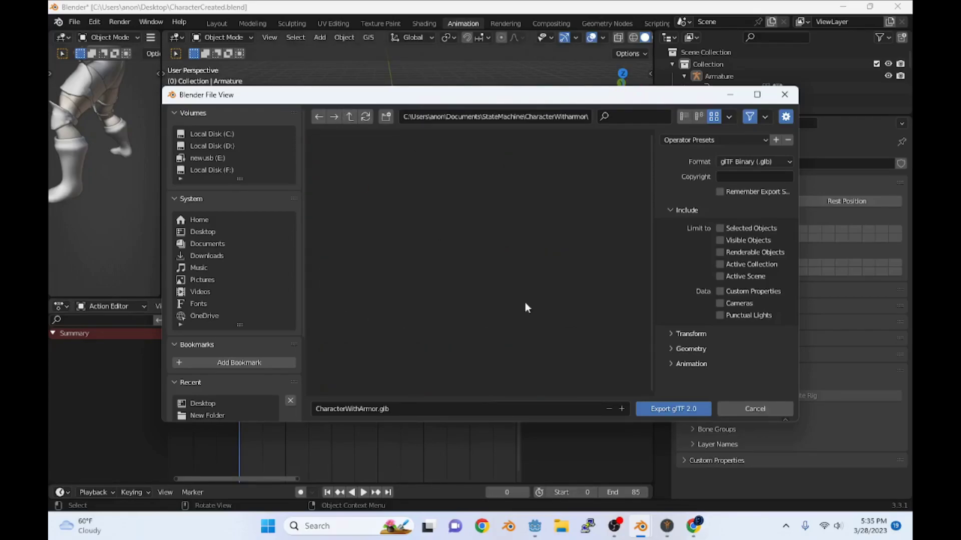
click(670, 406)
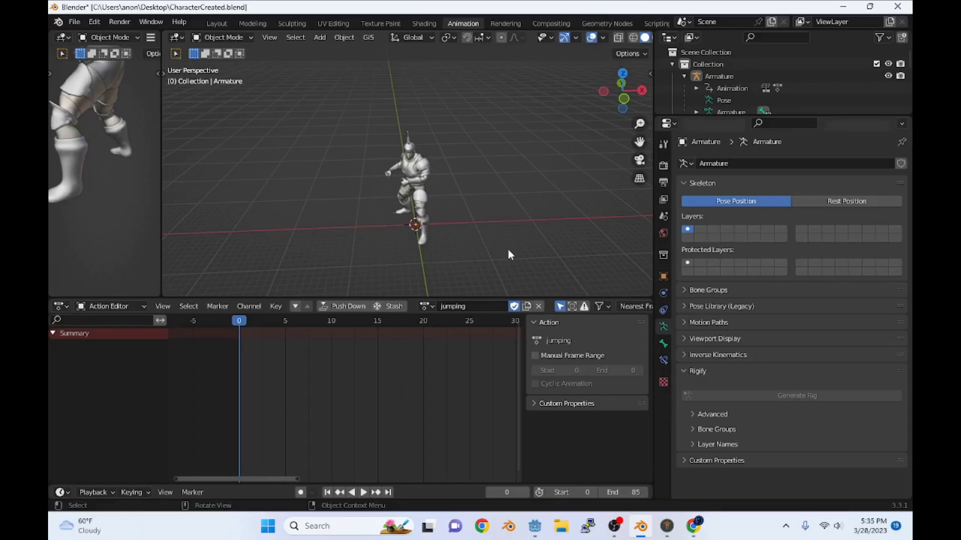
Step: Switch to the StateMachine project in Godot and start a new scene with a 3D Scene root node
click(844, 7)
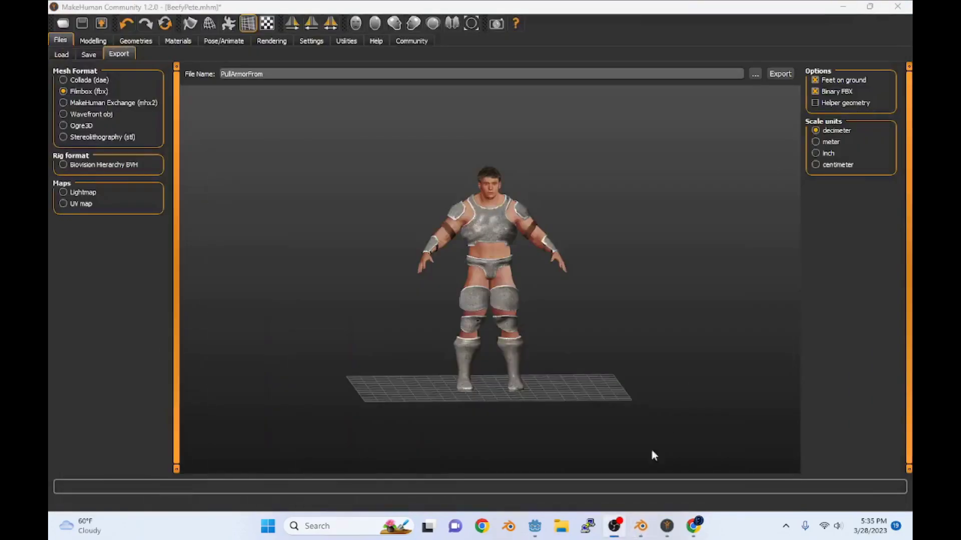
click(843, 7)
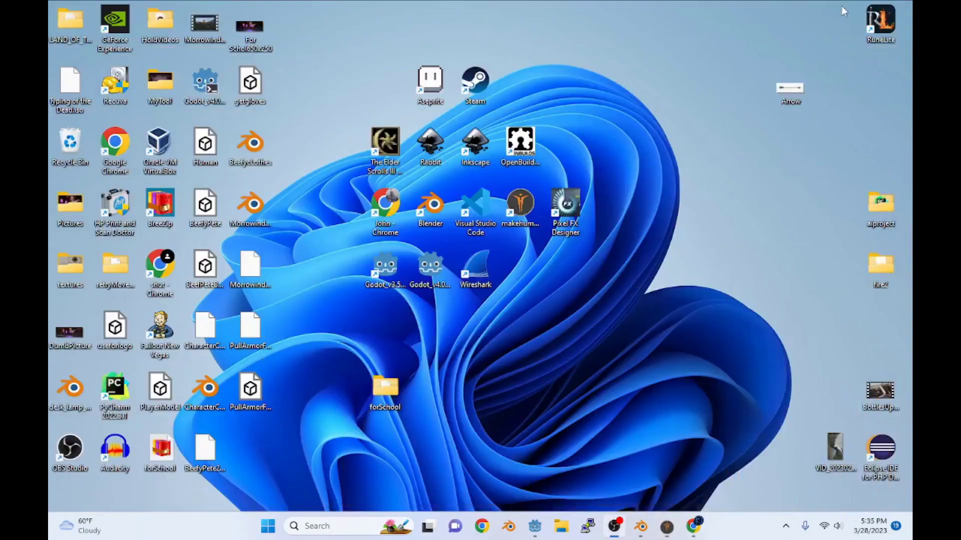
click(534, 528)
click(593, 435)
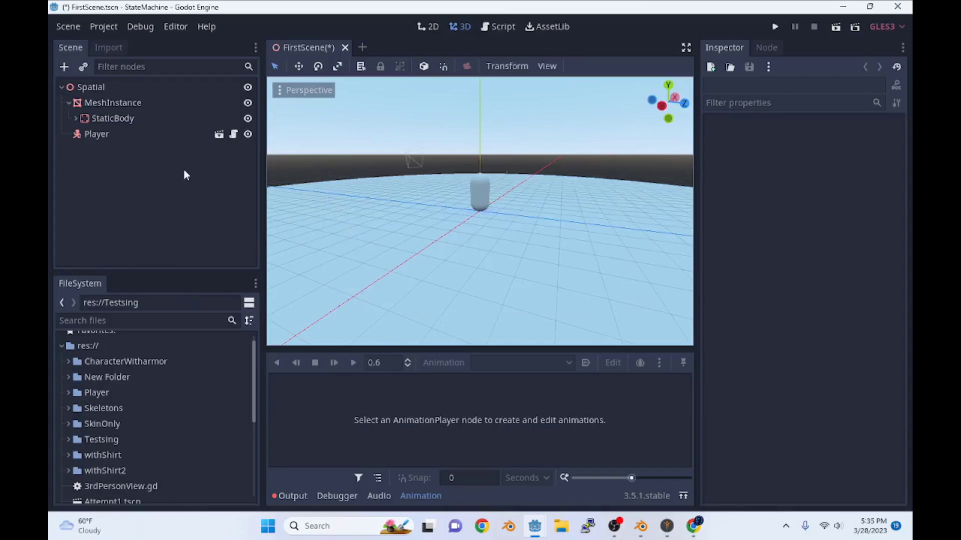
click(364, 47)
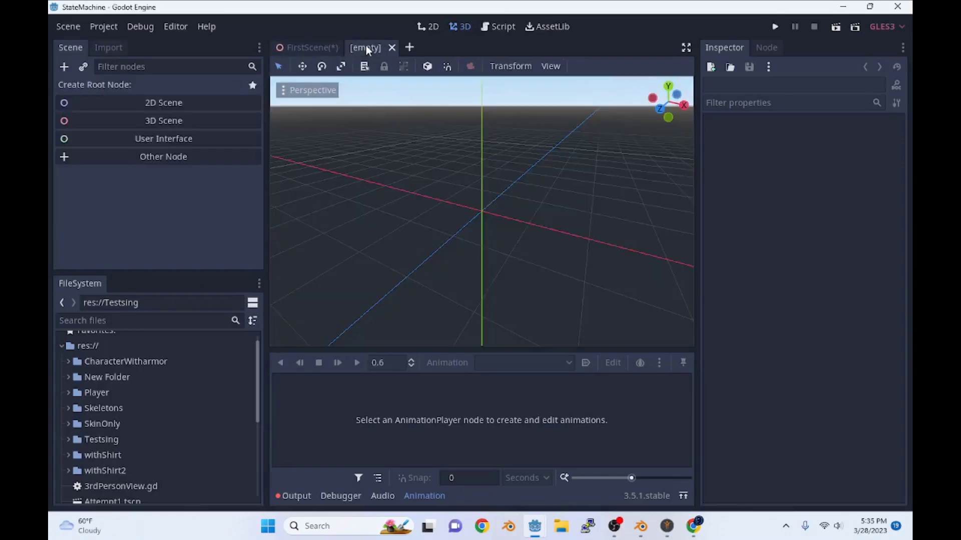
click(171, 122)
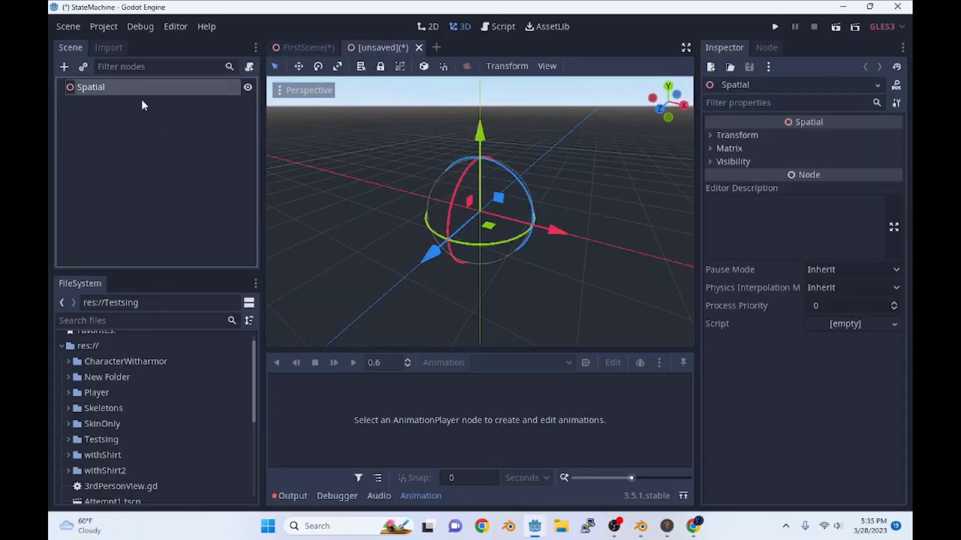
right_click(111, 86)
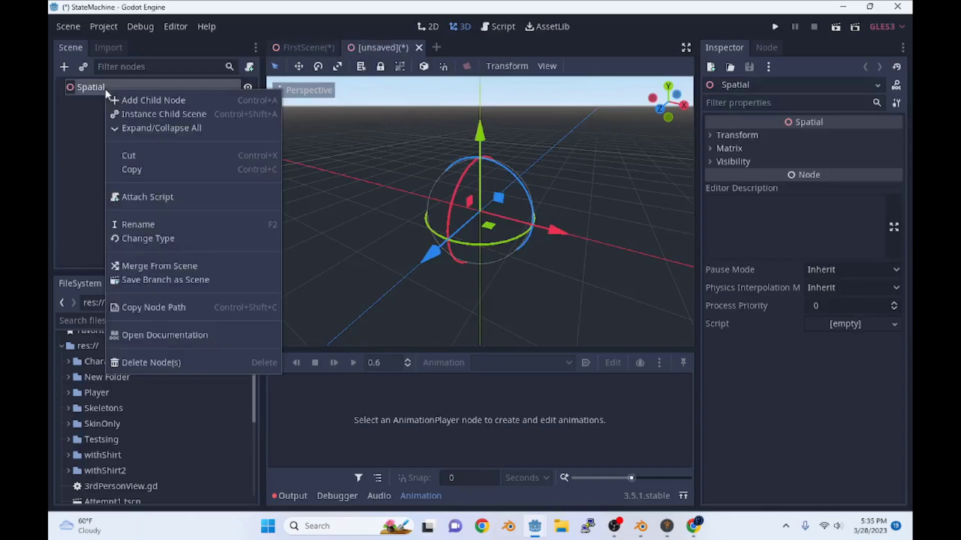
click(143, 265)
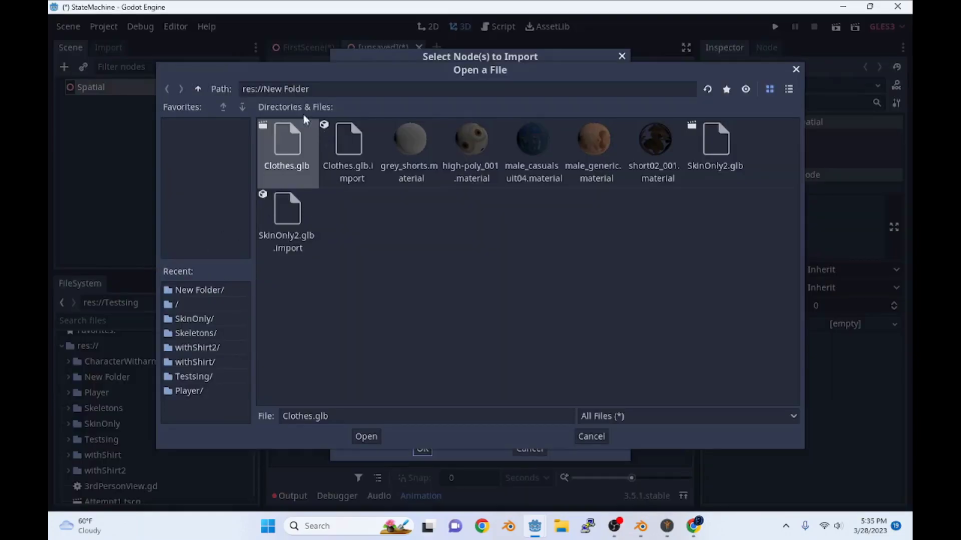
click(198, 89)
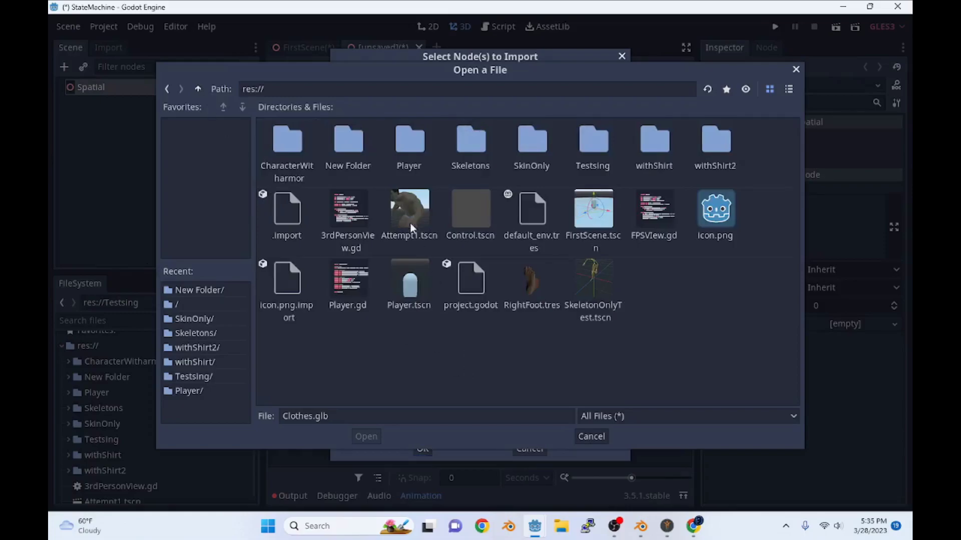
click(419, 207)
click(598, 435)
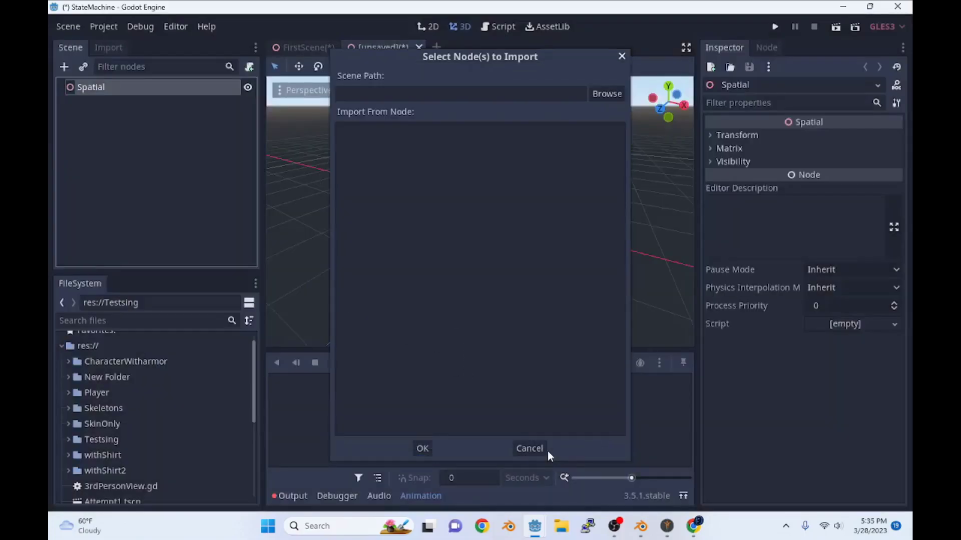
click(530, 449)
Step: Open Attempt1.tscn, select its AnimationPlayer and scrub the Block animation to 0.8 seconds
scroll(115, 411, down, 1)
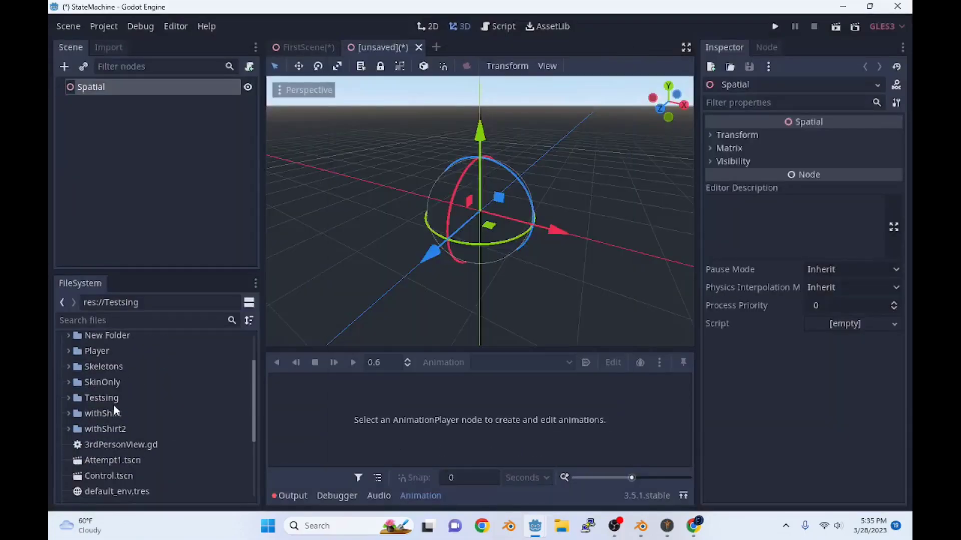
click(117, 461)
double_click(116, 460)
scroll(146, 199, down, 5)
click(118, 254)
mouse_move(402, 379)
mouse_down()
mouse_move(430, 386)
mouse_move(413, 392)
mouse_up()
scroll(142, 119, down, 1)
scroll(142, 119, up, 5)
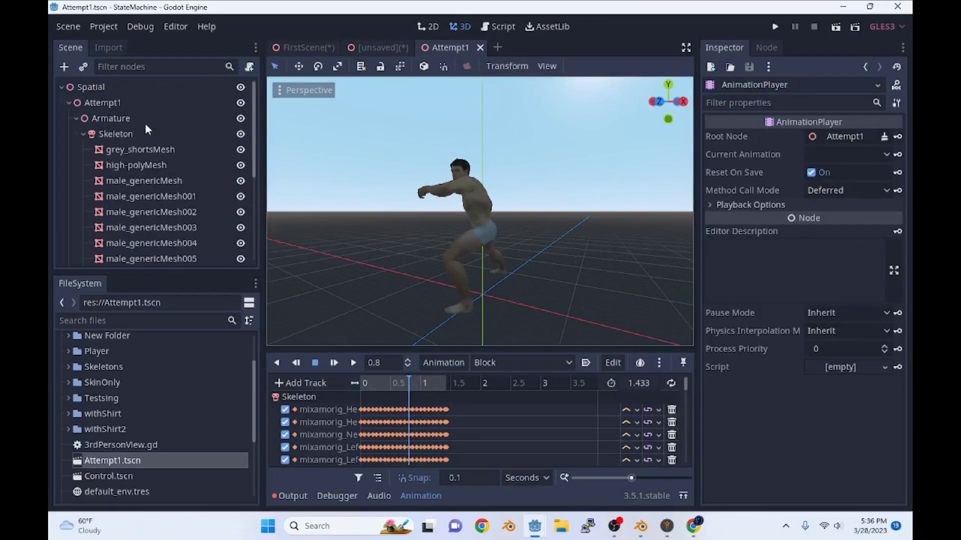
Step: Merge MC-SciFi-Armor_Jupiter7Mesh from CharacterWitharmor/CharacterWithArmor.glb into the Skeleton node of Attempt1
drag(196, 274, 198, 340)
click(124, 135)
right_click(125, 137)
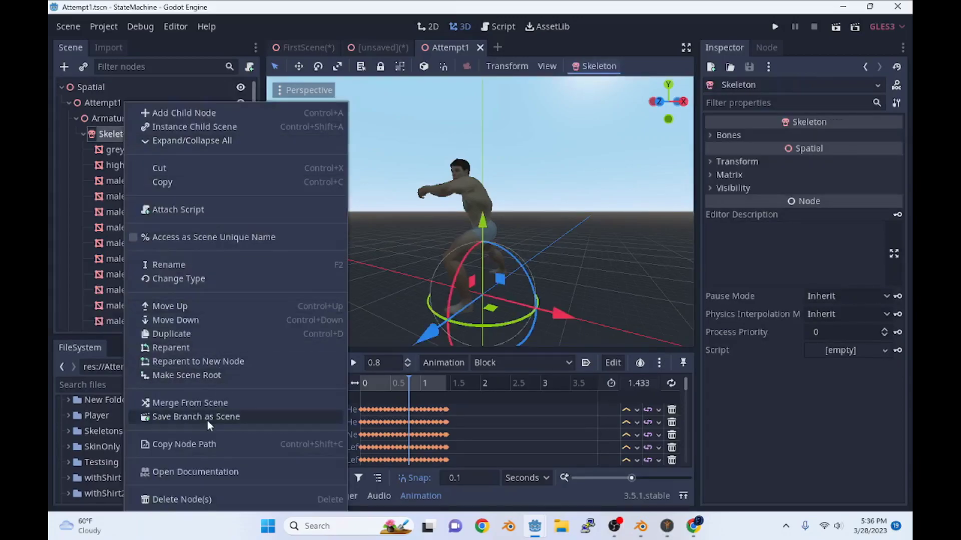
click(210, 404)
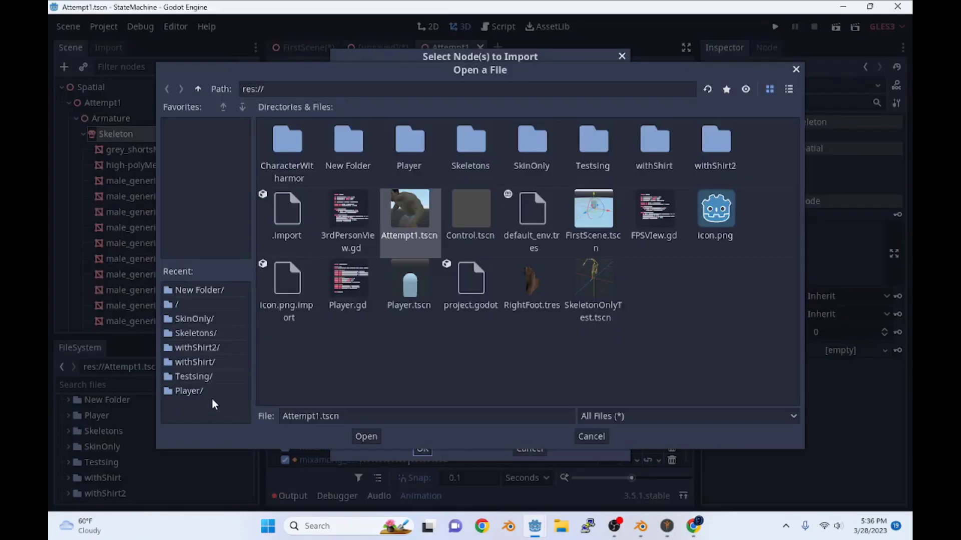
double_click(282, 150)
double_click(293, 146)
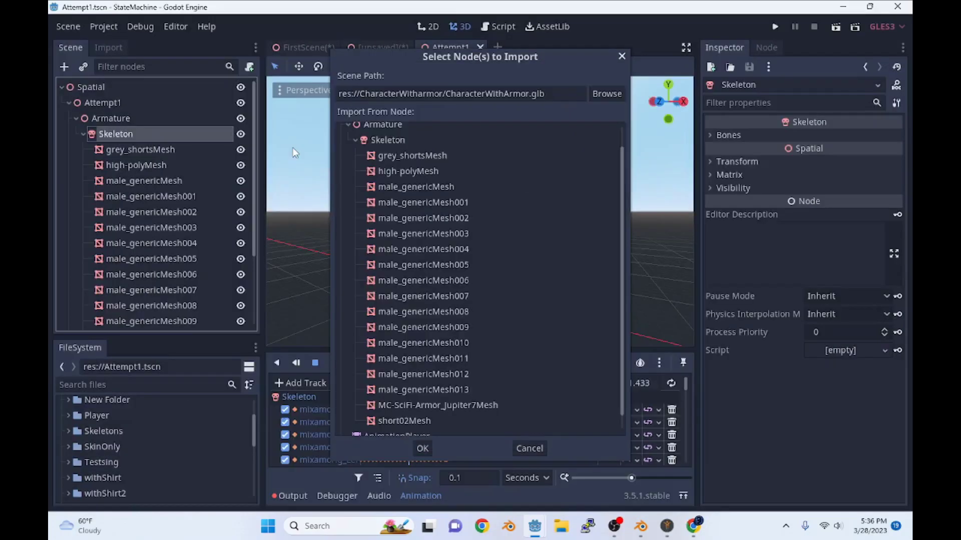
click(426, 159)
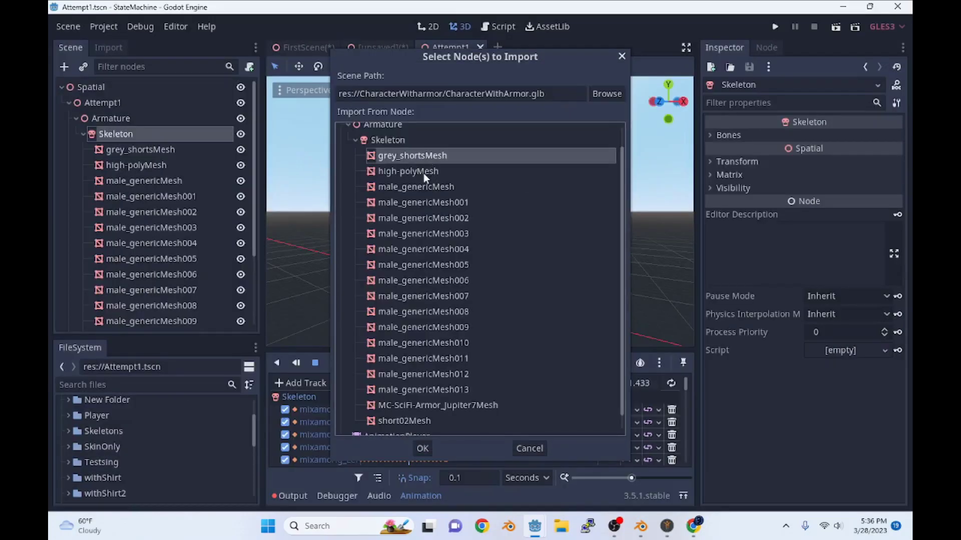
click(464, 406)
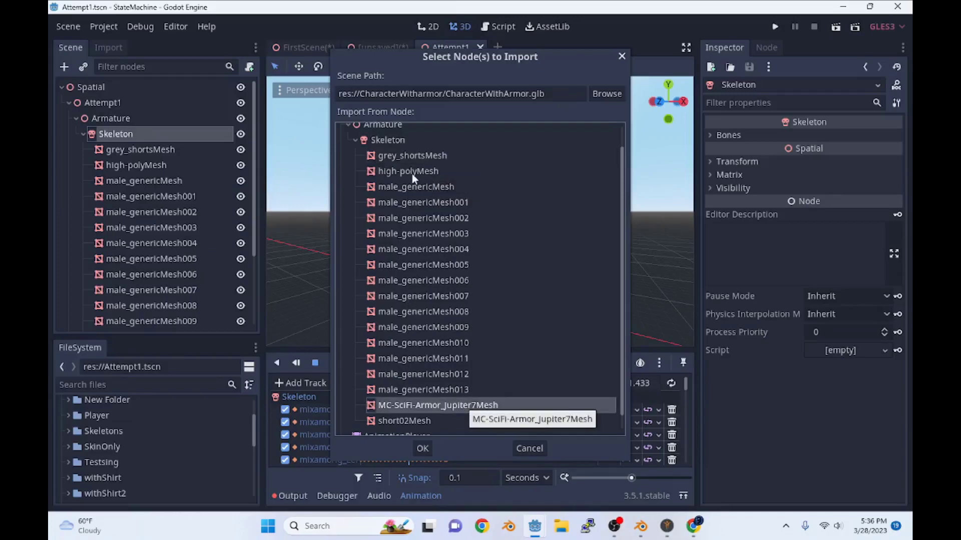
click(422, 449)
Step: Inspect how the merged armor fits the character in the Block pose from near and far
scroll(516, 226, up, 5)
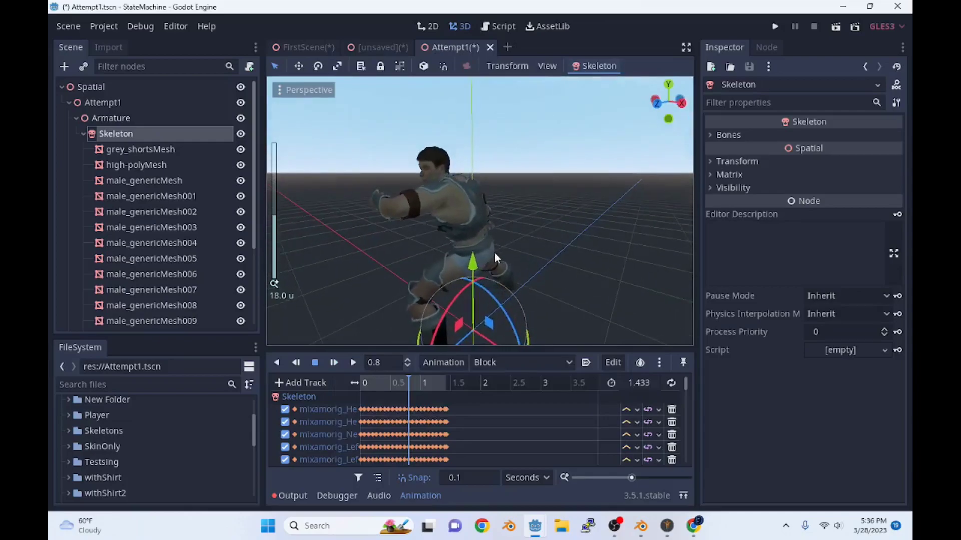
scroll(435, 250, down, 3)
click(526, 195)
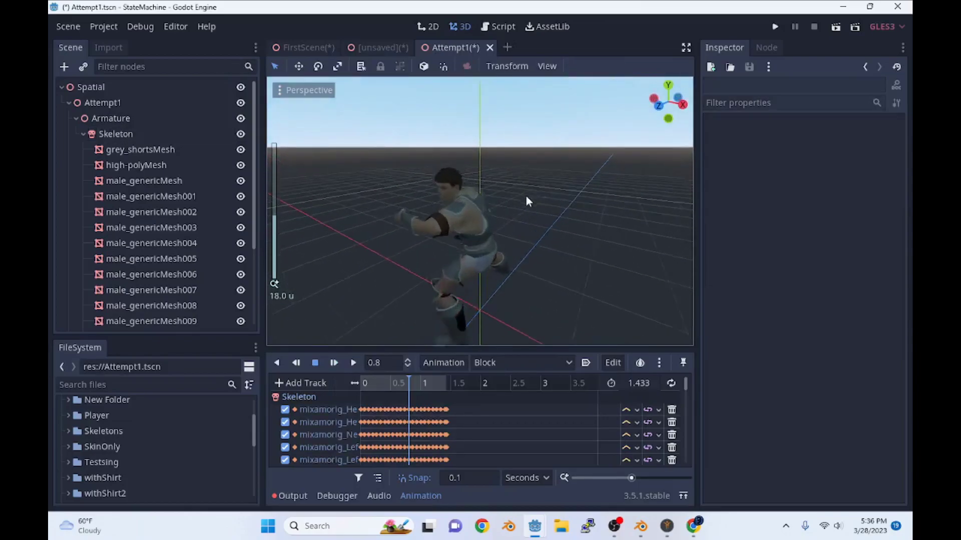
middle_drag(525, 199, 497, 194)
scroll(188, 165, down, 3)
scroll(188, 165, up, 3)
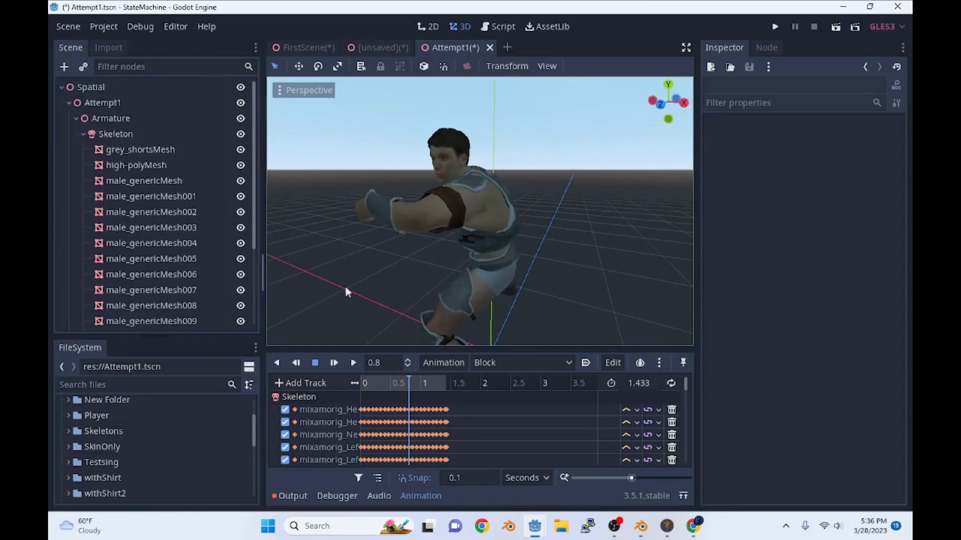
Step: Rewind the Block animation, switch the AnimationPlayer to the Sneaking animation and check how the merged armor follows the crouched pose
click(82, 134)
click(107, 149)
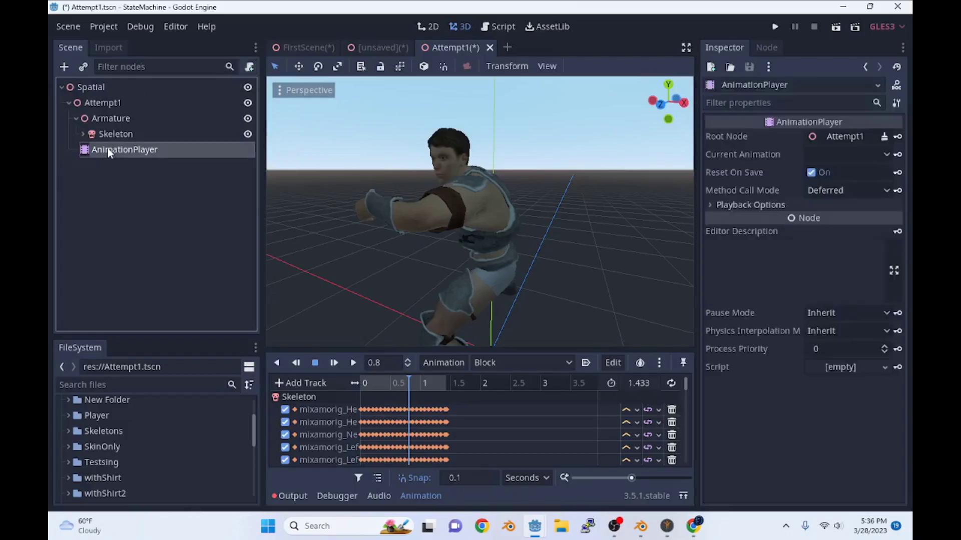
drag(407, 387, 342, 371)
click(514, 366)
click(497, 435)
scroll(356, 200, down, 6)
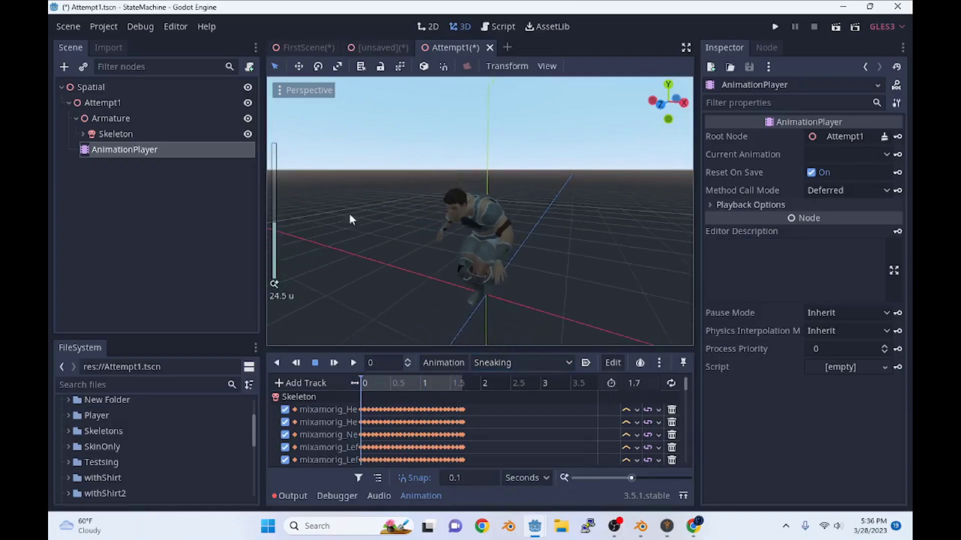
click(406, 188)
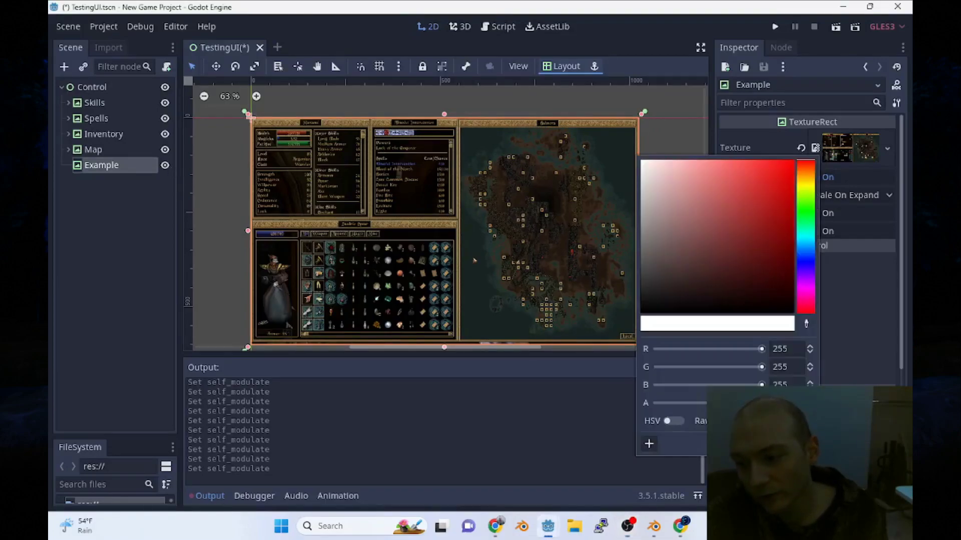
Step: Fade the Example reference texture in the TestingUI scene to full transparency by lowering its self-modulate alpha to 0
click(753, 472)
drag(761, 403, 654, 415)
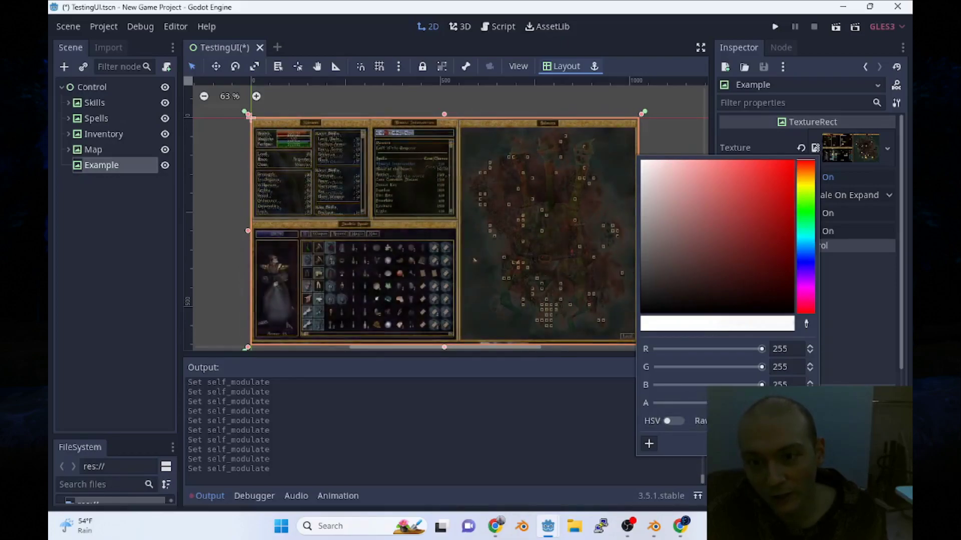
click(600, 413)
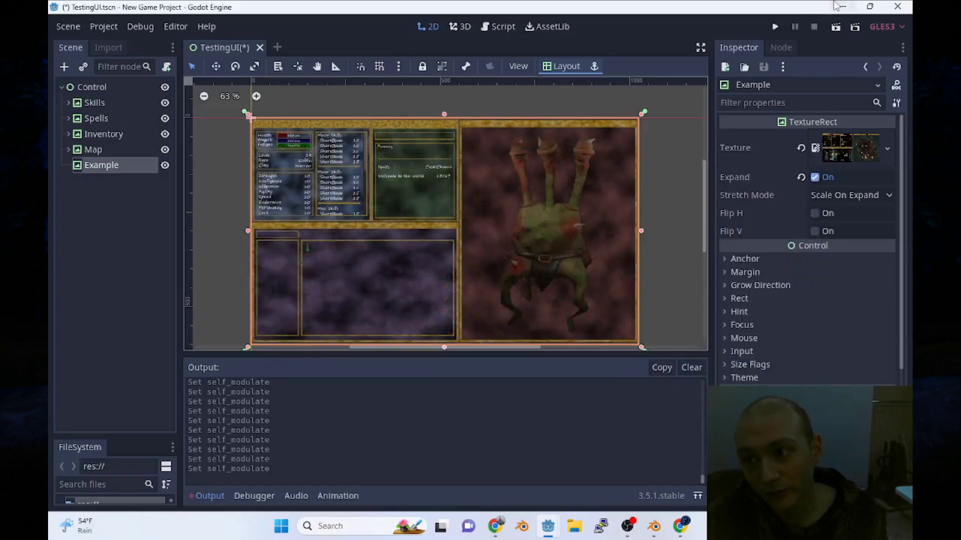
Step: Run the TestingUI project, view the interface in a maximized game window and close the game
click(776, 26)
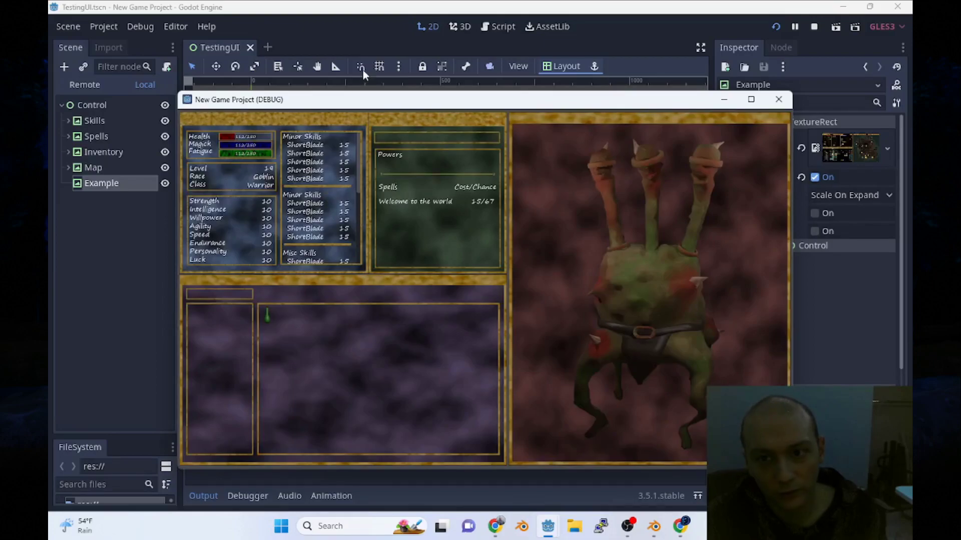
click(750, 99)
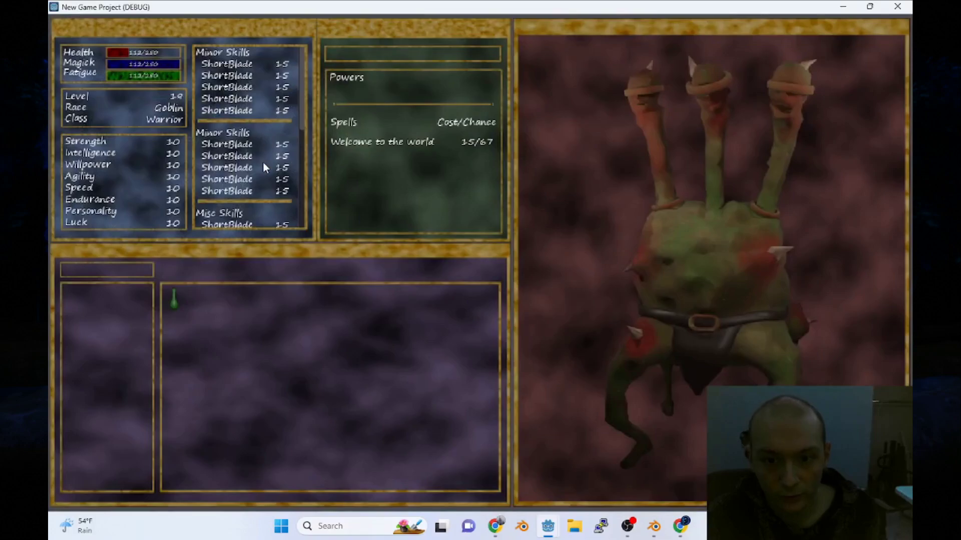
click(897, 6)
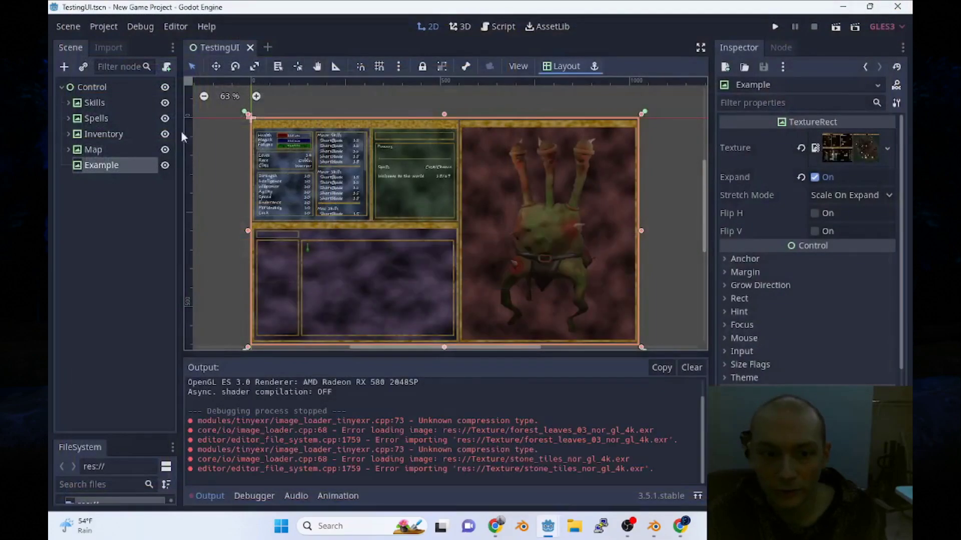
Step: Hide the Example node, run the project maximized, scroll through the skills list and close the game
click(165, 166)
click(775, 27)
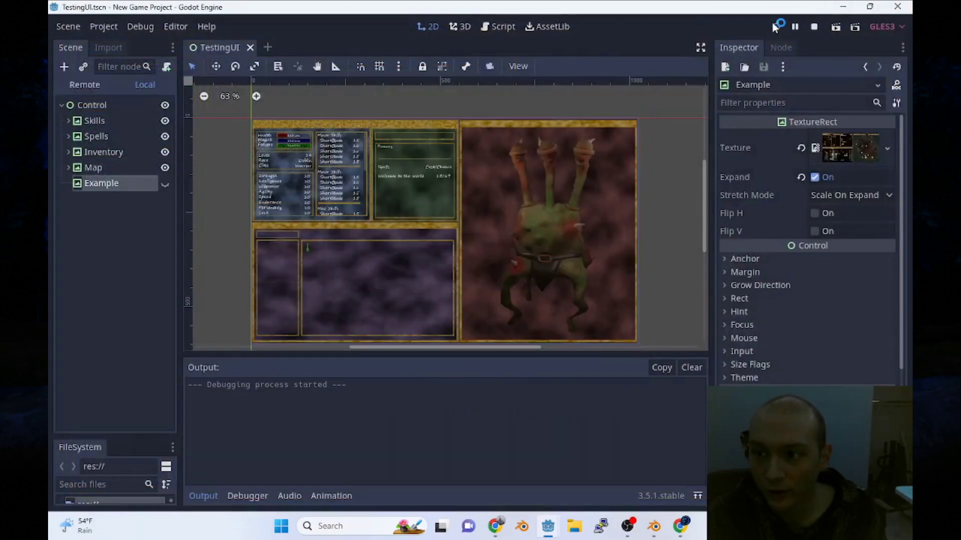
click(746, 102)
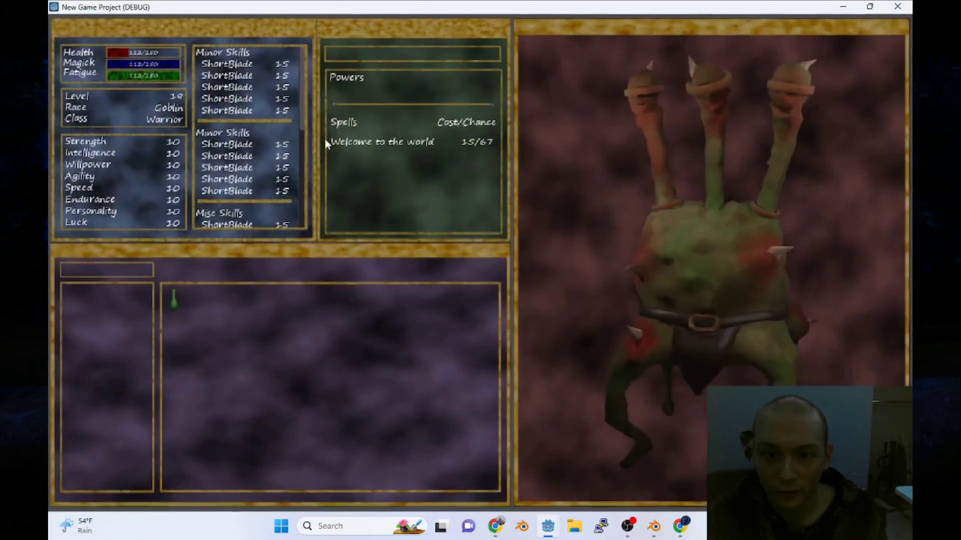
scroll(258, 142, down, 5)
scroll(254, 141, down, 1)
scroll(254, 142, up, 5)
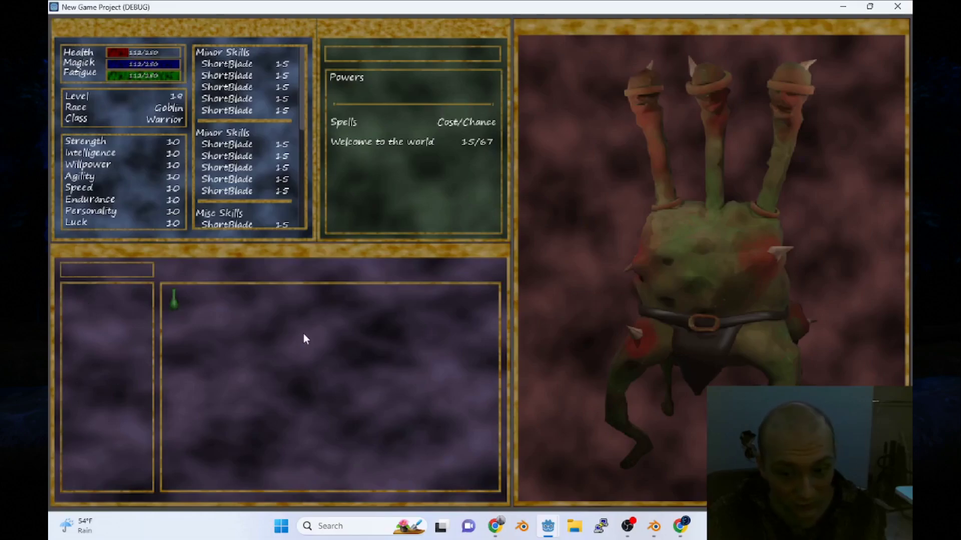
click(897, 7)
Step: Show the Example node again and raise its self-modulate alpha to overlay the reference image semi-transparently on the custom interface
click(164, 166)
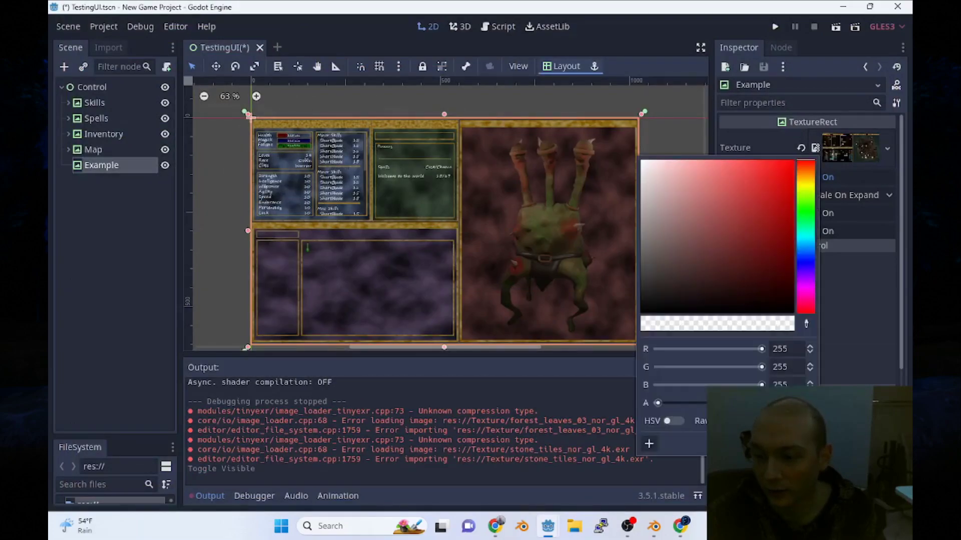
drag(760, 403, 700, 404)
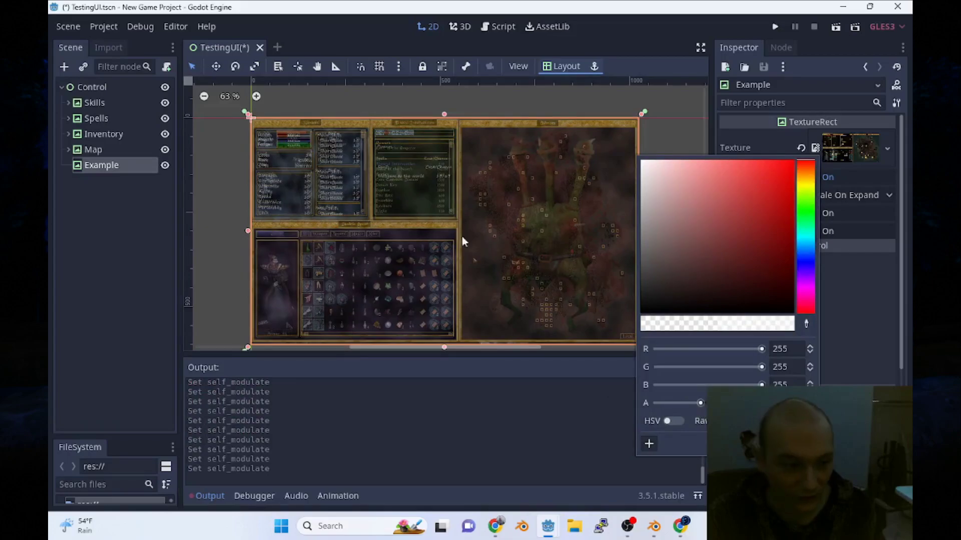